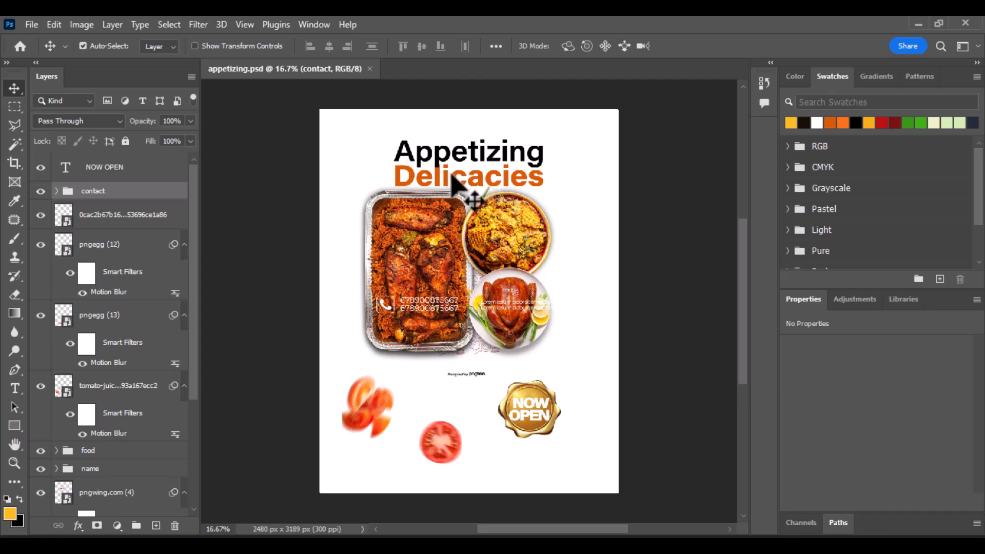
Step: Create a new 2480×3189 px document from the preset
scroll(379, 205, down, 1)
scroll(289, 169, up, 3)
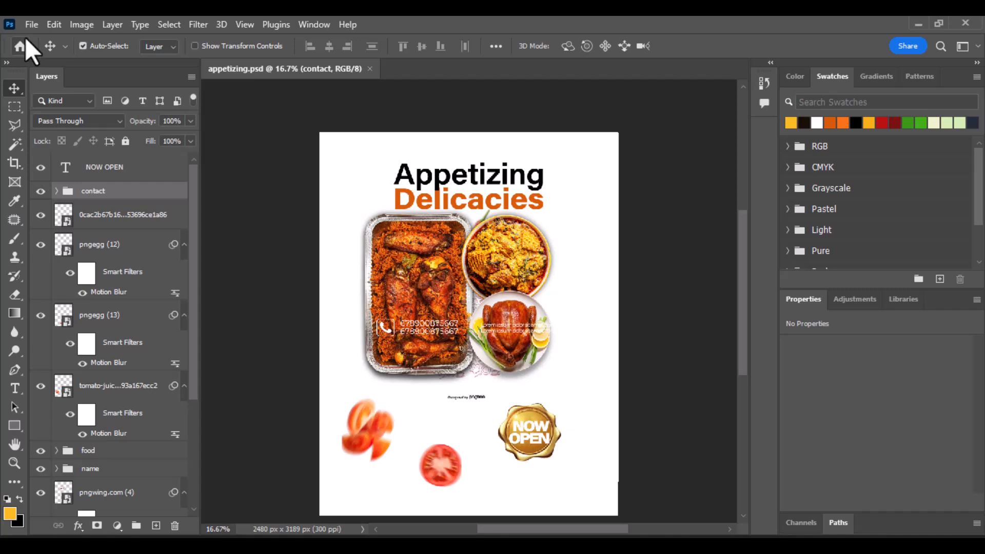
click(32, 24)
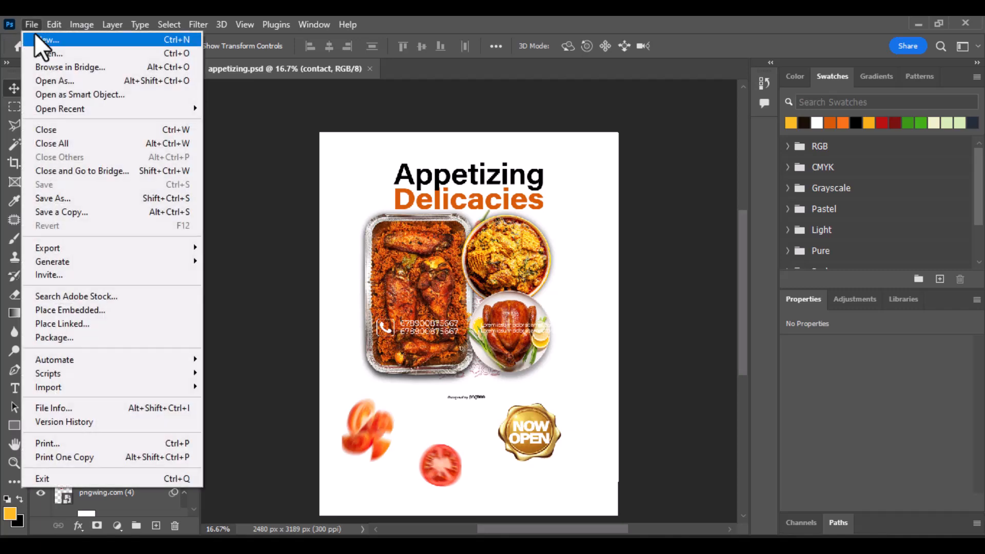
click(46, 39)
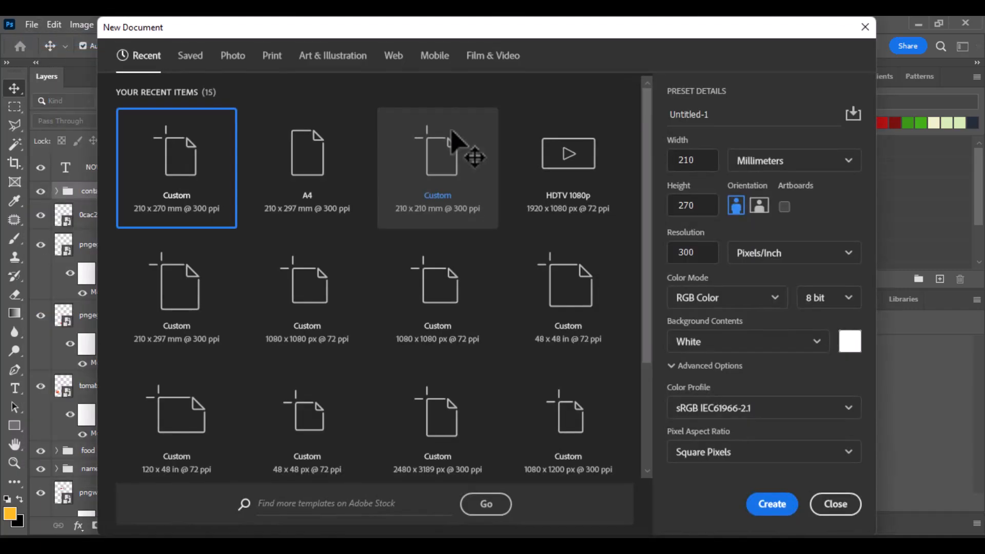
double_click(201, 192)
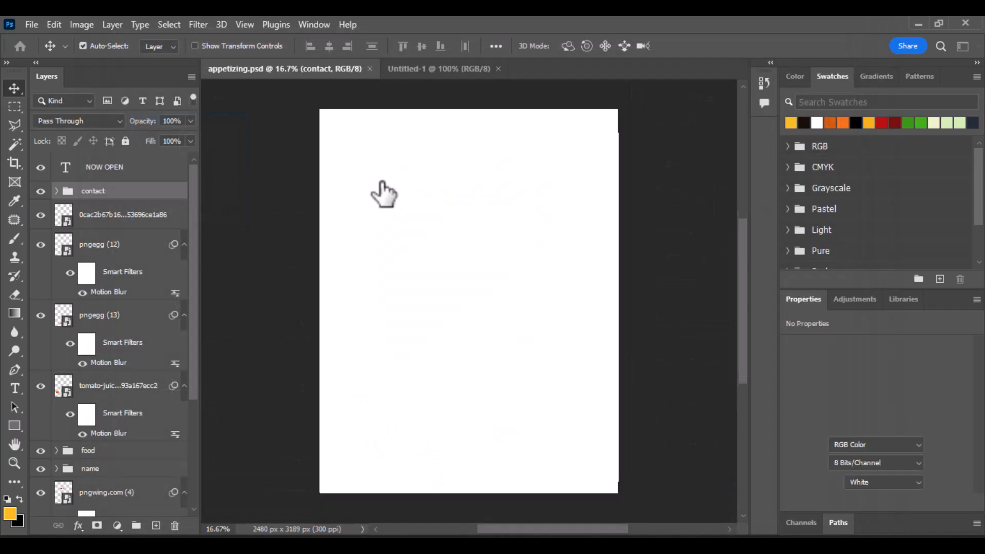
Step: Add a Solid Color fill layer in pale peach #f8d68c
click(117, 526)
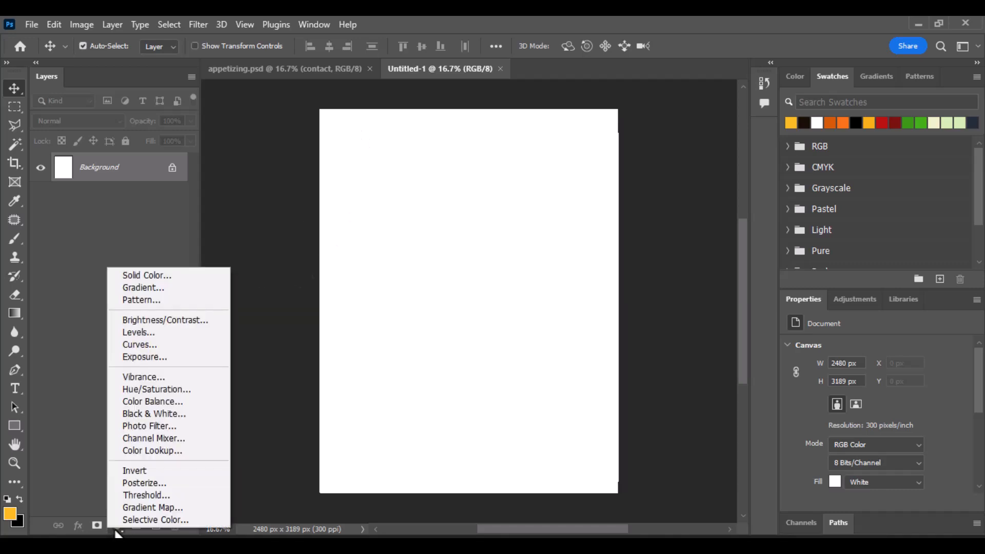
click(176, 281)
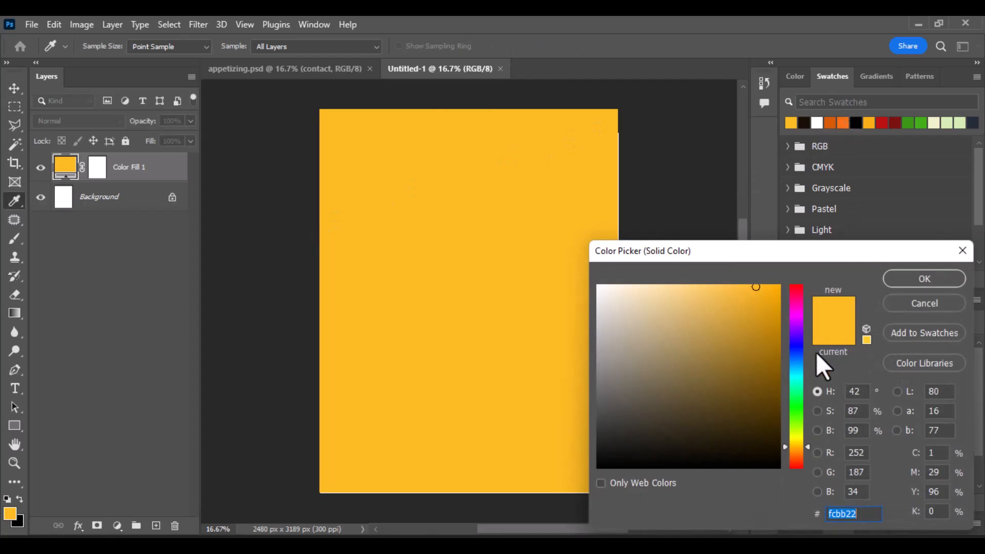
click(871, 124)
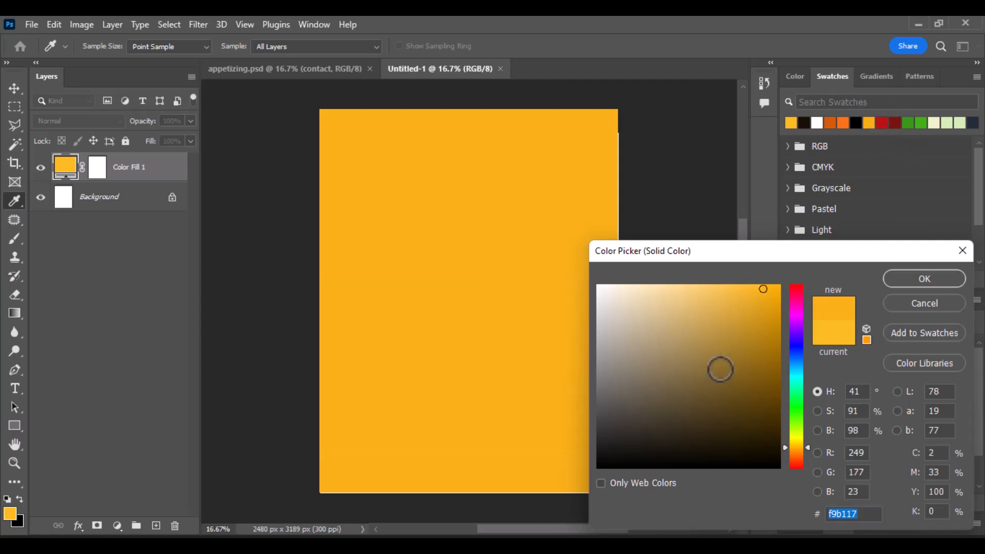
mouse_move(721, 370)
mouse_down()
mouse_move(728, 374)
mouse_move(741, 348)
mouse_move(743, 292)
mouse_move(677, 290)
mouse_up()
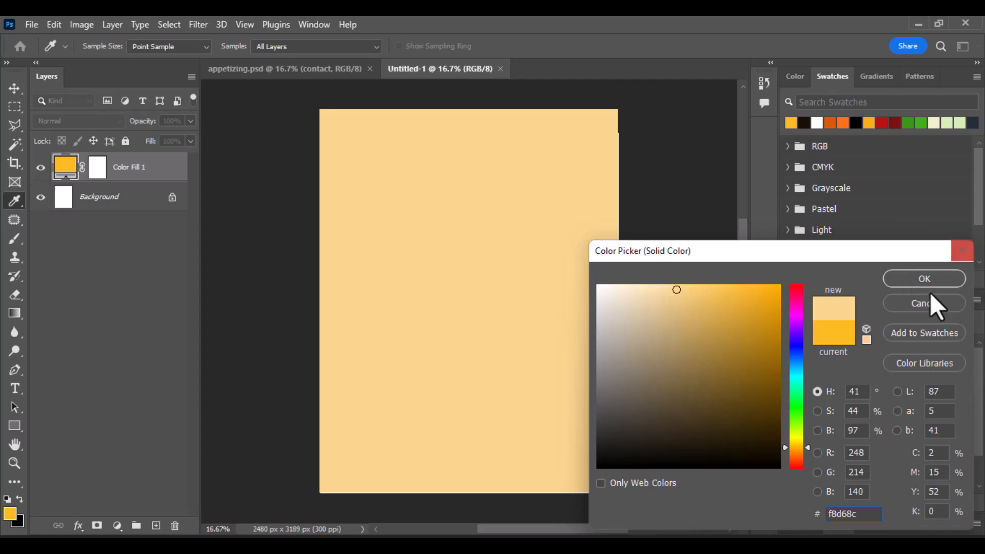
click(924, 279)
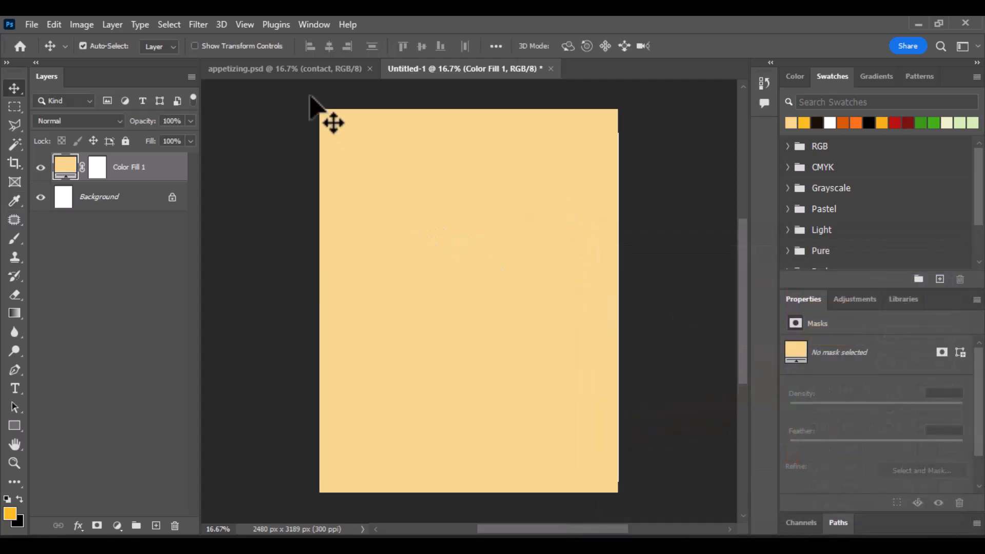
Step: Copy the hand-drawn food pattern layer into Untitled-1 and lock the peach Color Fill 1 layer
click(303, 75)
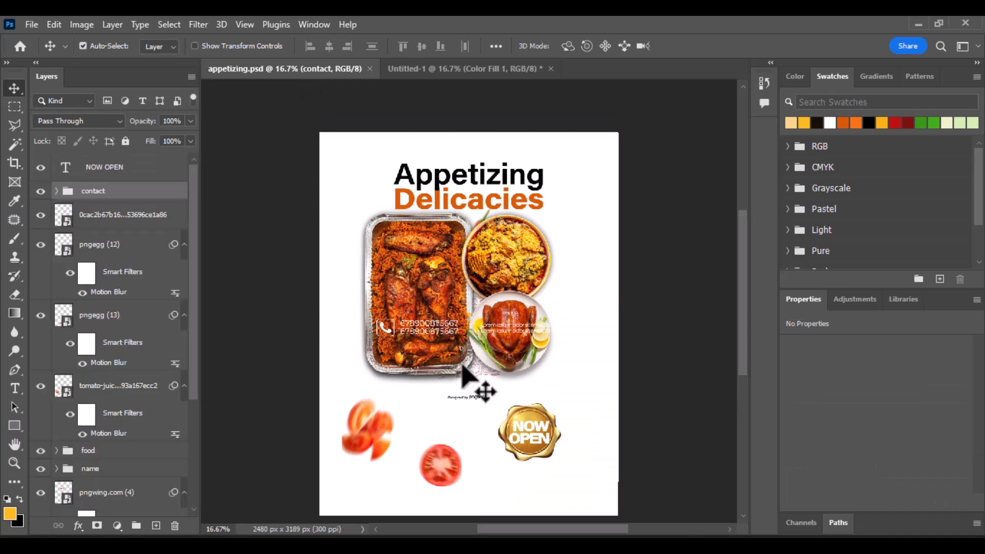
click(473, 377)
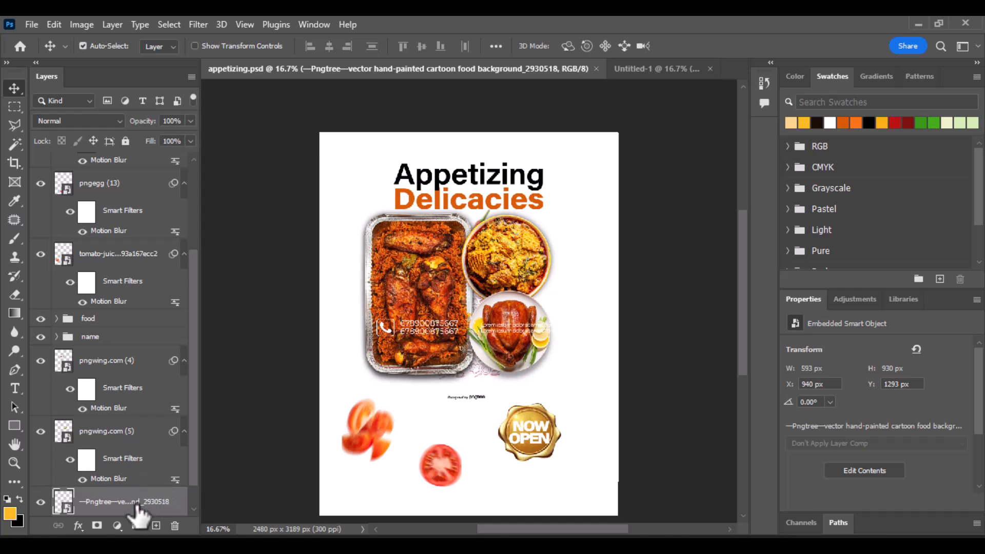
drag(137, 510, 465, 282)
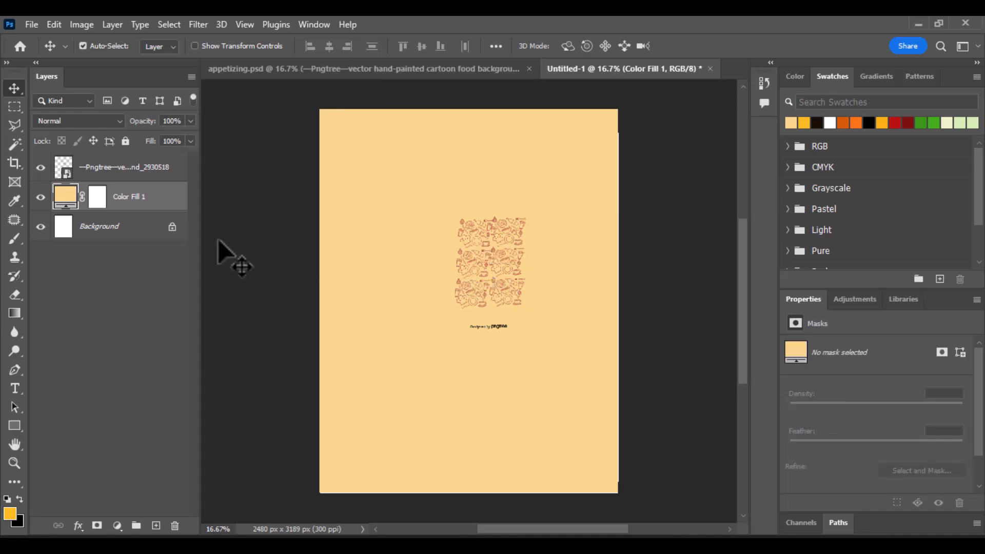
click(127, 141)
click(502, 308)
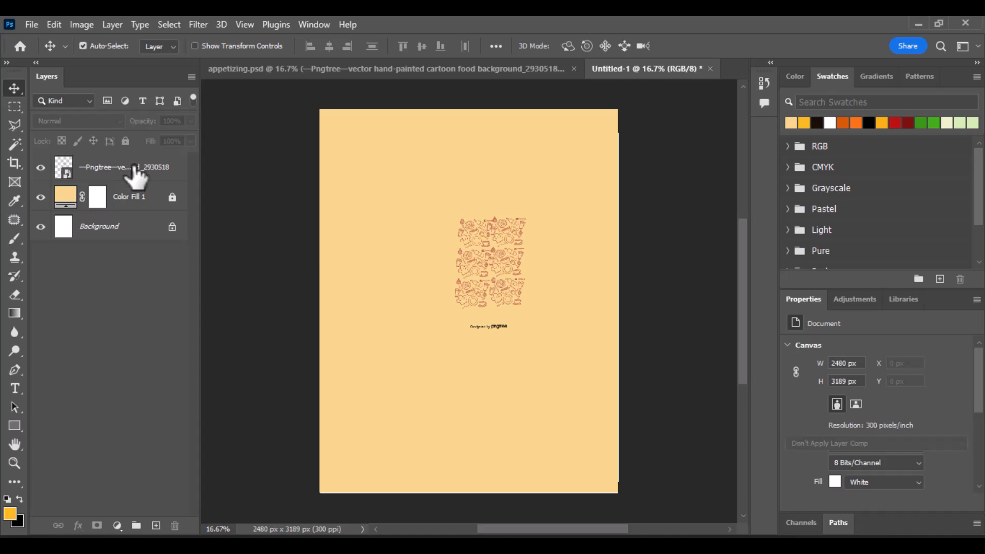
Step: Free-transform the food pattern to about 2659 × 4170 px so it covers the whole page
click(135, 167)
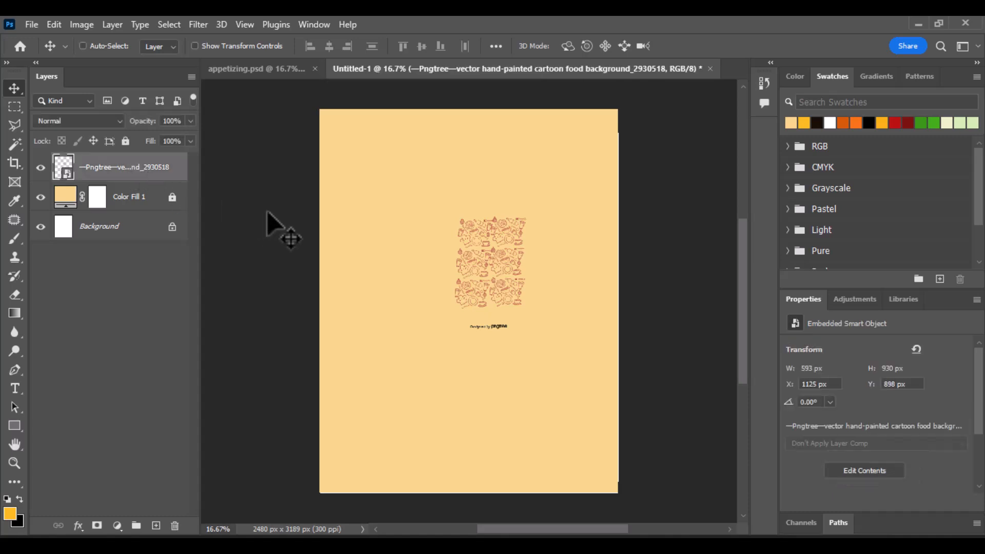
key(ctrl+t)
drag(486, 199, 510, 114)
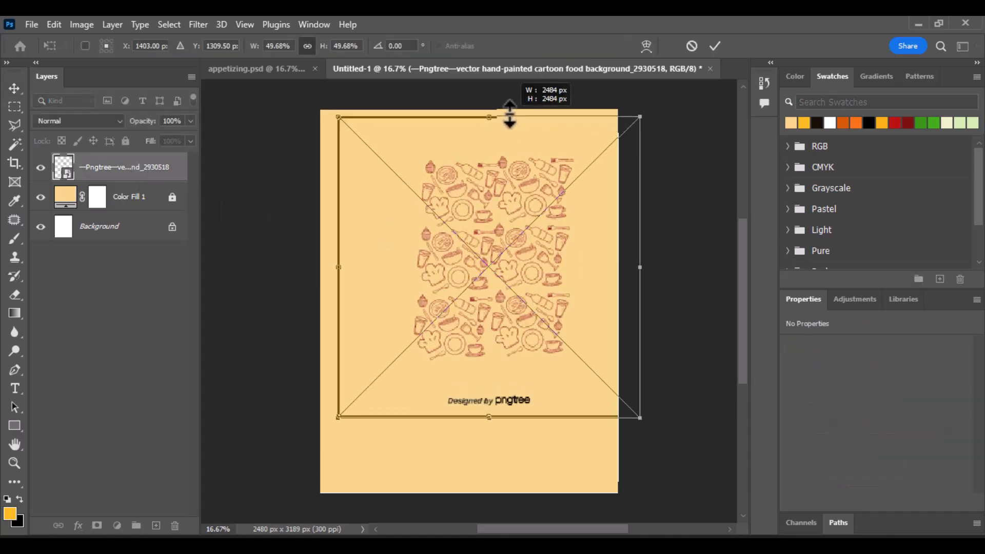
drag(449, 433, 467, 521)
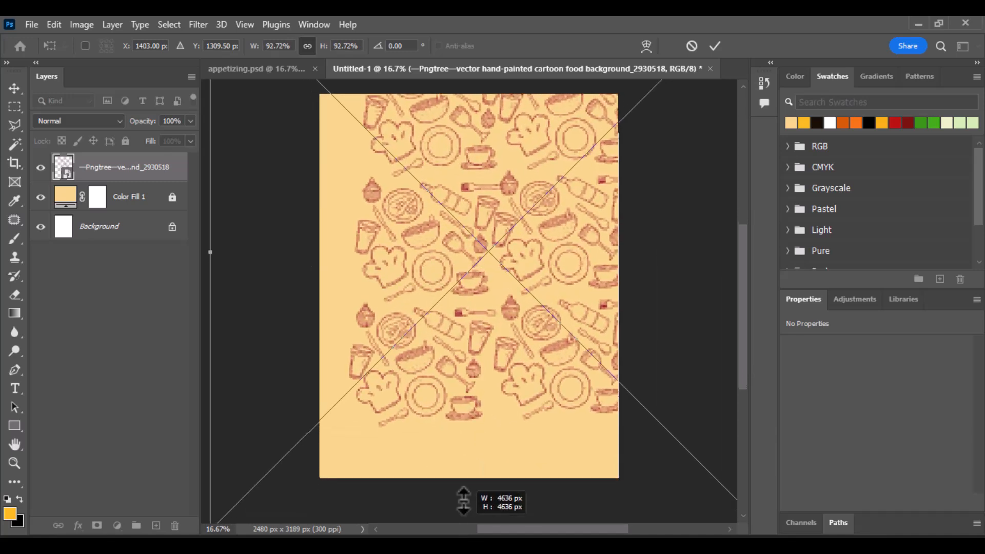
drag(473, 444, 474, 402)
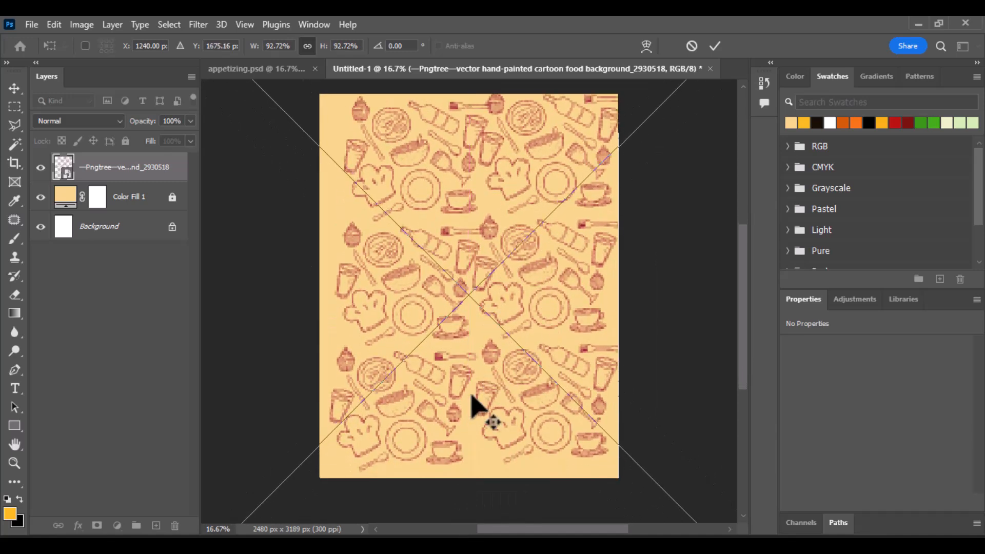
scroll(471, 380, down, 1)
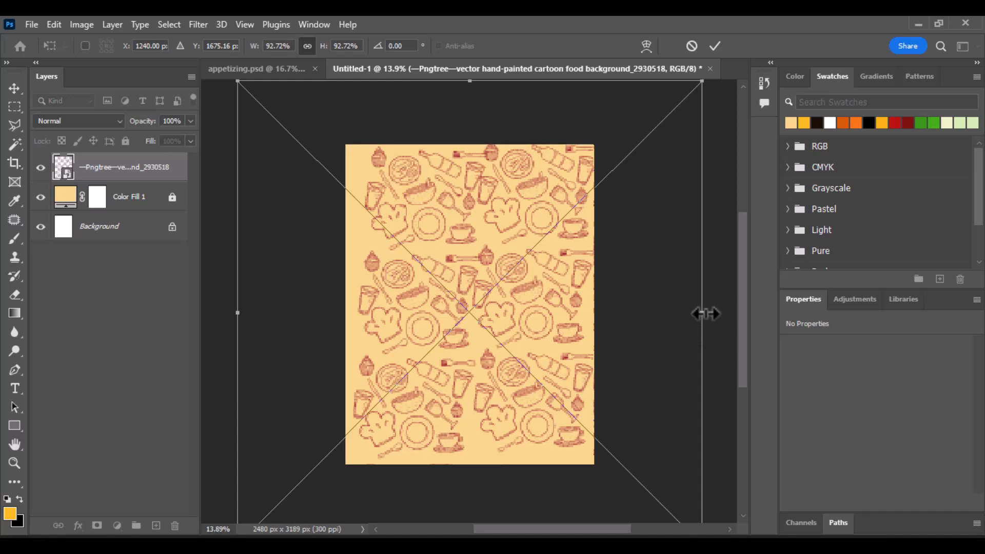
drag(703, 313, 721, 313)
drag(554, 299, 546, 300)
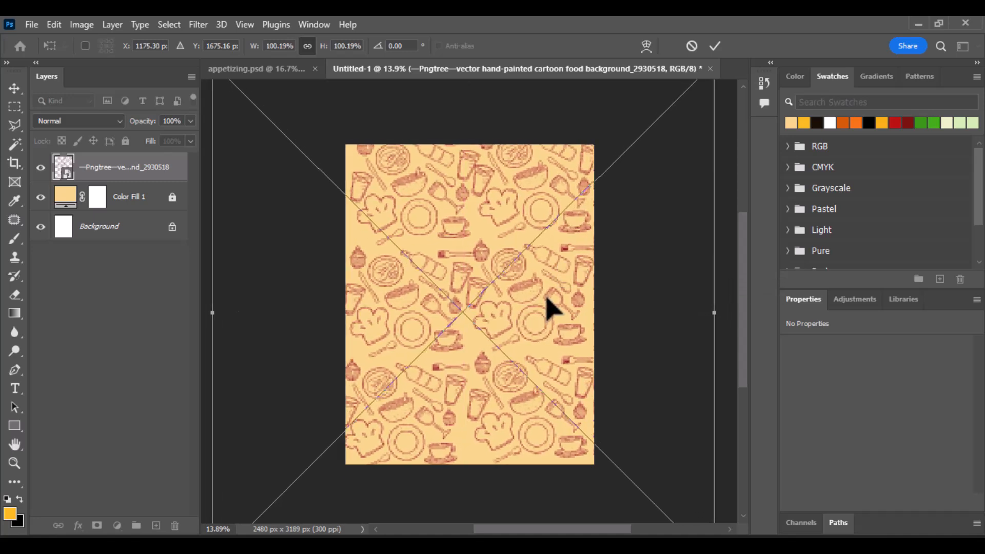
key(Return)
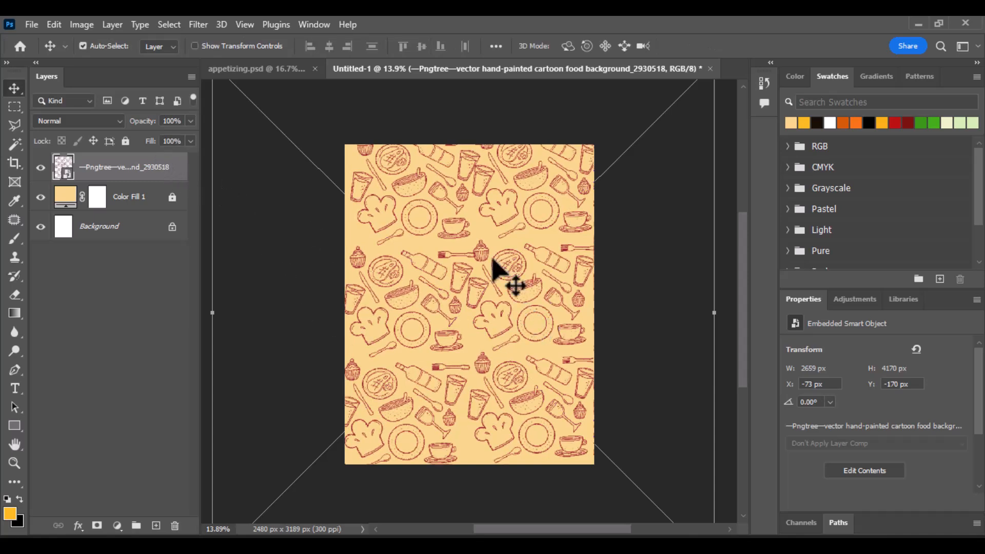
scroll(509, 270, up, 1)
Step: Set the pattern layer to Divide blend mode, lock it, and return to appetizing.psd
scroll(446, 277, up, 2)
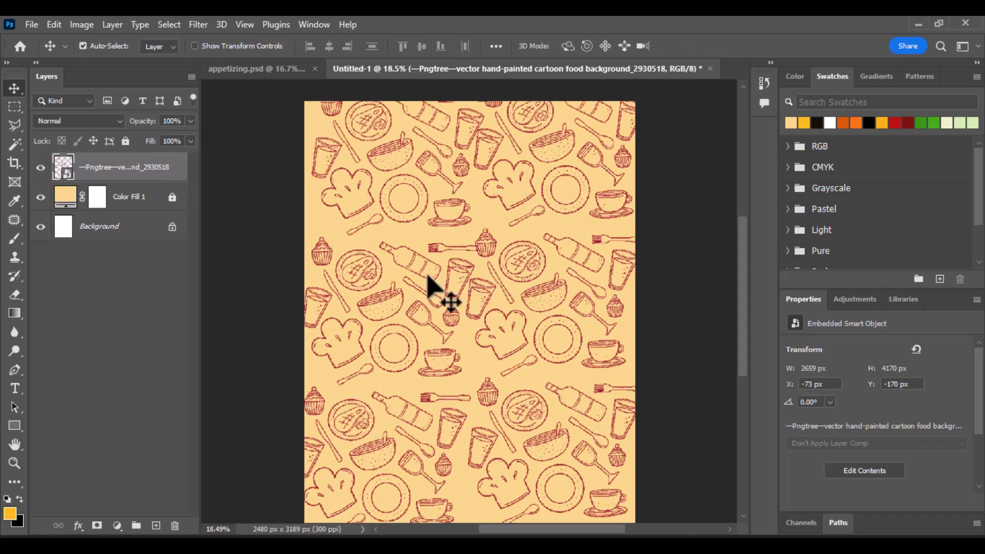
click(116, 123)
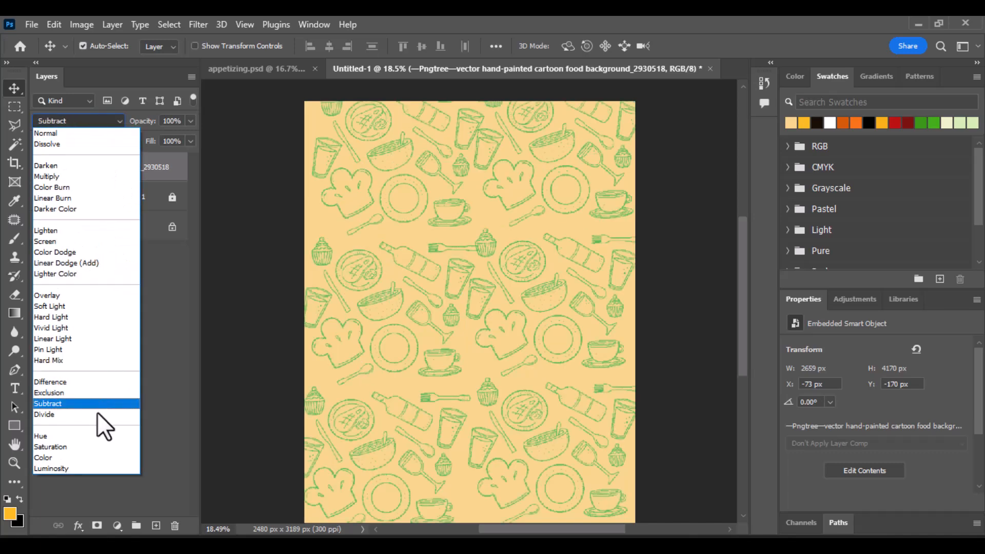
click(97, 416)
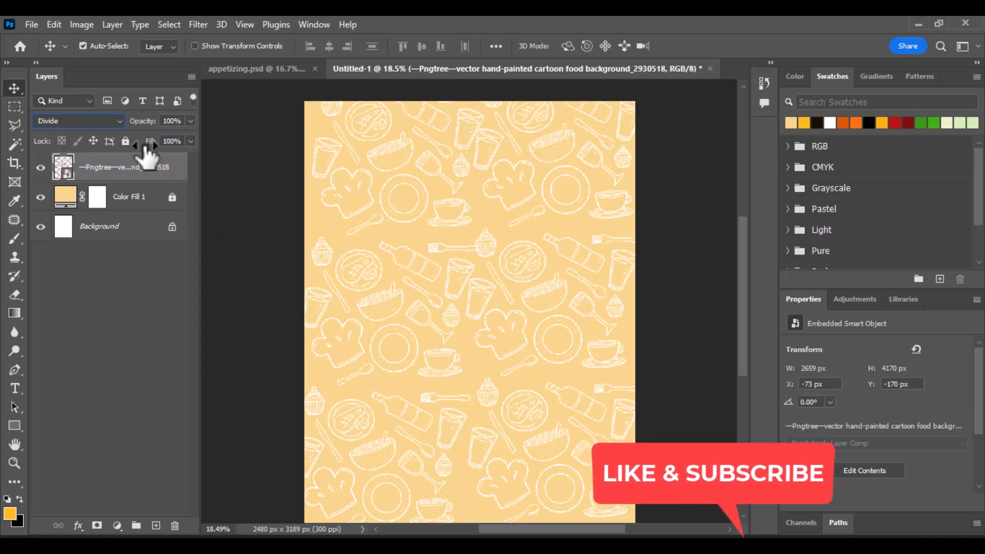
click(126, 141)
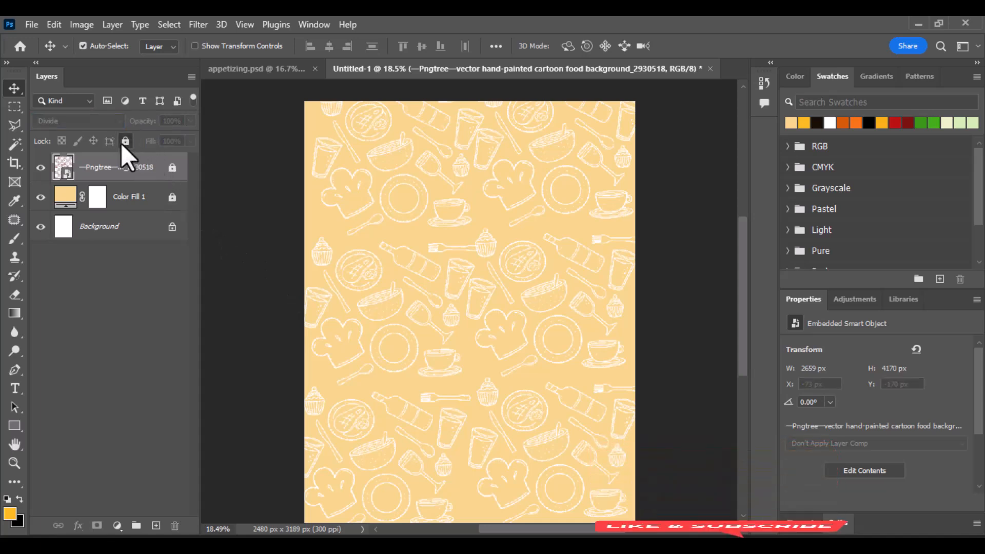
scroll(473, 229, down, 1)
scroll(473, 230, up, 1)
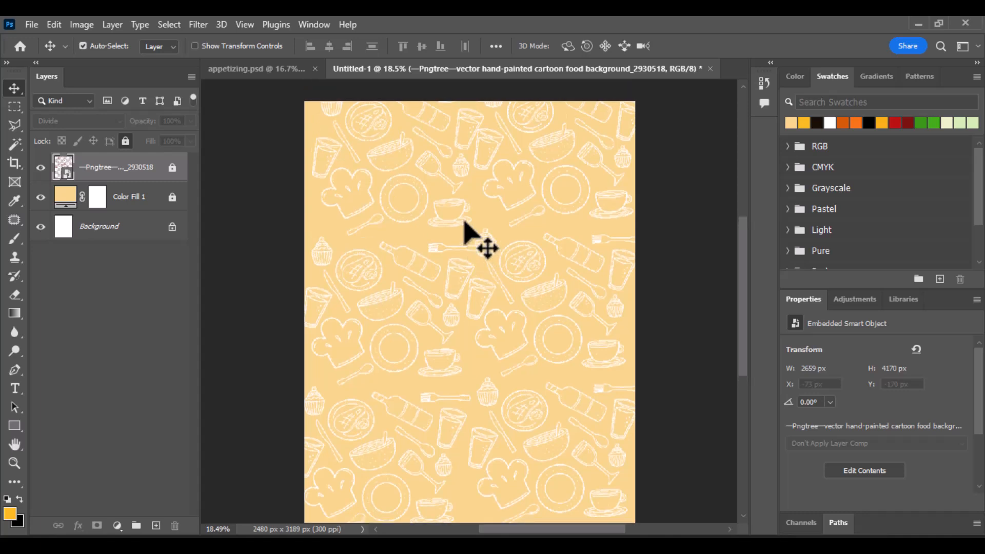
click(268, 69)
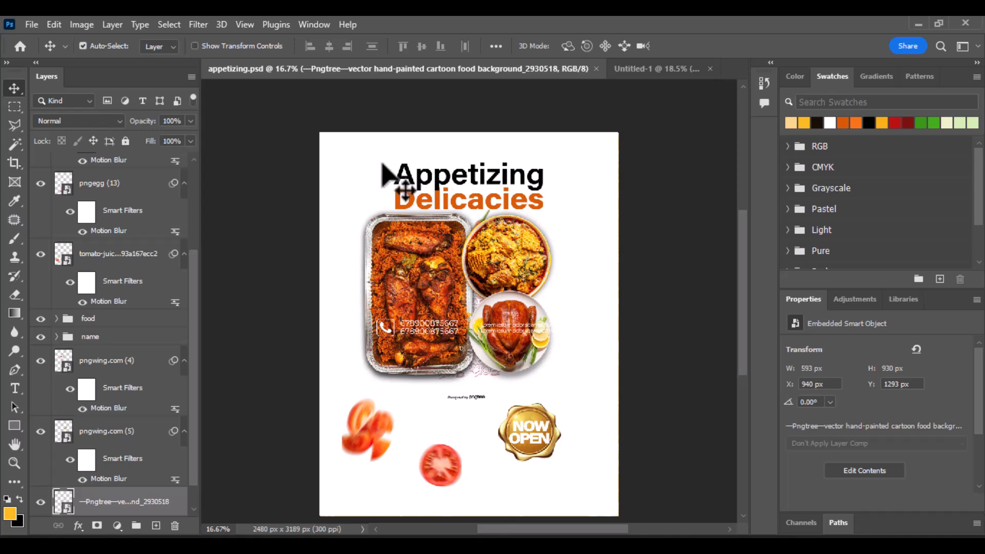
Step: Copy the 'name' group with the Appetizing Delicacies title into Untitled-1
drag(384, 175, 474, 234)
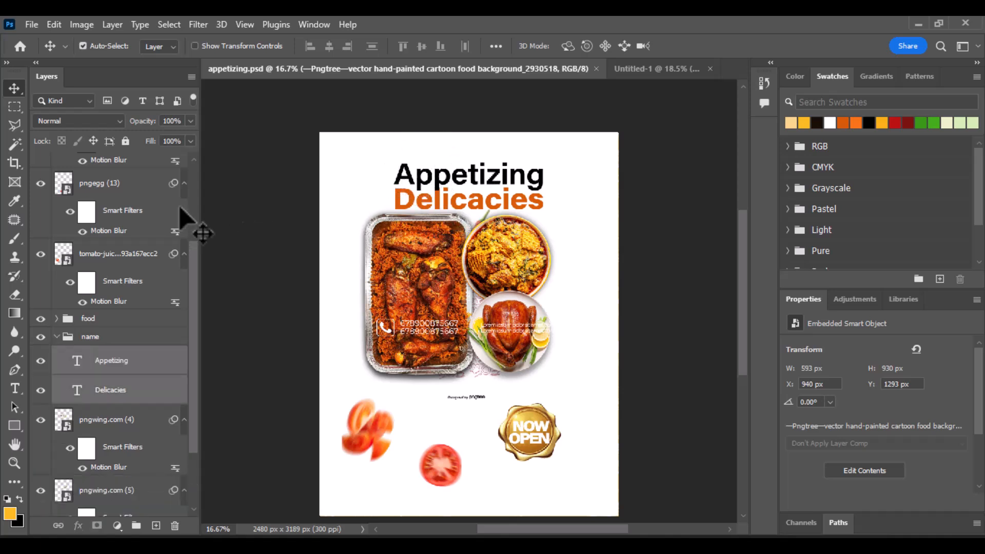
click(58, 336)
drag(88, 338, 471, 180)
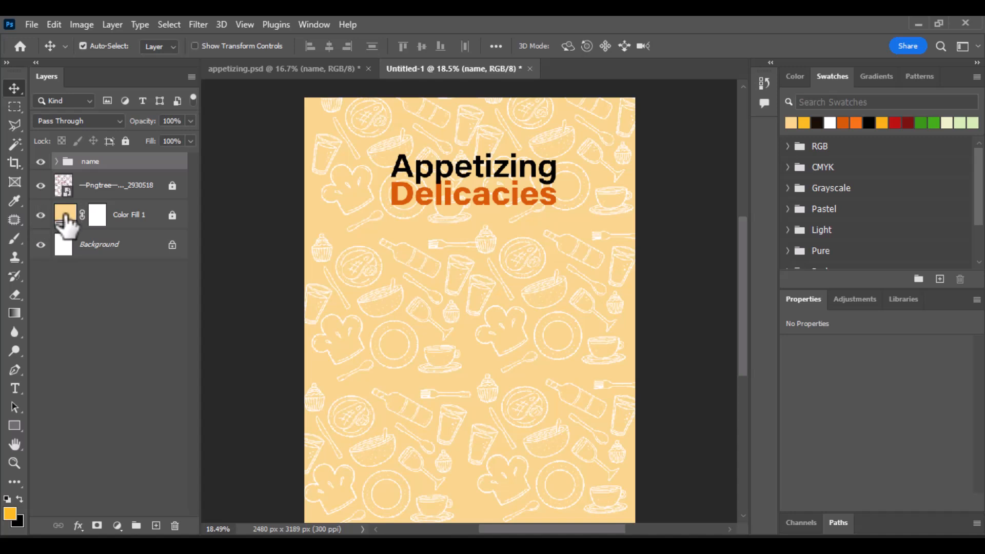
Step: Dismiss the locked-layer error and unlock the Color Fill 1 layer
drag(66, 223, 508, 264)
click(469, 223)
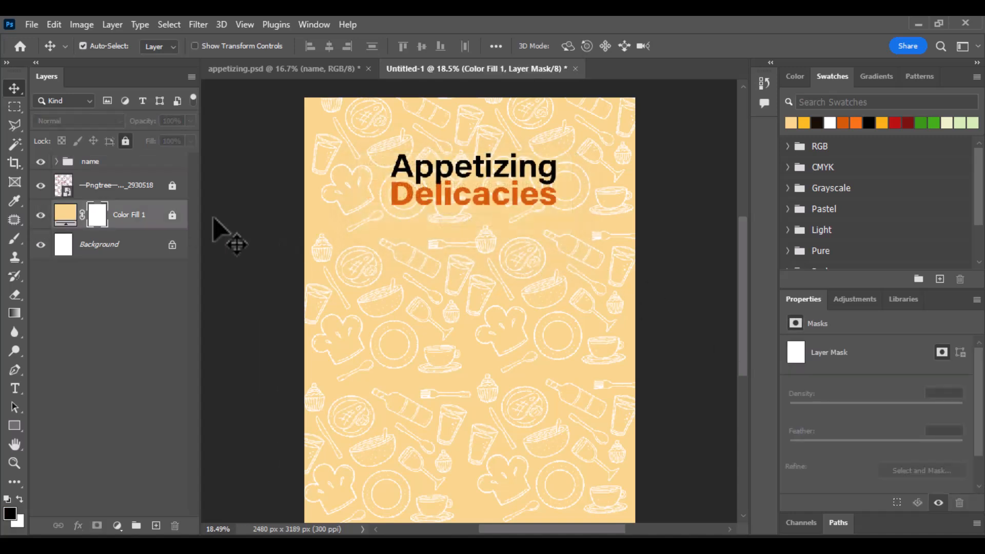
click(173, 215)
click(63, 222)
click(64, 219)
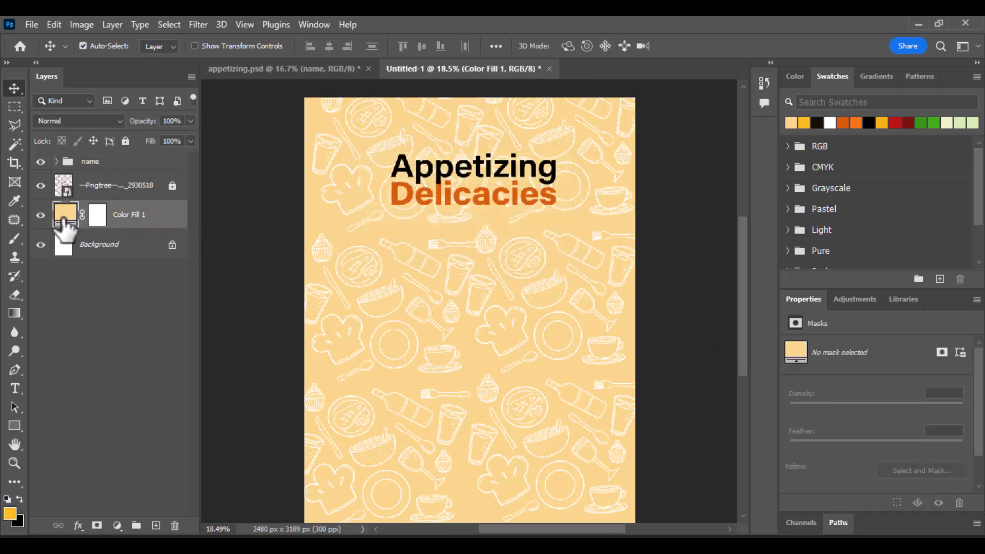
Step: Change Color Fill 1 to a pale cream #f5e8b4, then switch to appetizing.psd
double_click(63, 221)
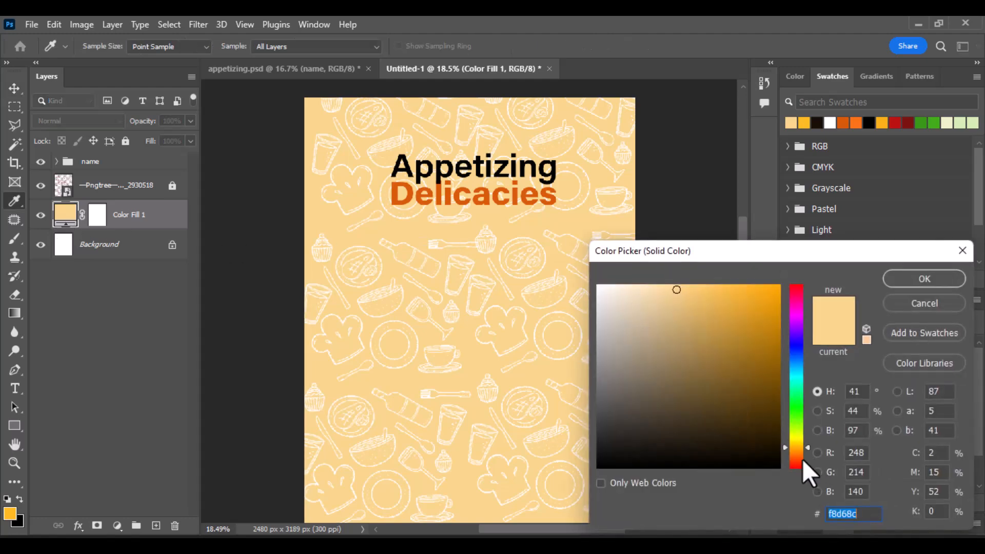
drag(803, 460, 796, 444)
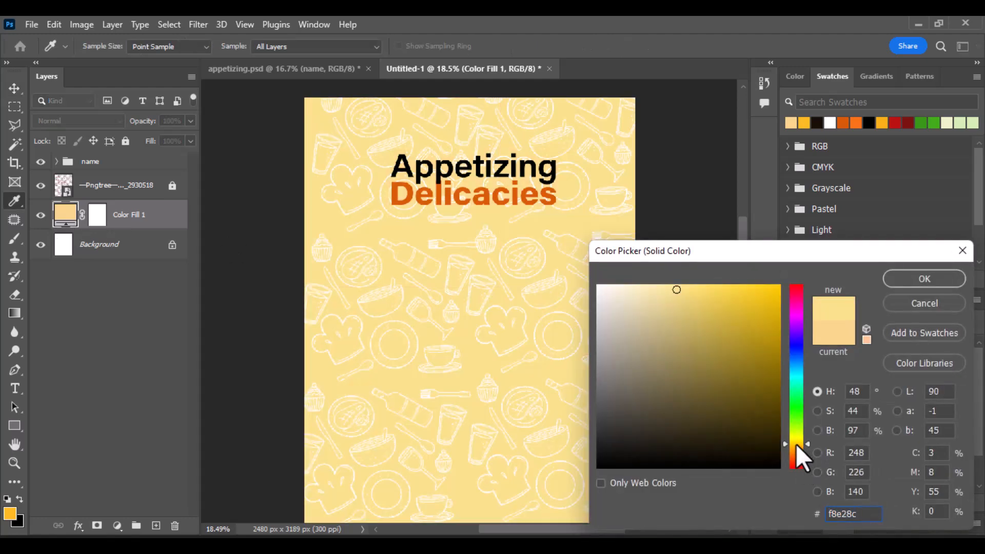
mouse_move(705, 326)
mouse_down()
mouse_move(639, 282)
mouse_move(646, 292)
mouse_up()
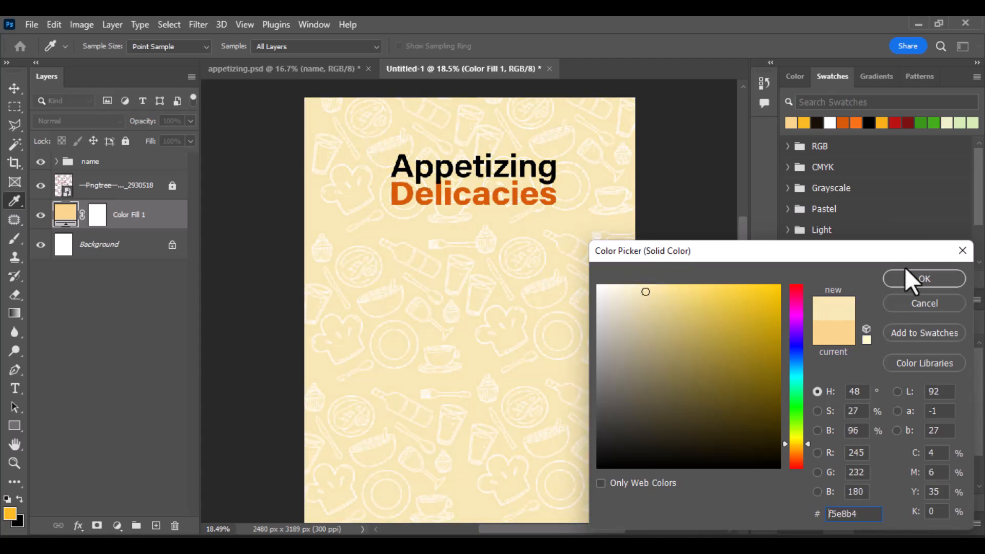
click(906, 279)
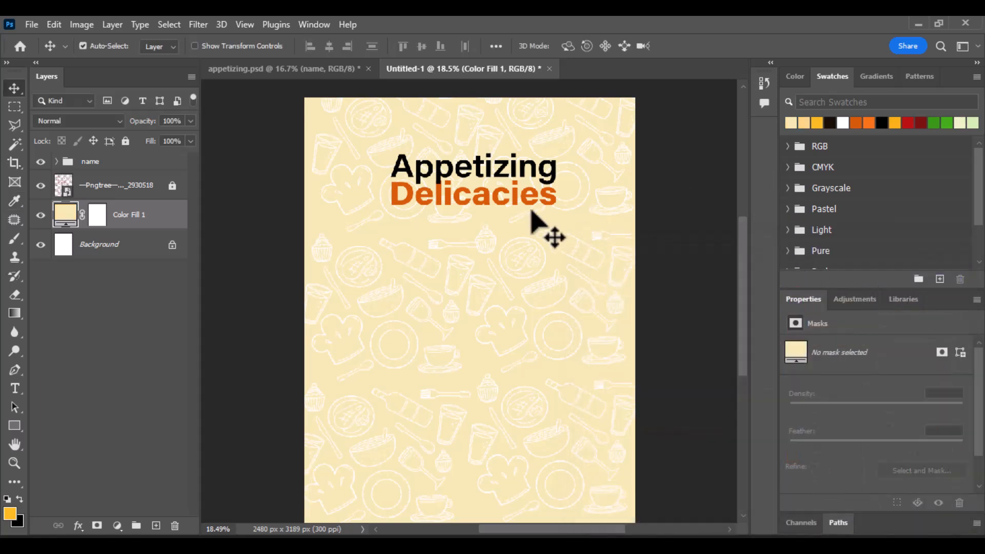
scroll(471, 242, down, 1)
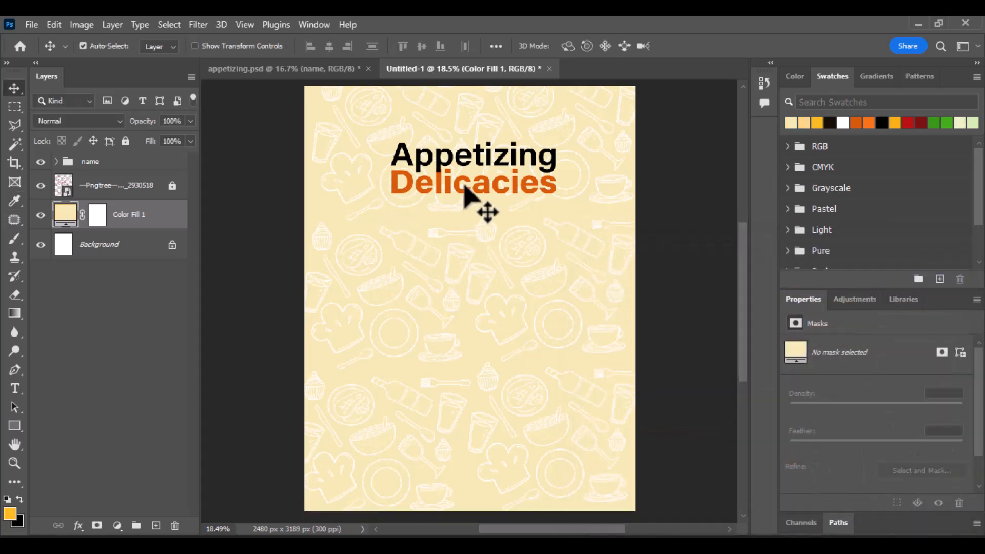
click(318, 70)
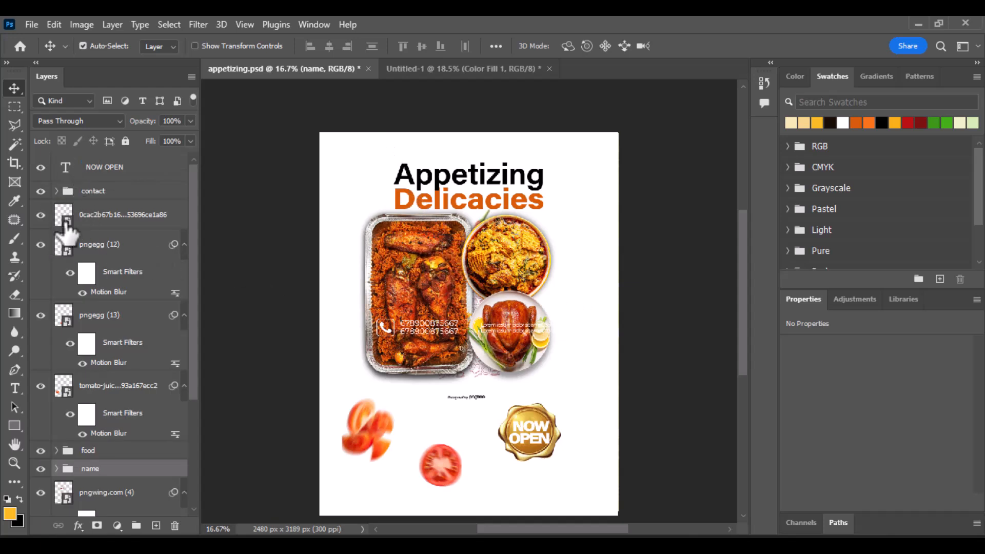
Step: Copy the food group into Untitled-1, move it to the top, and lock Color Fill 1
drag(98, 453, 451, 247)
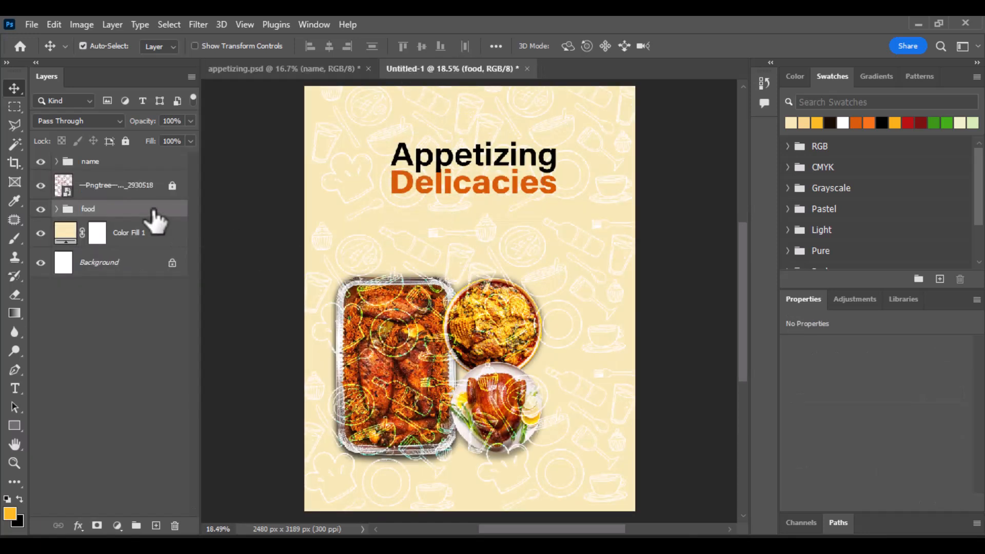
drag(141, 220, 150, 154)
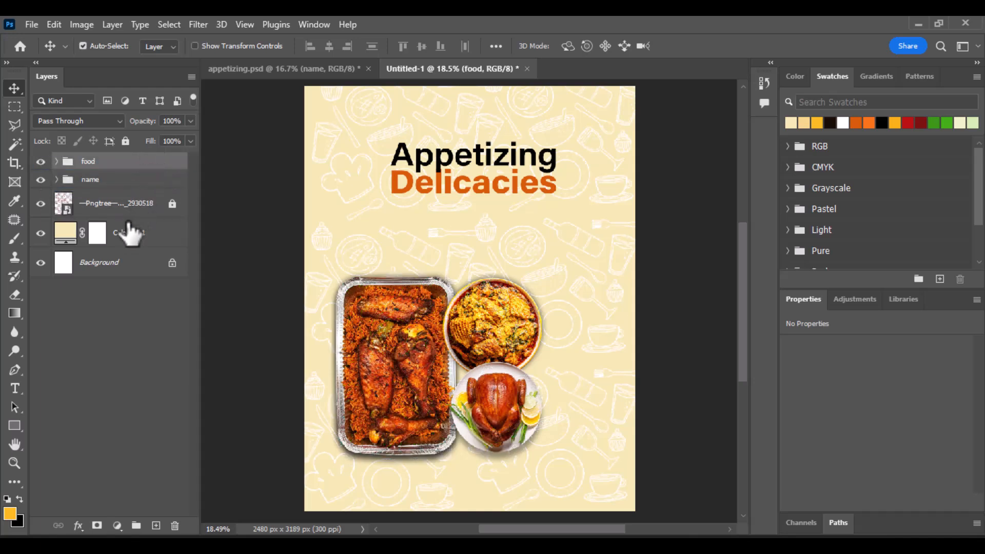
click(140, 230)
click(126, 141)
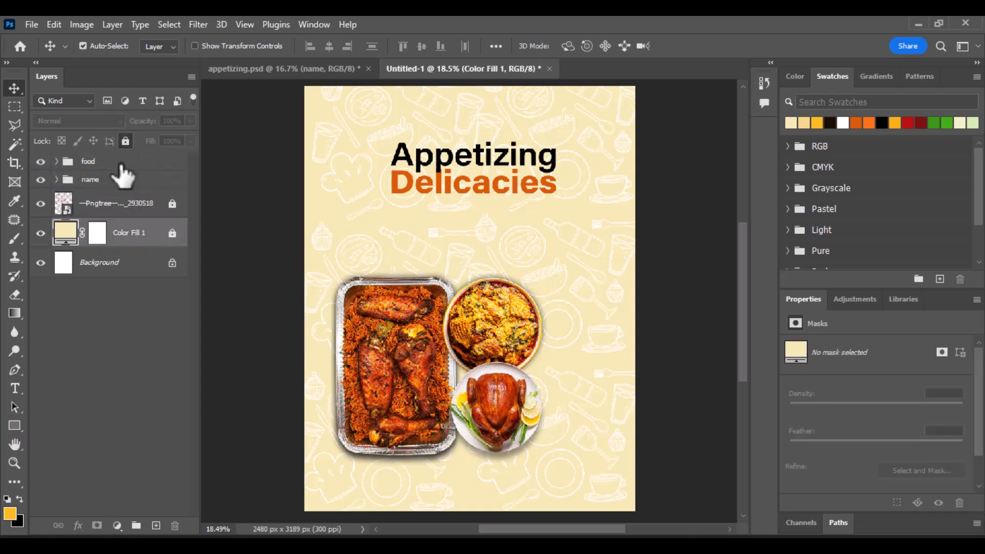
Step: Group the Pngtree pattern and Color Fill 1 layers into a group named 'bg'
click(123, 205)
ctrl+click(123, 233)
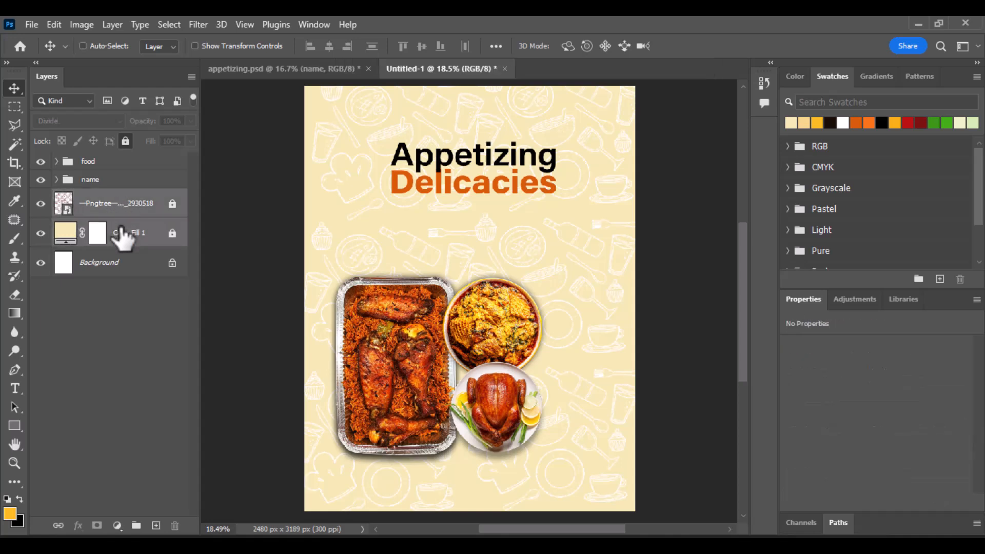
key(ctrl+g)
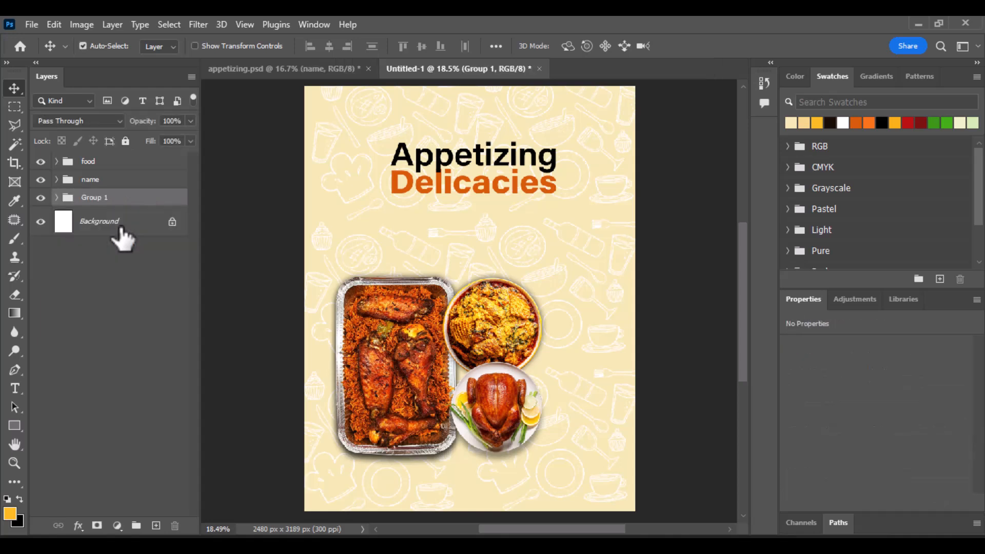
double_click(90, 200)
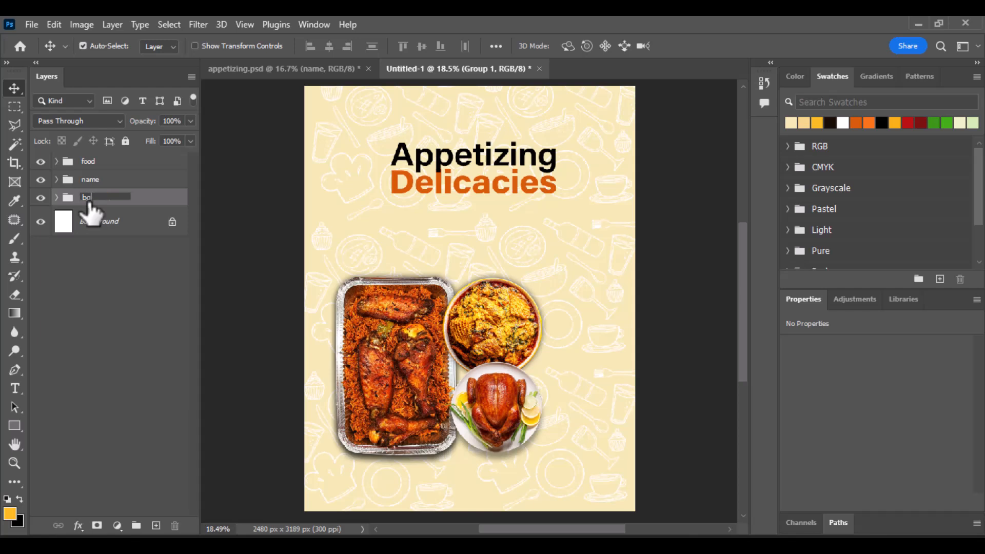
key(Return)
Step: Select the food group for Free Transform
click(116, 183)
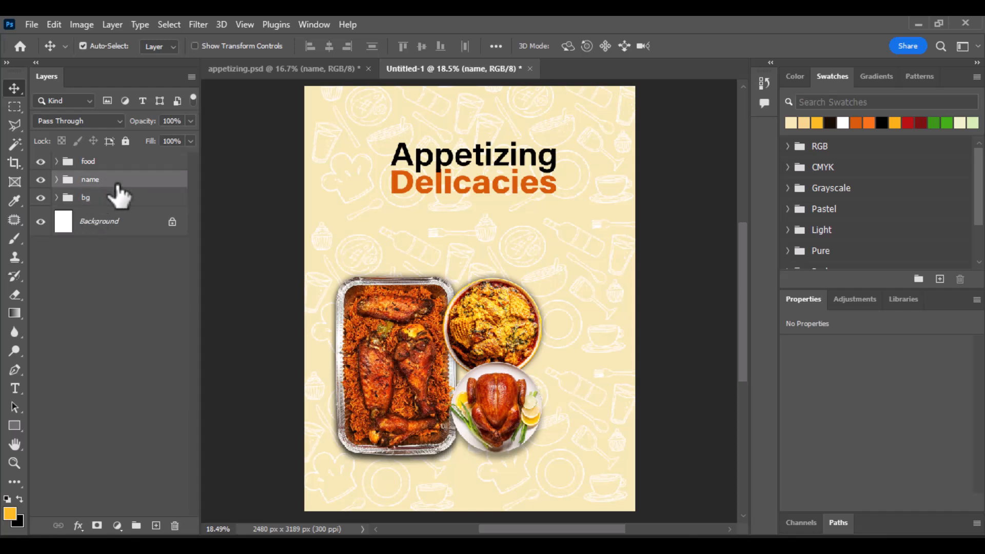
click(126, 163)
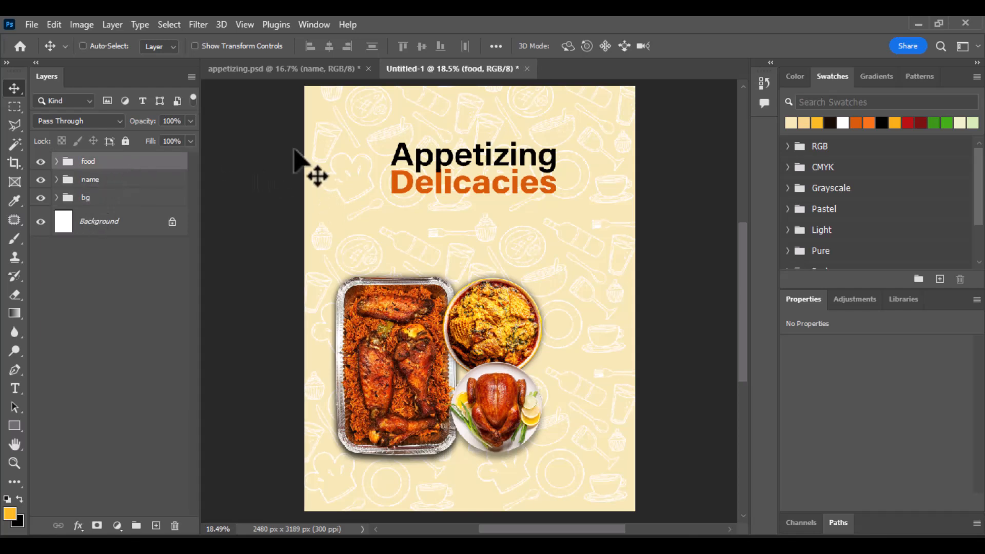
key(ctrl+t)
Step: Move the food photos up to sit just beneath the title and commit
drag(494, 361, 534, 280)
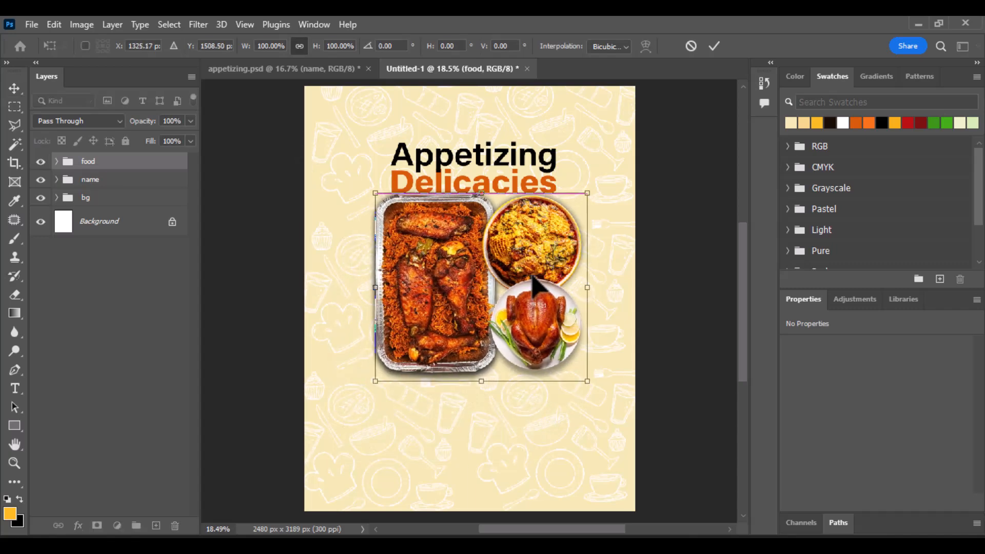
scroll(503, 256, up, 1)
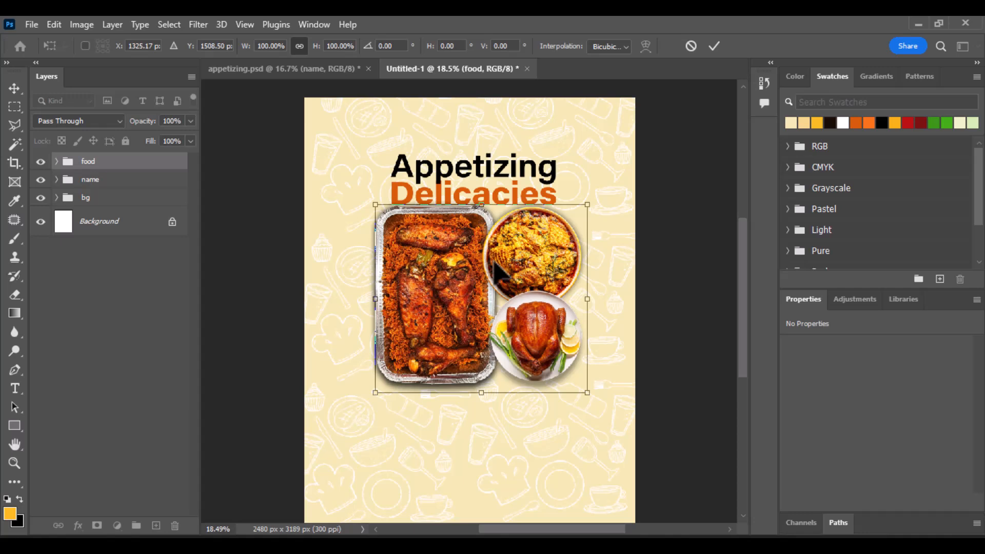
key(Left)
key(Left)
key(Left)
key(Left)
key(Left)
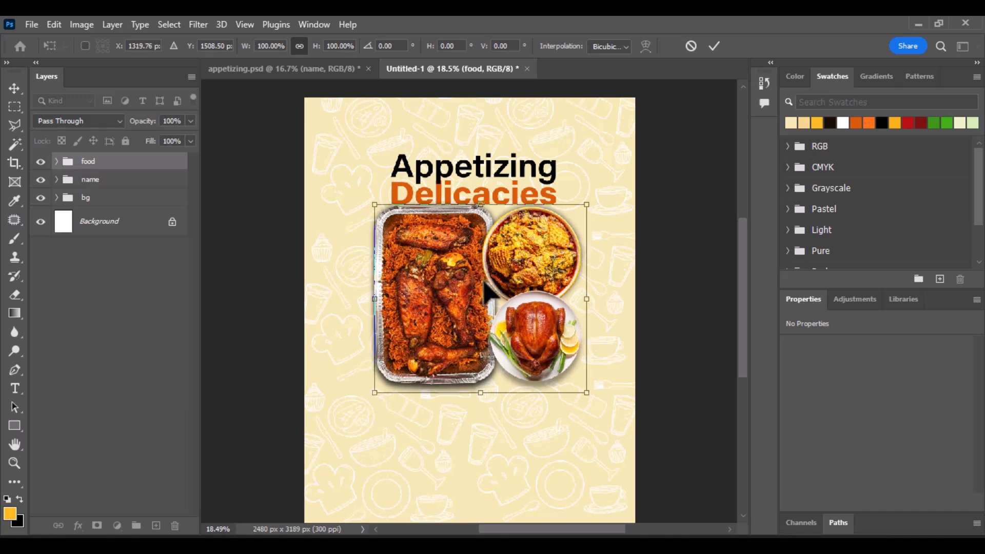
key(Left)
key(Left)
key(Left)
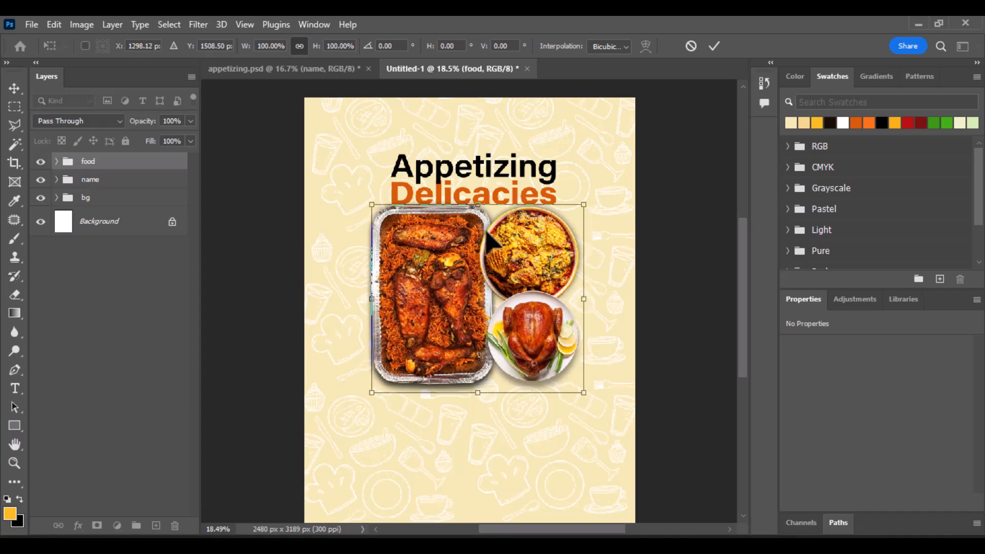
click(715, 51)
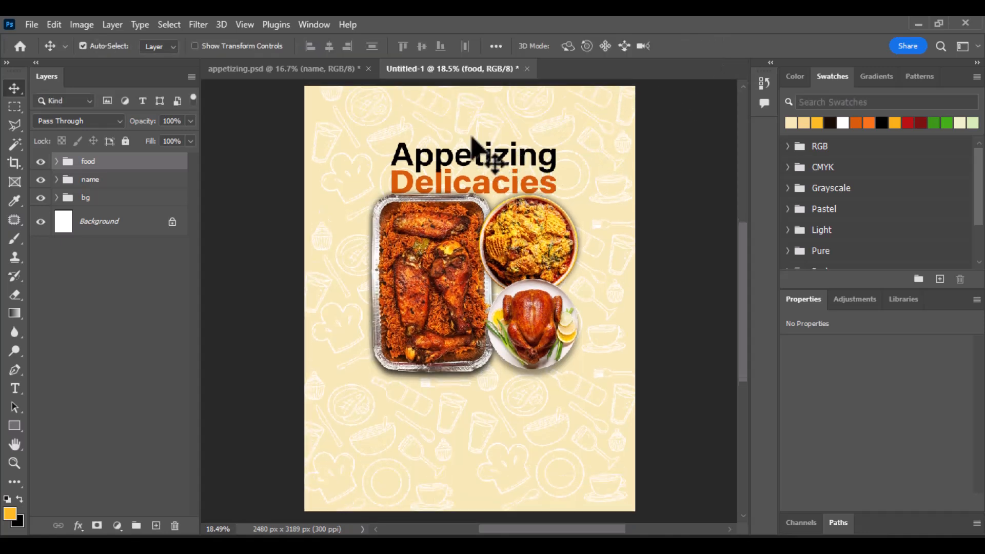
Step: Select the title and all food photos and nudge them together up and left
drag(459, 105, 544, 297)
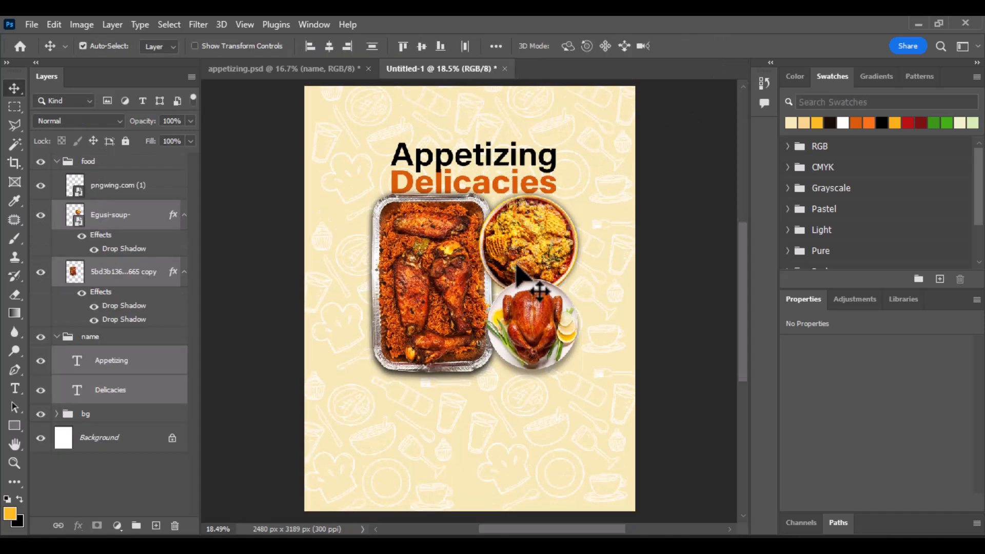
drag(437, 105, 551, 353)
key(shift+Left)
key(shift+Left)
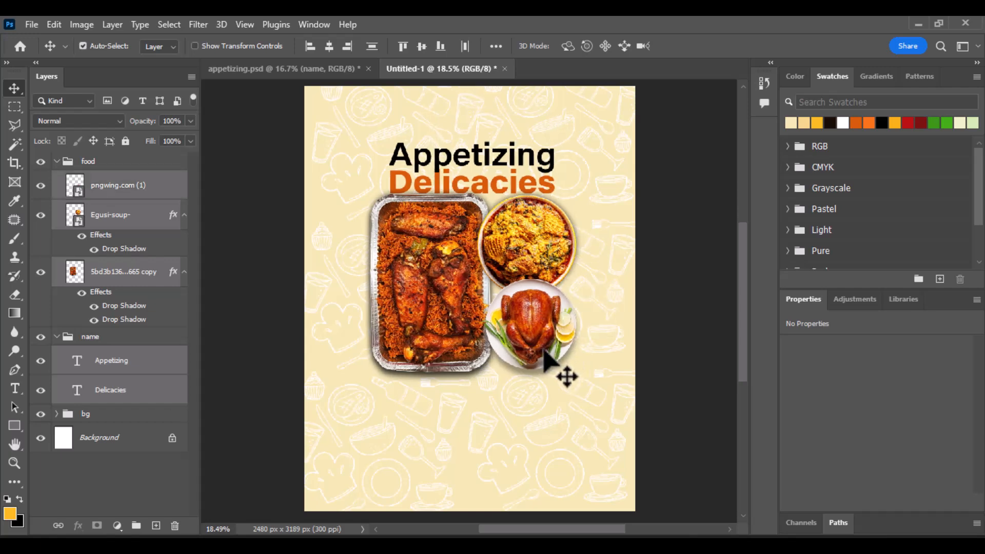
key(shift+Up)
key(shift+Up)
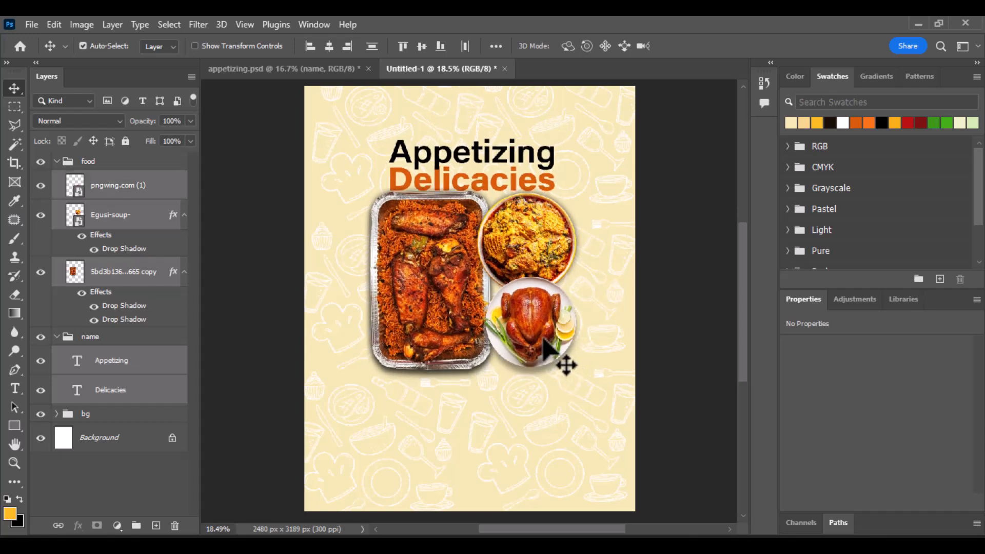
click(721, 325)
scroll(546, 208, down, 2)
scroll(545, 215, up, 2)
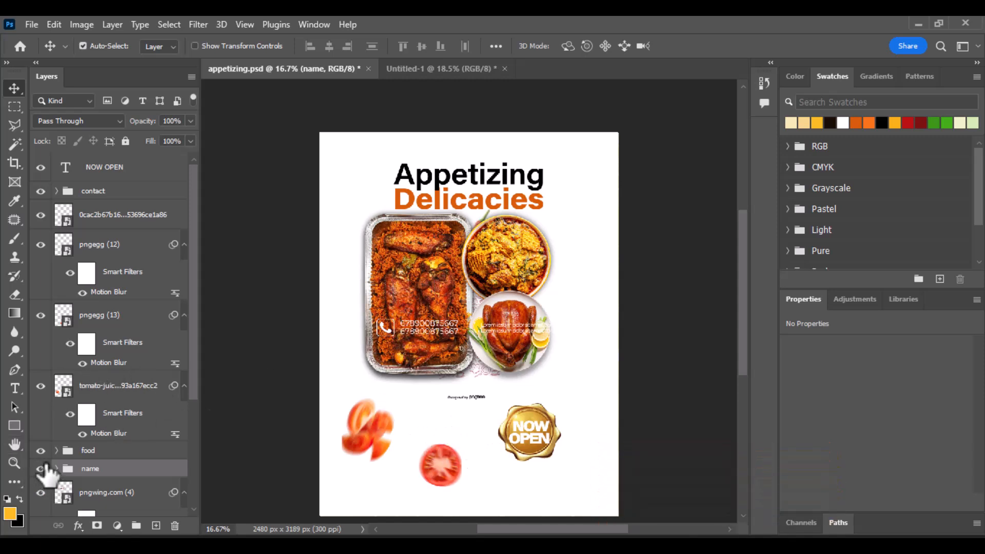
Step: Hide the name and food groups, then drop the red chilli into Untitled-1 left of the tray
click(41, 468)
click(41, 450)
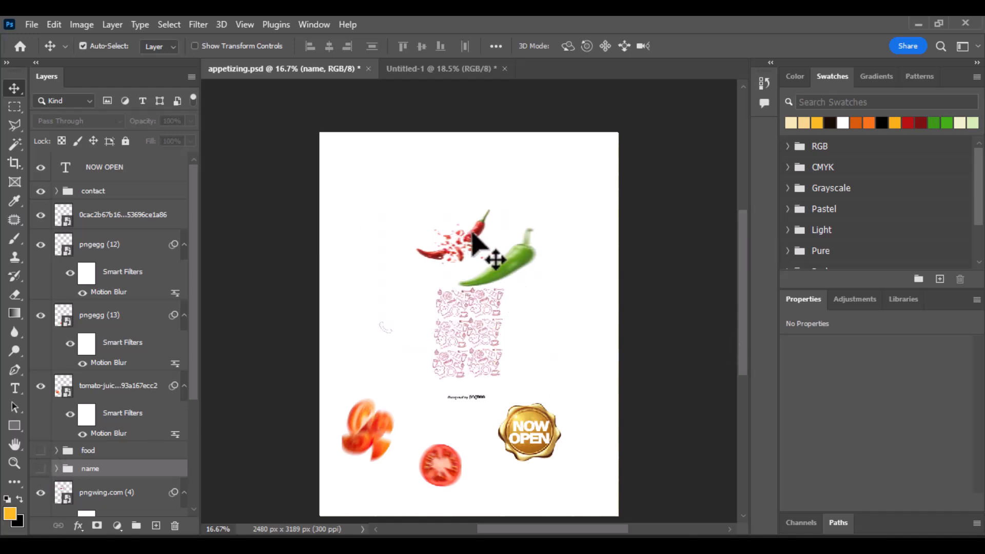
drag(473, 238, 473, 102)
drag(473, 81, 384, 192)
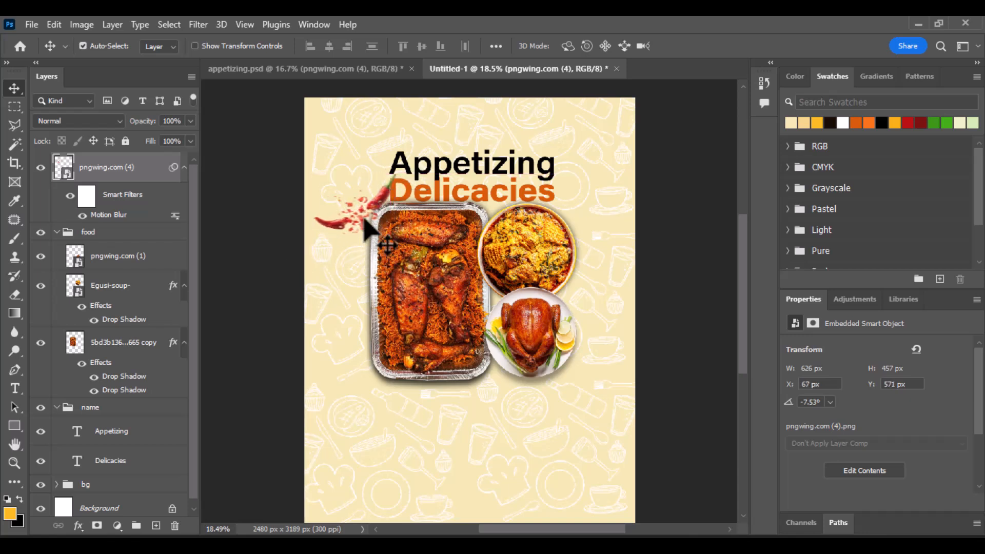
drag(375, 204, 375, 201)
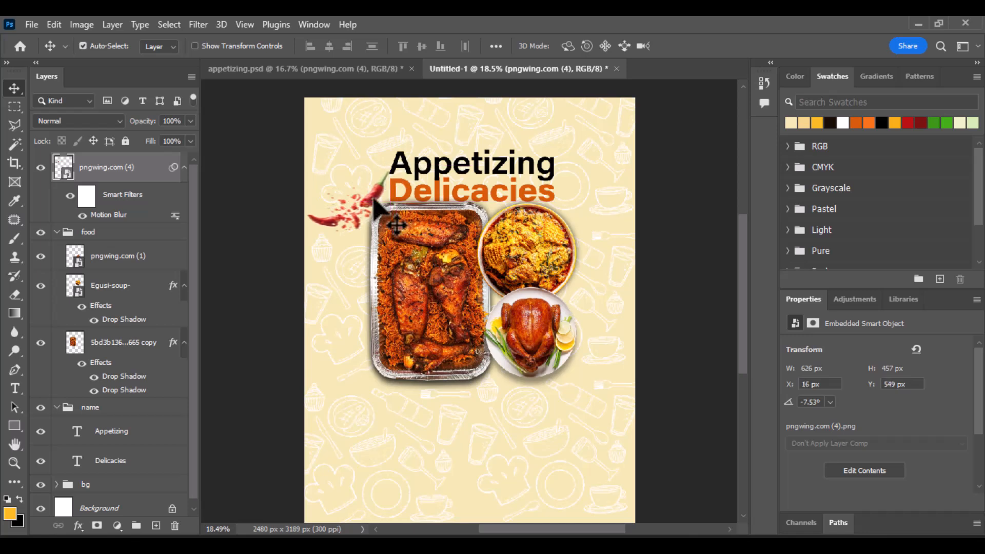
Step: Open Motion Blur for the chilli and cancel it, keeping its existing blur filters
click(198, 24)
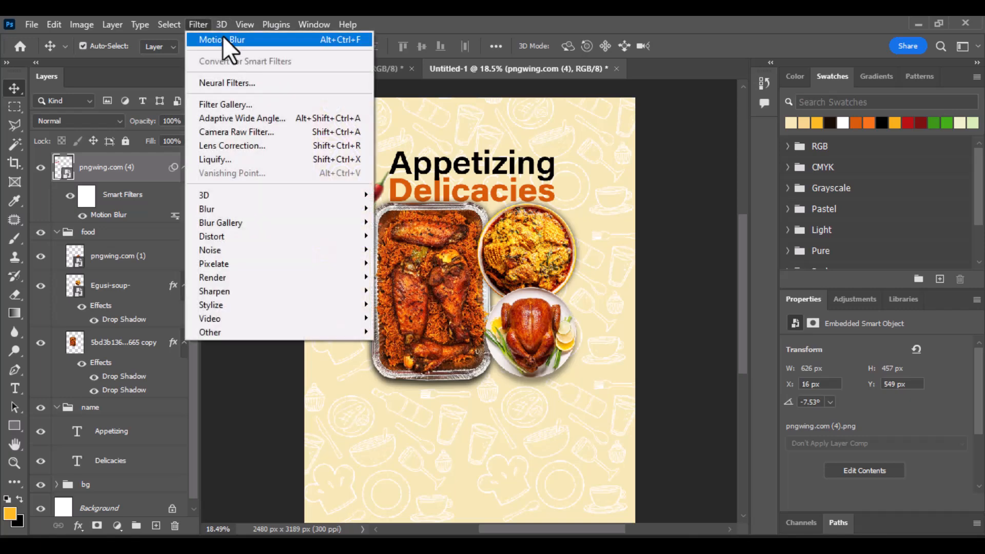
mouse_move(287, 209)
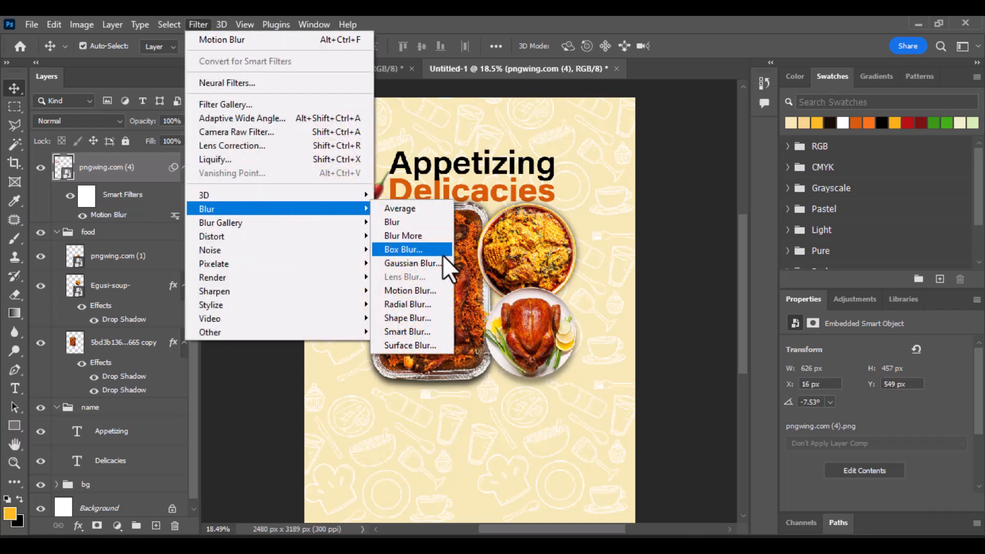
click(426, 296)
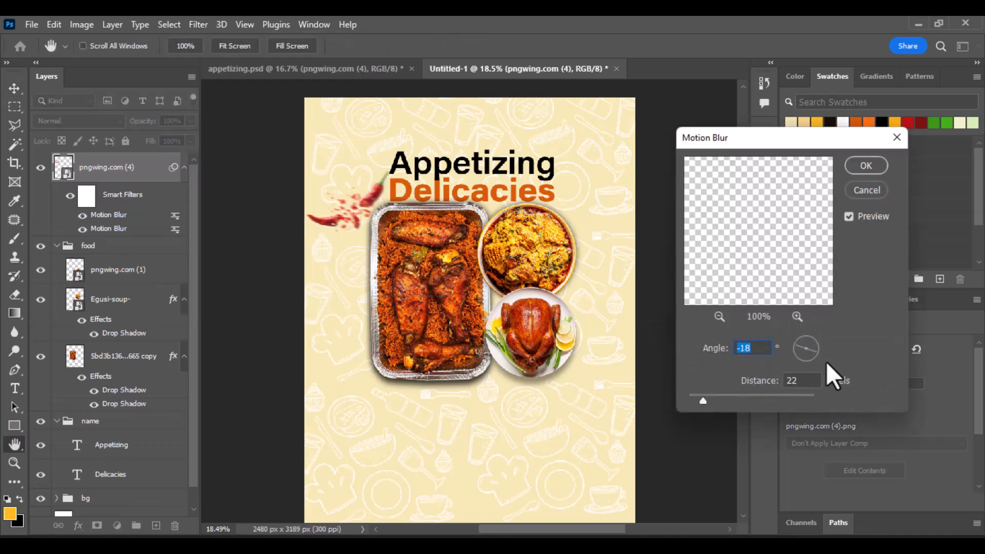
click(866, 190)
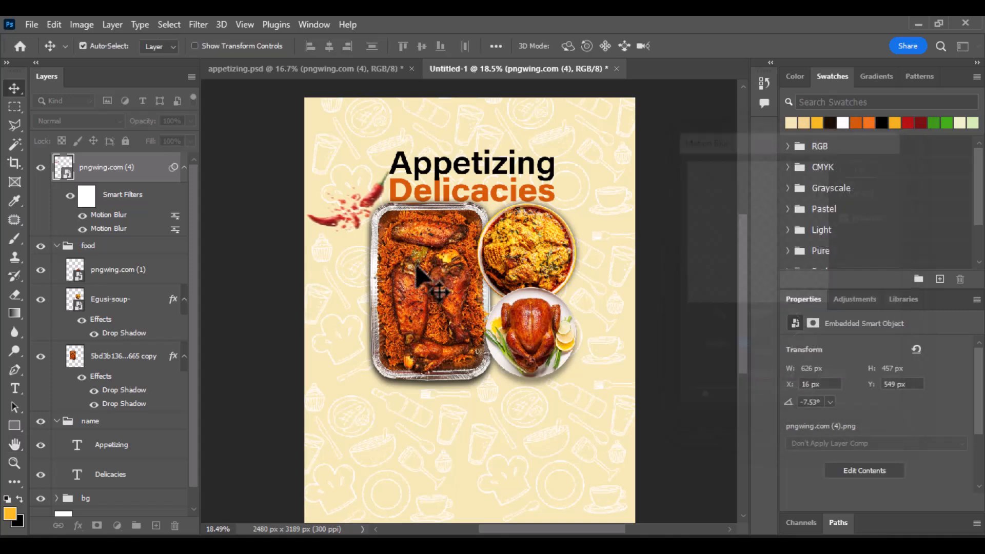
Step: Copy the green pepper from appetizing.psd to the poster's top-right corner
click(232, 66)
drag(516, 276, 620, 133)
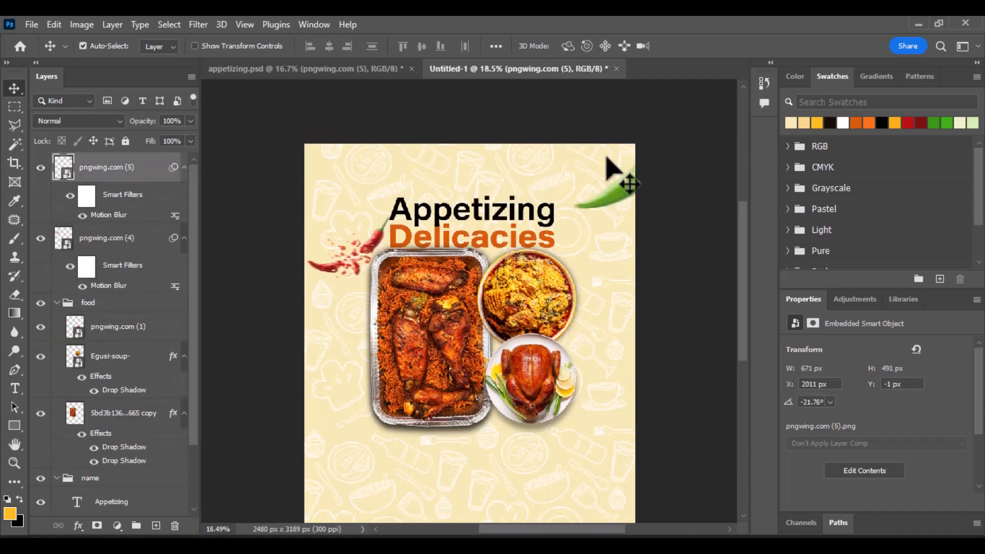
drag(611, 169, 595, 165)
scroll(593, 164, down, 3)
scroll(589, 165, down, 1)
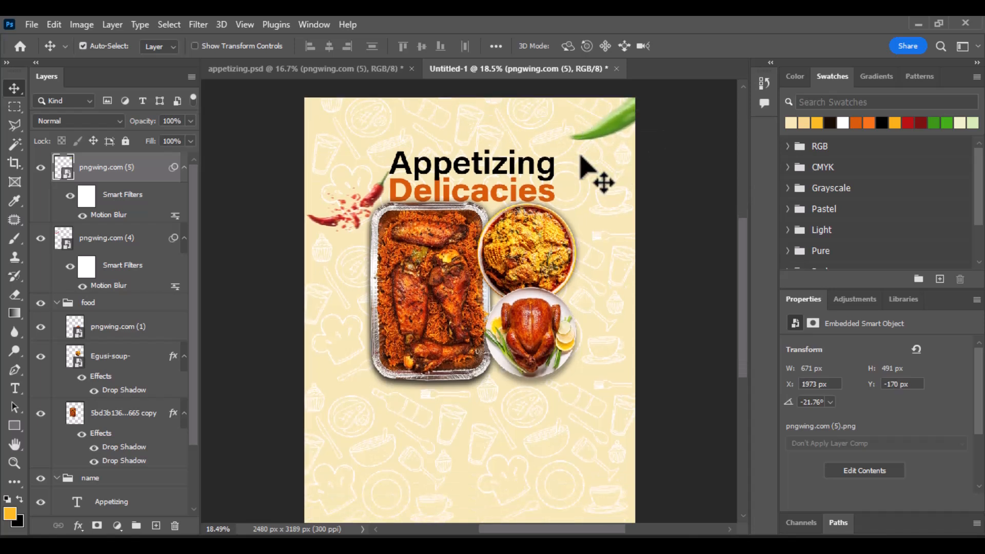
Step: Drag the tomato slice into the poster at its right edge beside the roast chicken
click(359, 69)
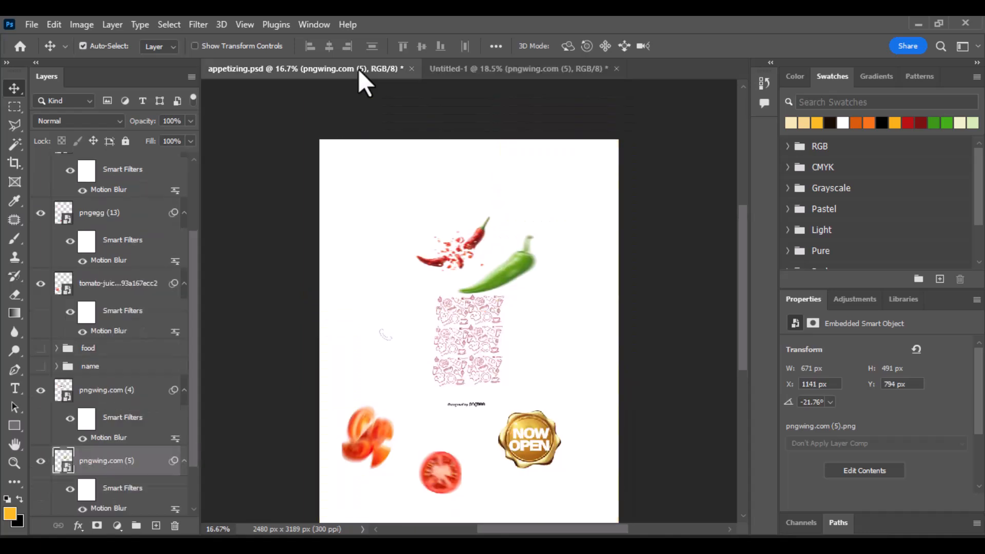
scroll(385, 333, down, 2)
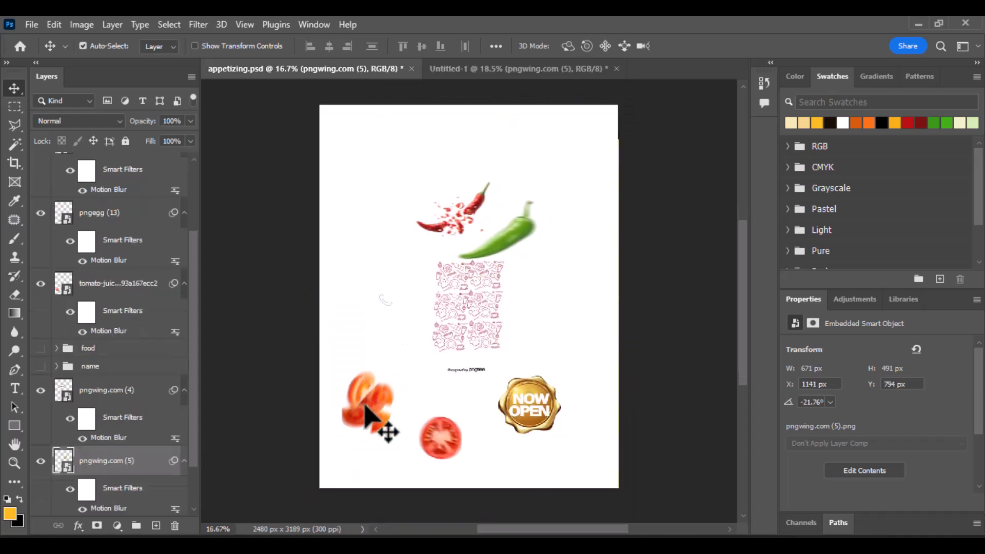
click(445, 437)
drag(445, 438, 640, 357)
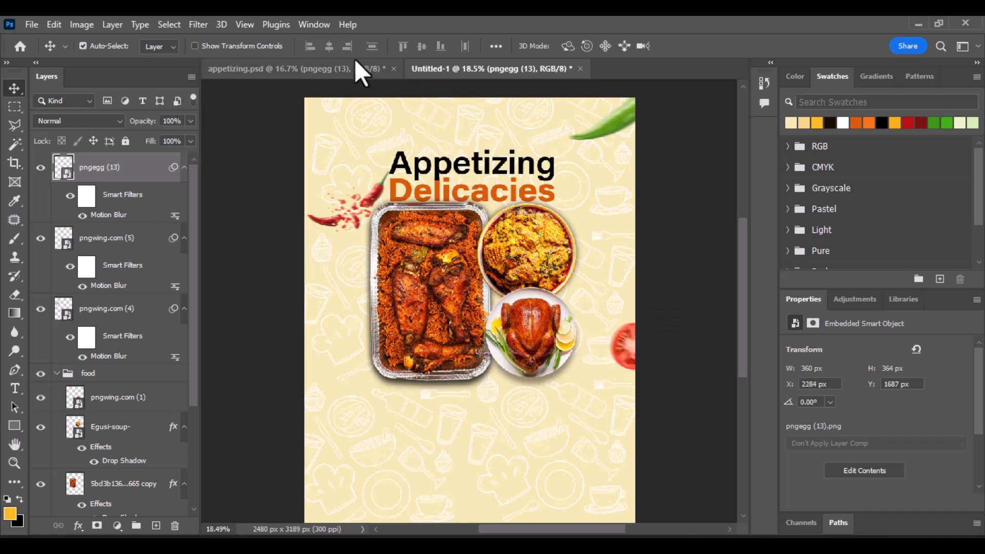
click(344, 67)
scroll(438, 239, down, 2)
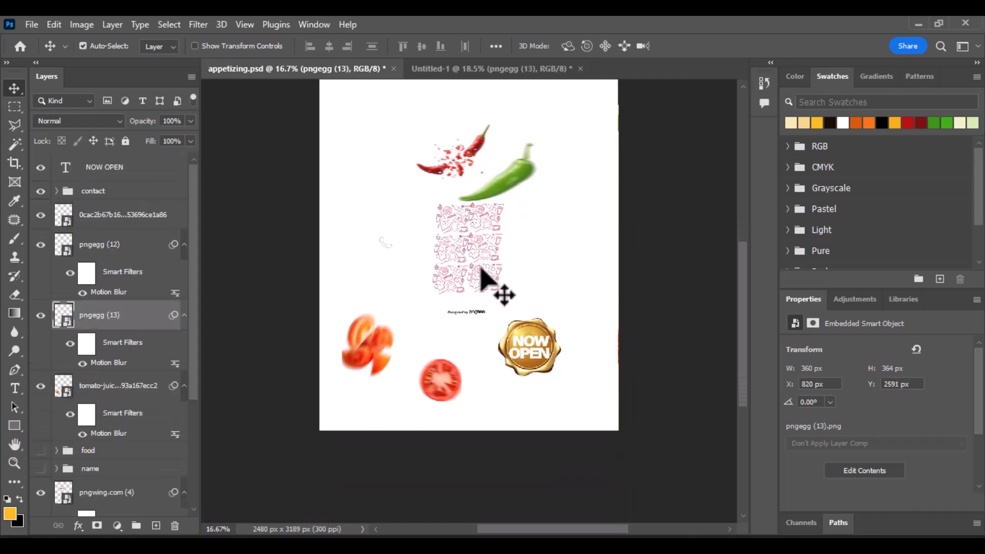
scroll(446, 283, up, 2)
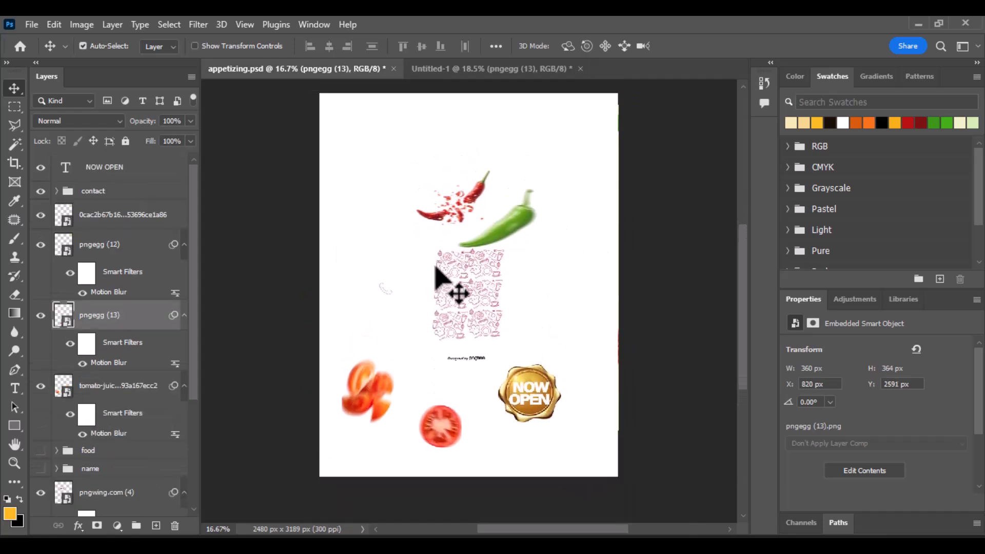
scroll(538, 415, up, 1)
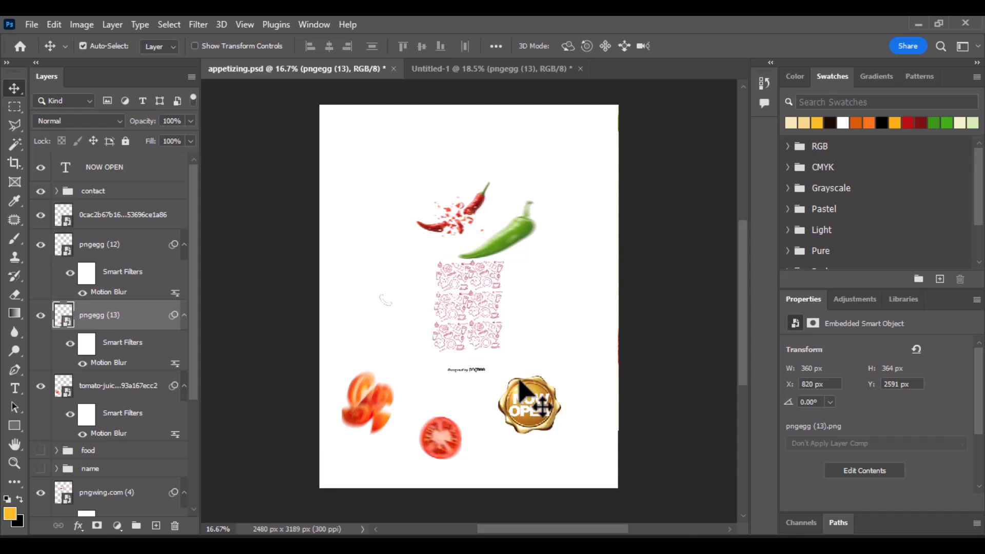
scroll(484, 308, up, 1)
click(472, 85)
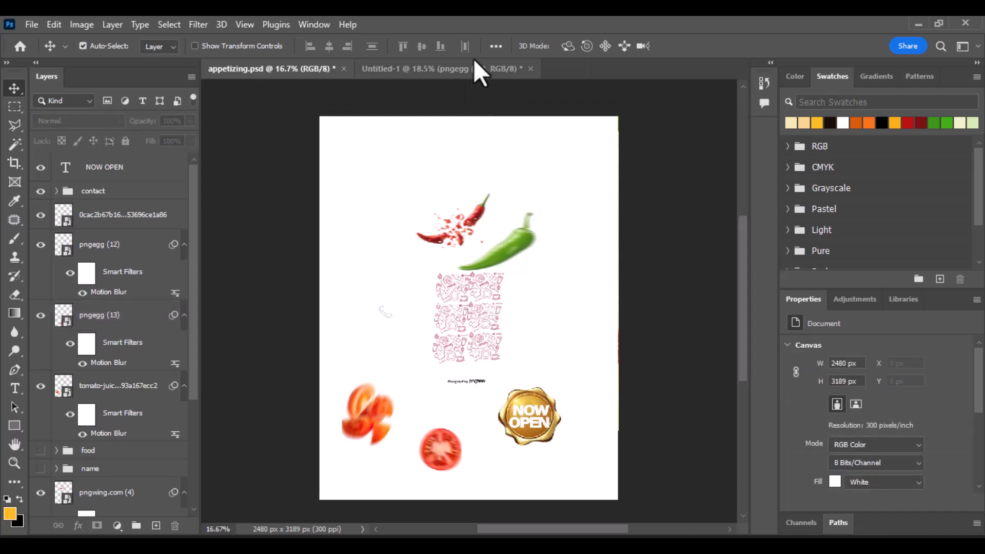
click(464, 68)
scroll(109, 363, down, 3)
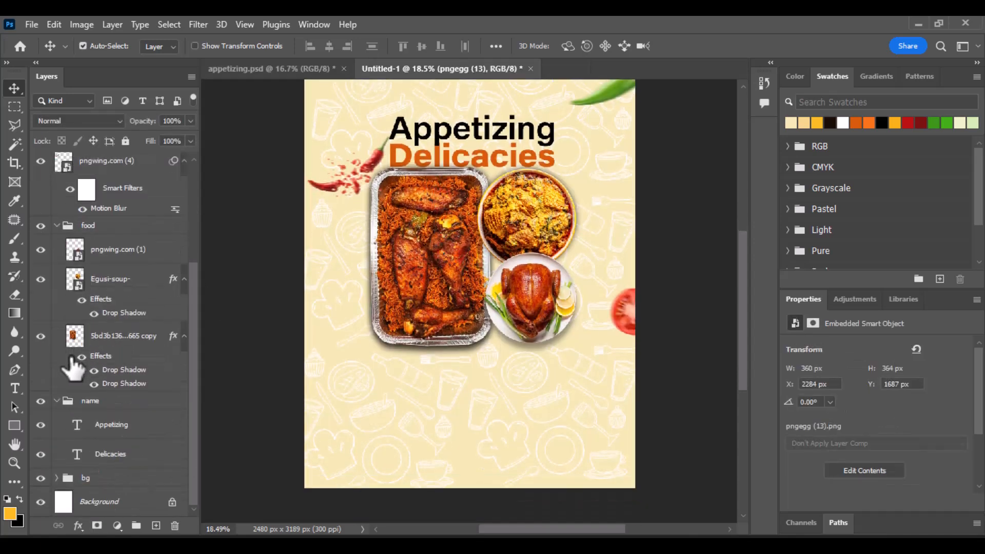
Step: Draw a yellow-orange rectangle across the poster's bottom inside the bg group, with no stroke
click(114, 482)
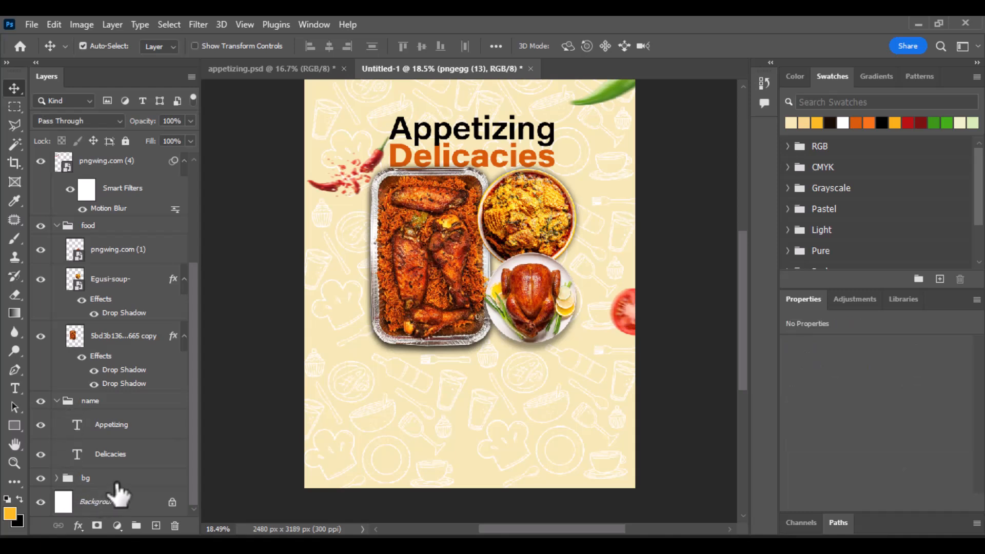
click(57, 478)
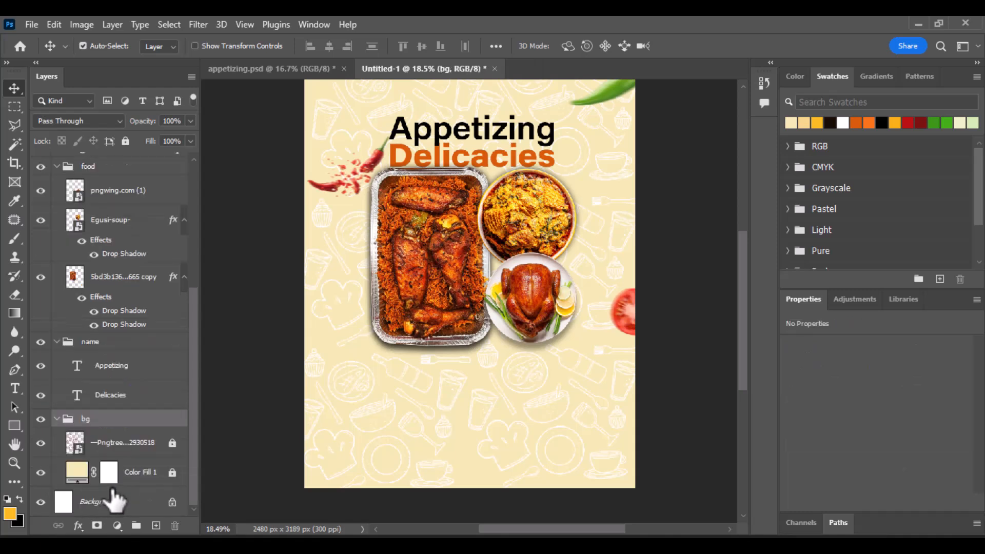
click(134, 446)
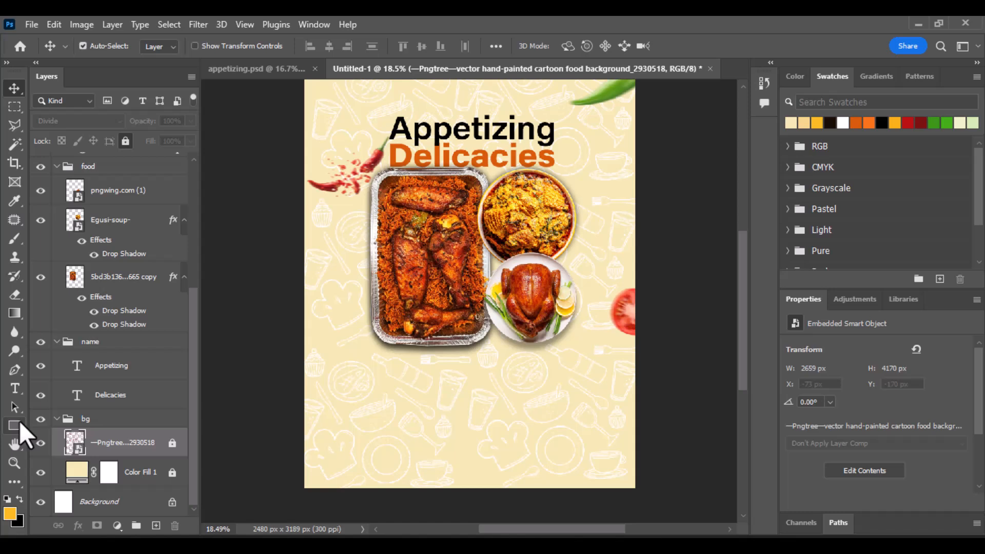
right_click(19, 421)
click(51, 422)
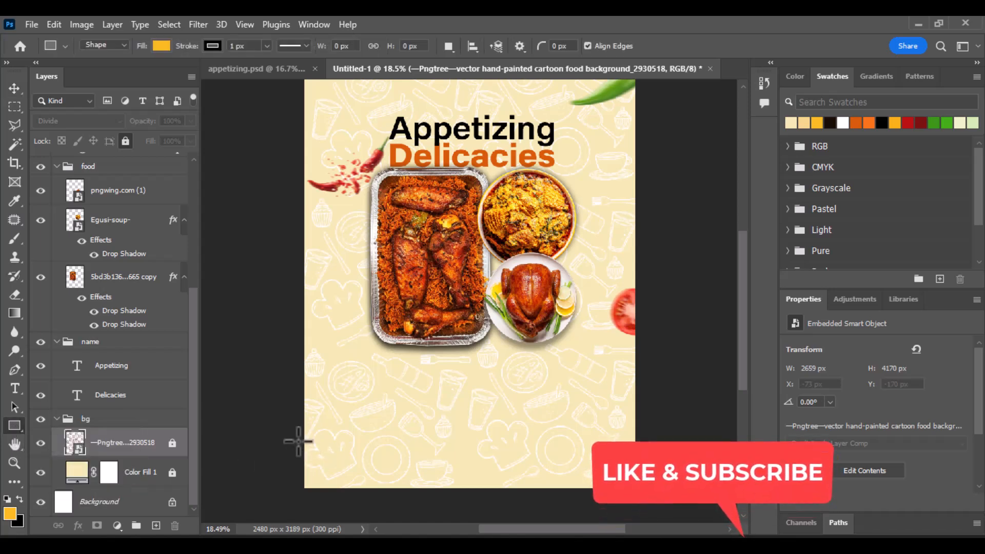
drag(288, 433, 660, 508)
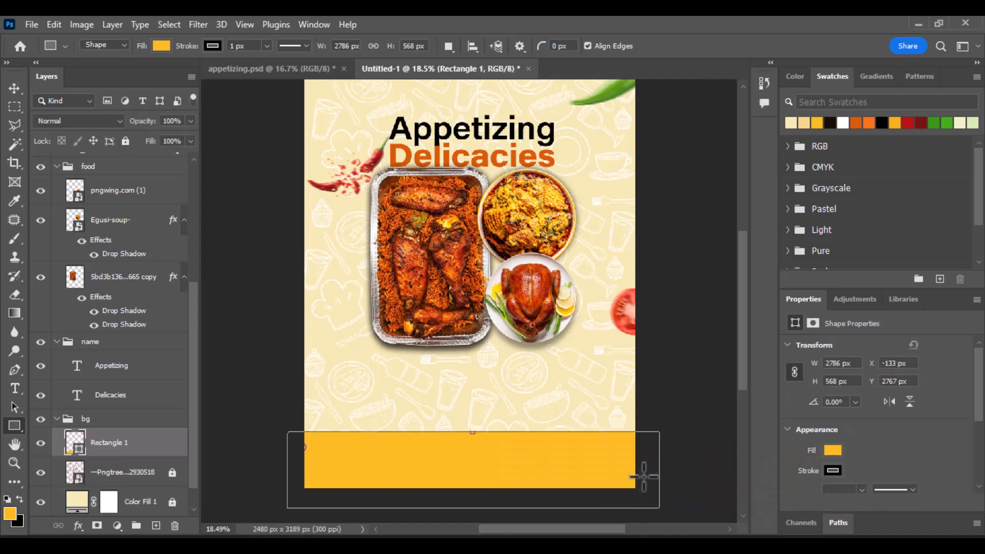
click(833, 470)
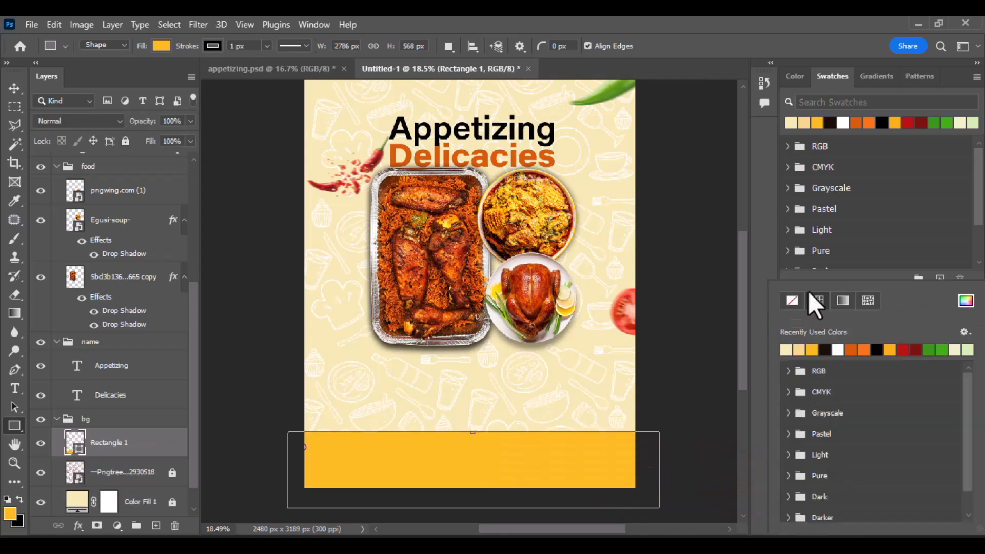
click(794, 302)
click(12, 88)
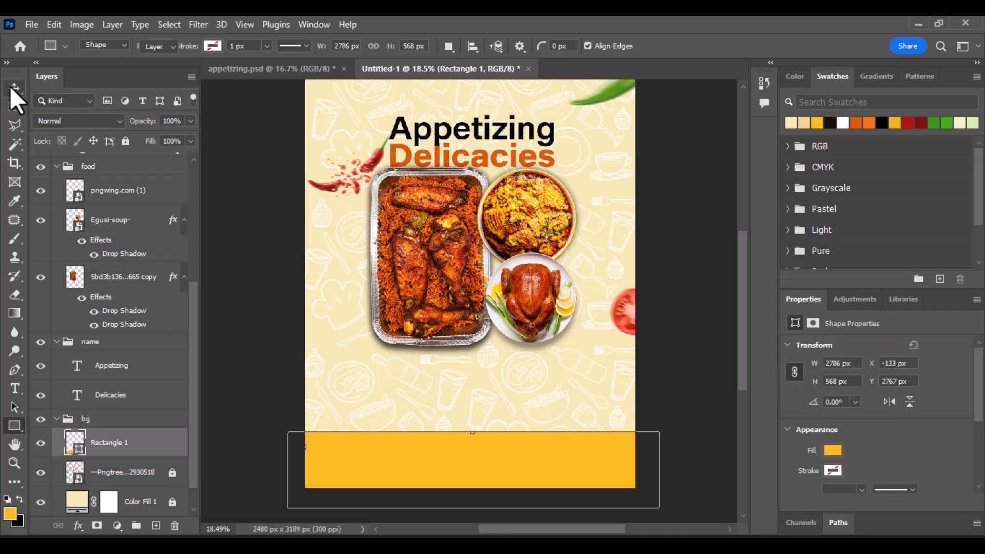
Step: Fit the rectangle to the 2480 px canvas width and round its corners to 142 px
click(12, 87)
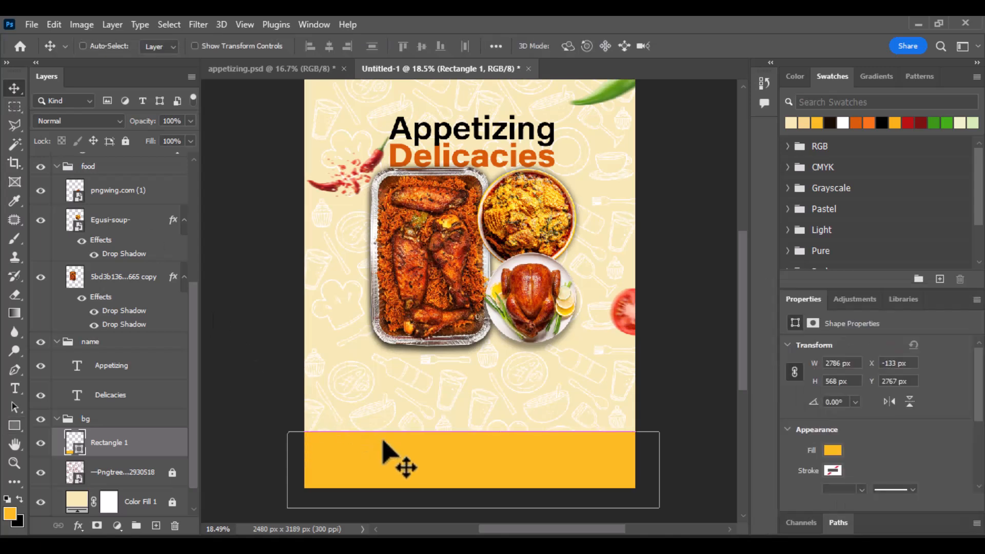
key(ctrl+t)
scroll(493, 443, down, 1)
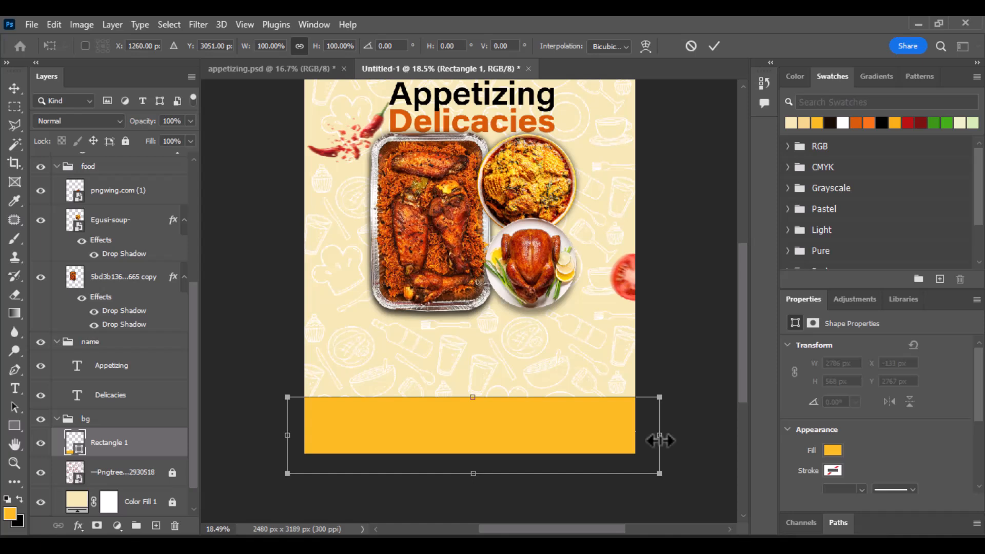
drag(660, 441, 637, 442)
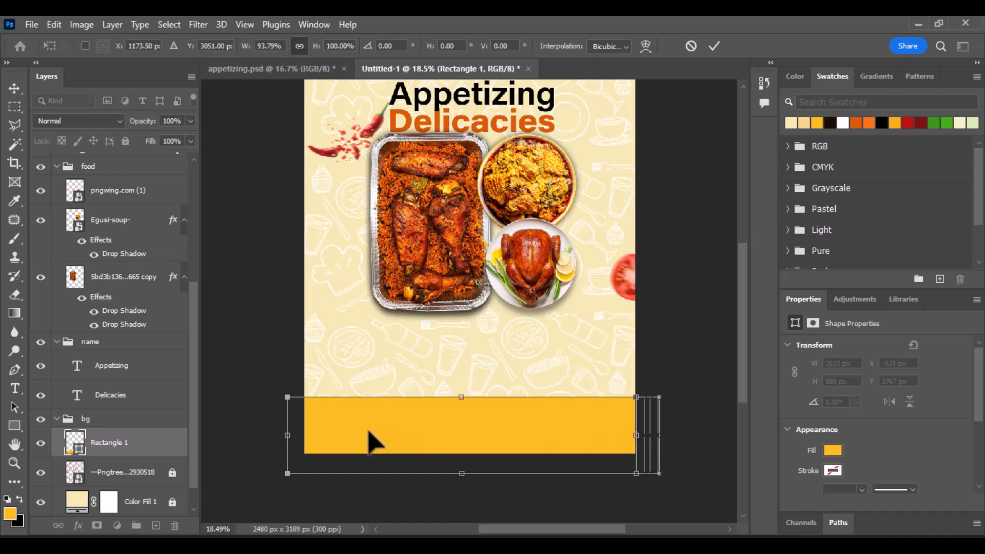
drag(288, 435, 305, 434)
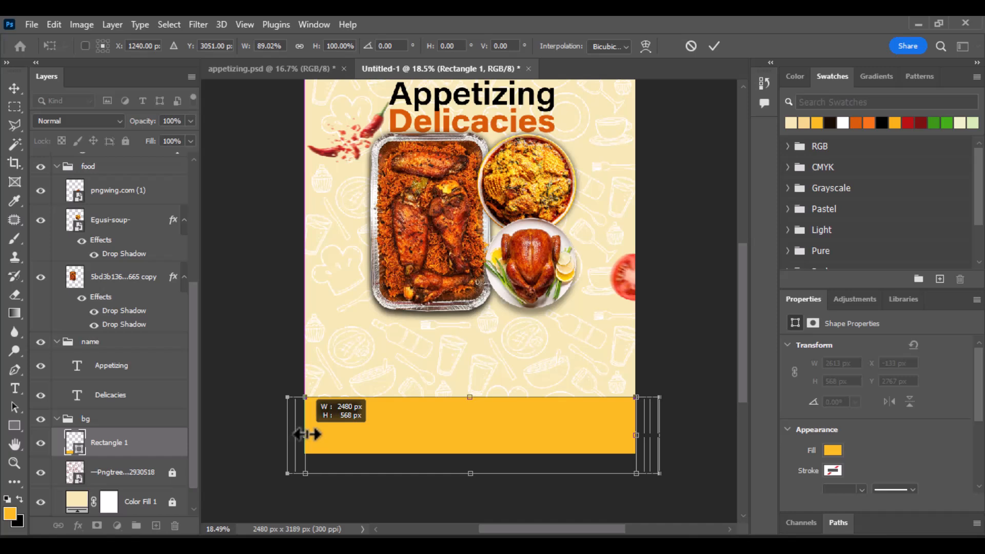
click(715, 46)
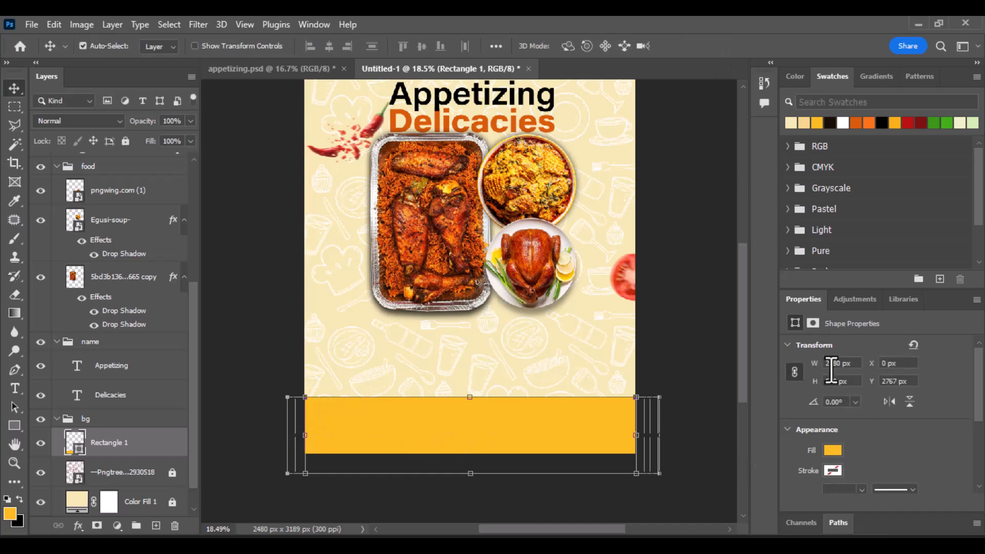
scroll(902, 468, down, 3)
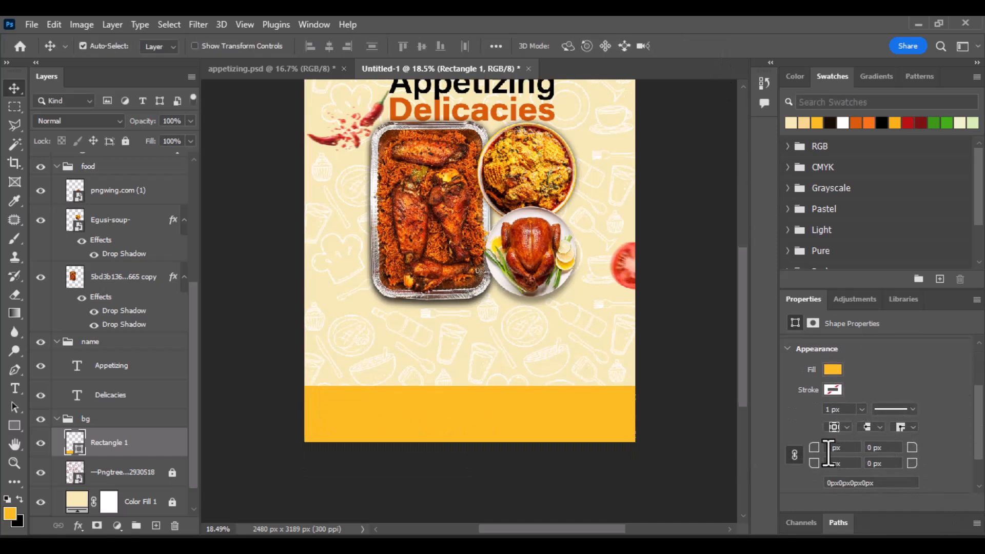
drag(815, 456, 866, 458)
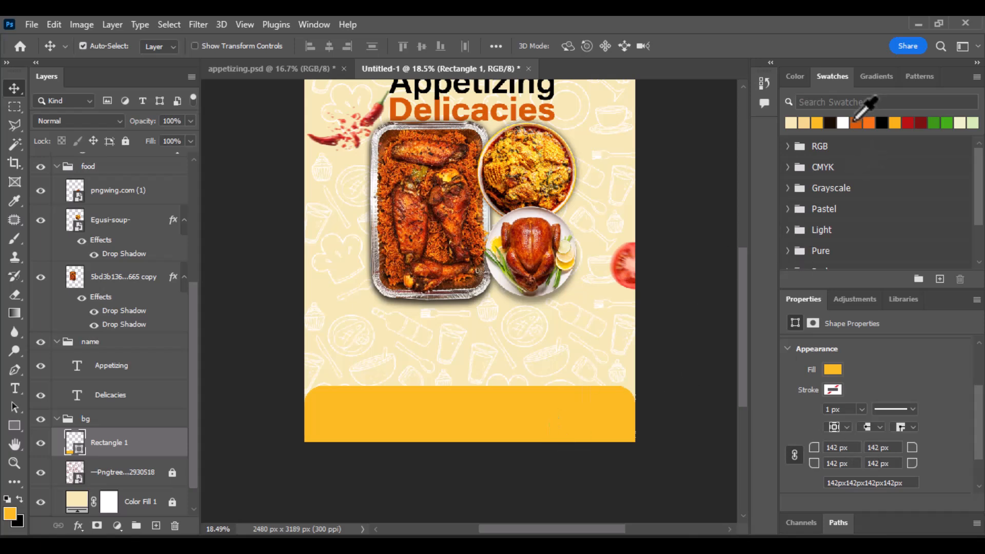
Step: Fill the bottom band dark orange, duplicate it, and recolour the lower Rectangle 1 yellow-orange as a rim
click(856, 121)
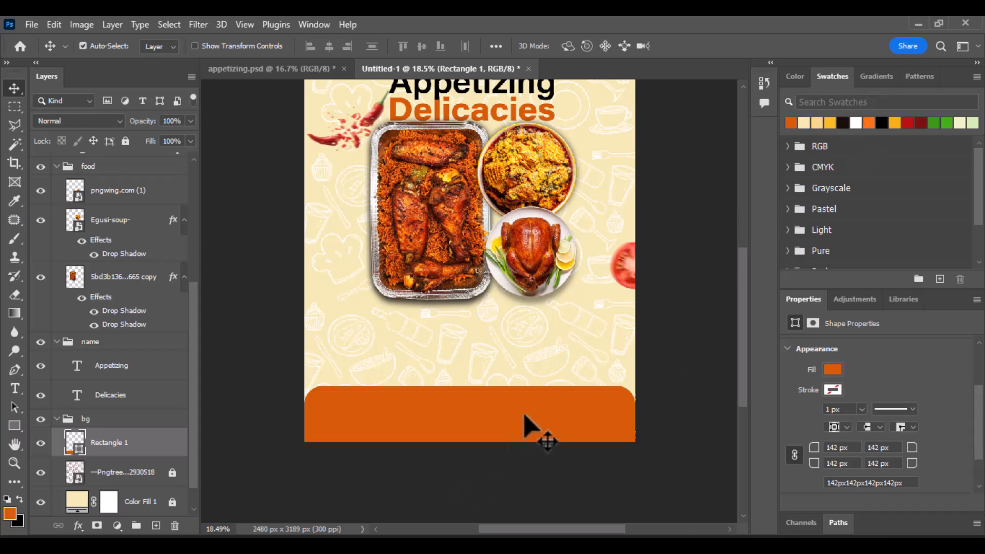
key(ctrl)
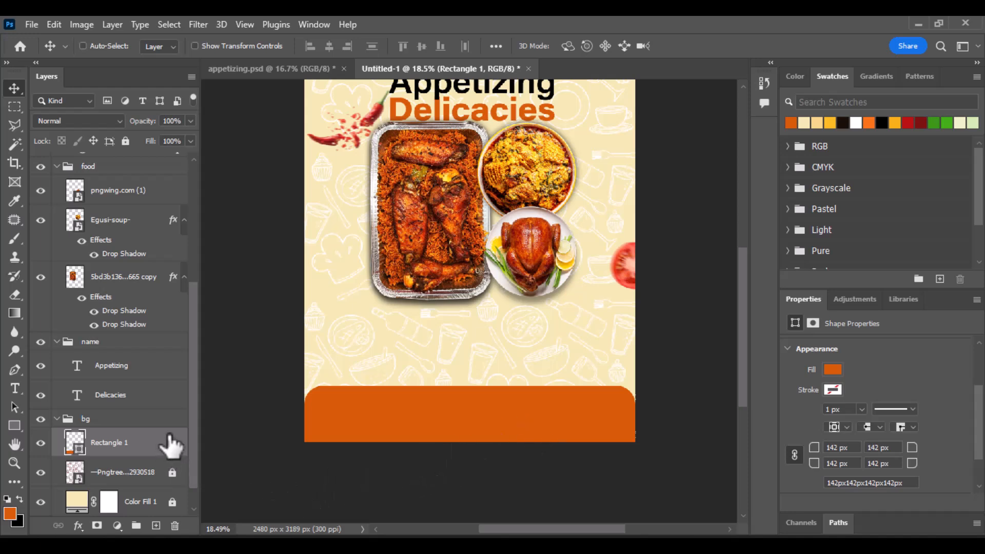
key(ctrl+j)
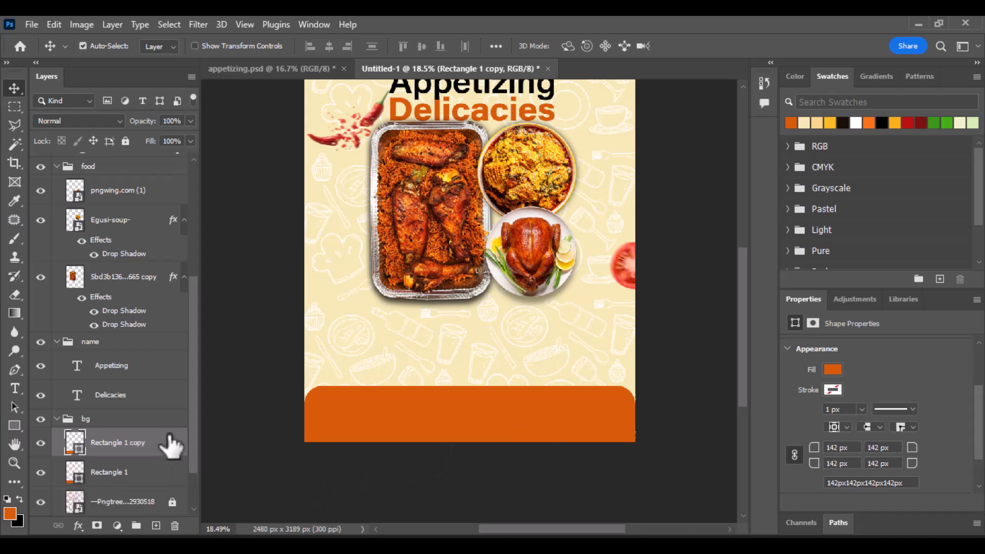
click(157, 478)
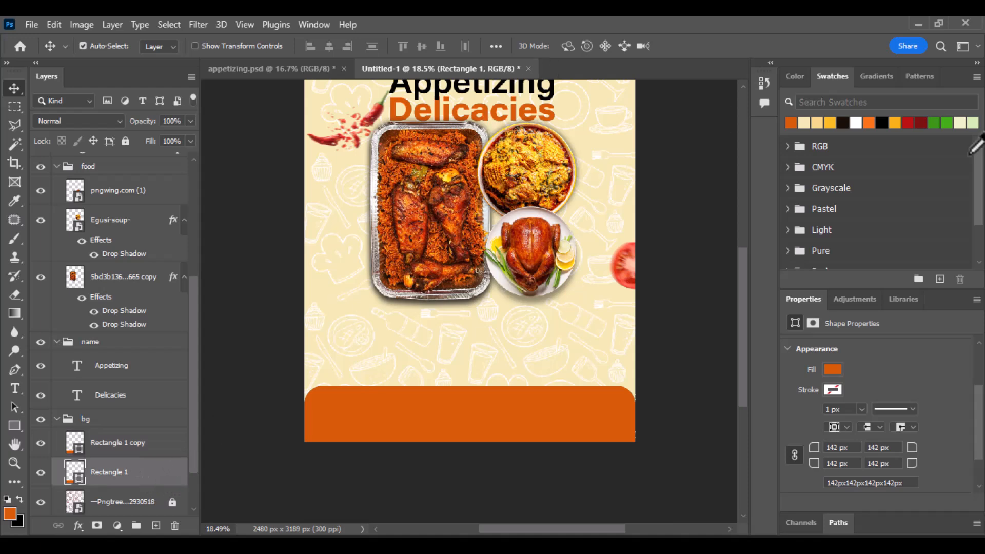
click(833, 126)
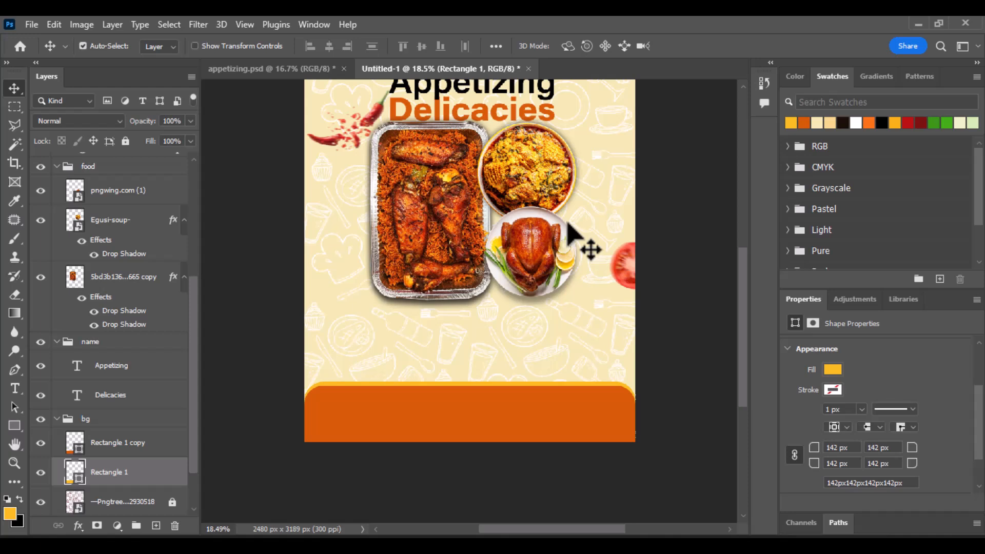
Step: Bring the NOW OPEN badge from appetizing.psd into the poster and move its layers above the food group
click(290, 68)
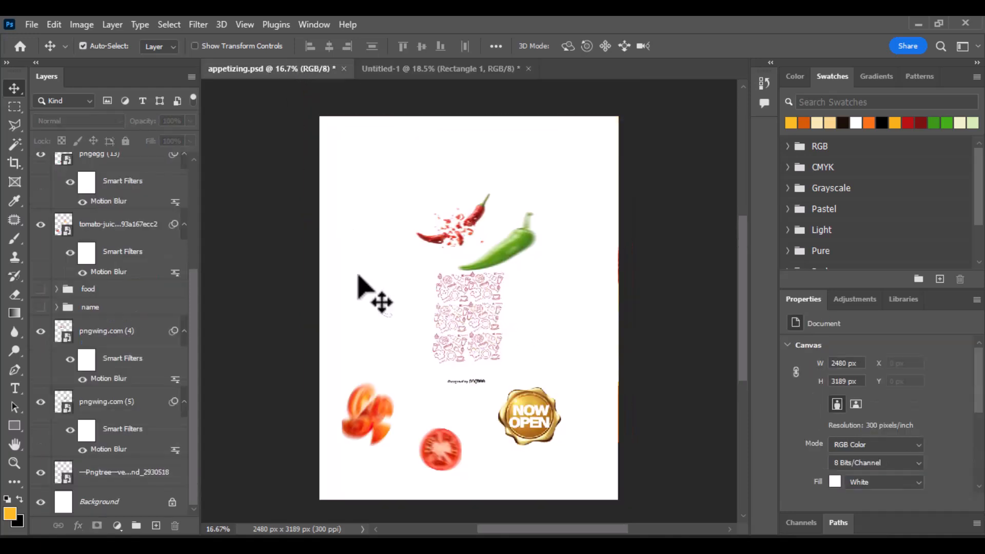
drag(358, 276, 528, 341)
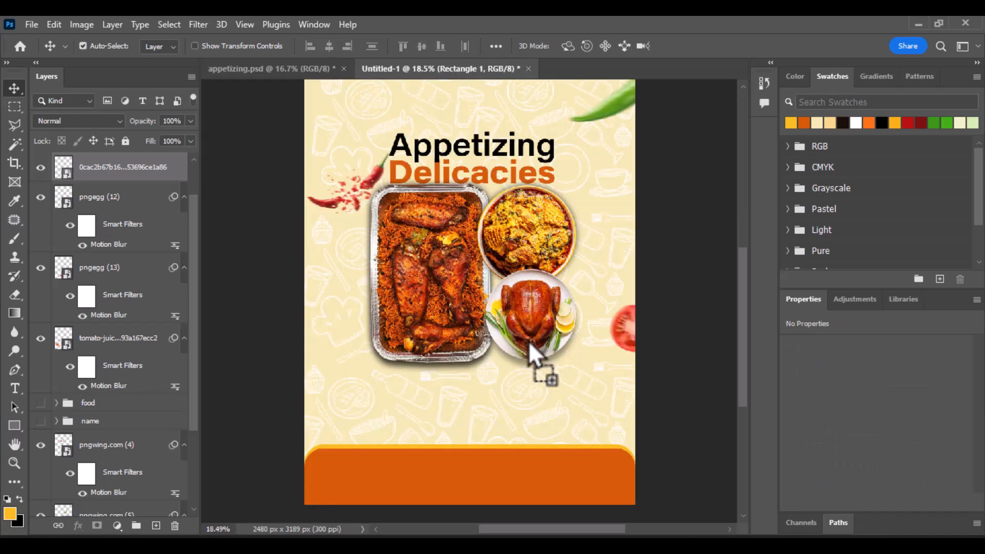
drag(550, 380, 552, 387)
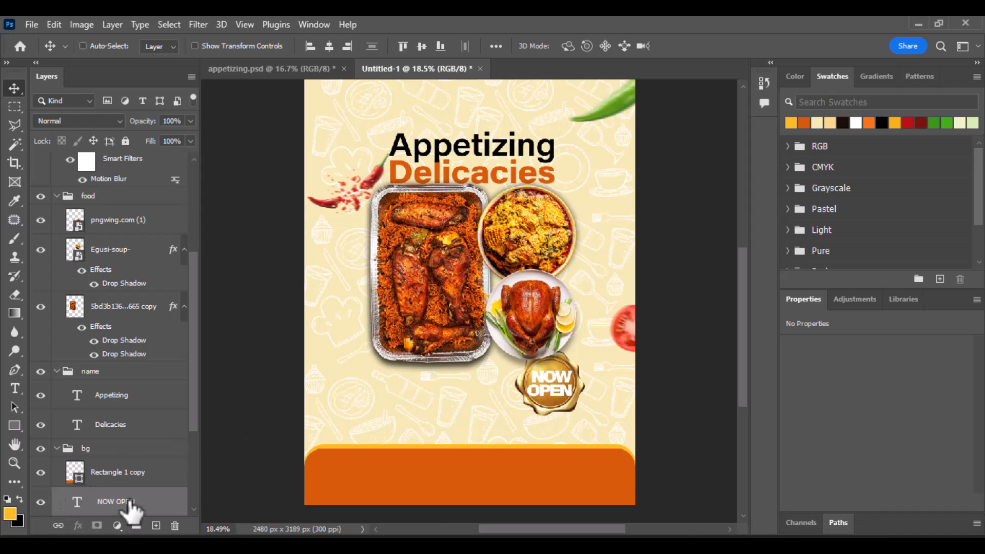
key(ctrl+bracketright)
key(ctrl+bracketright)
key(ctrl+bracketright)
key(ctrl+bracketright)
key(ctrl+bracketright)
key(ctrl+bracketright)
key(ctrl+bracketright)
key(ctrl+bracketright)
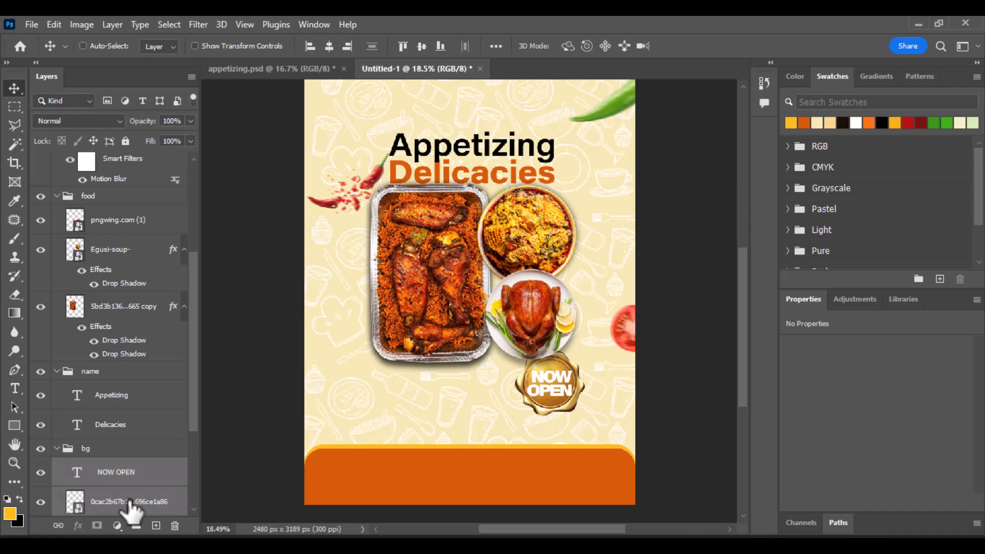
key(ctrl+bracketright)
key(ctrl+bracketright)
key(ctrl+bracketright)
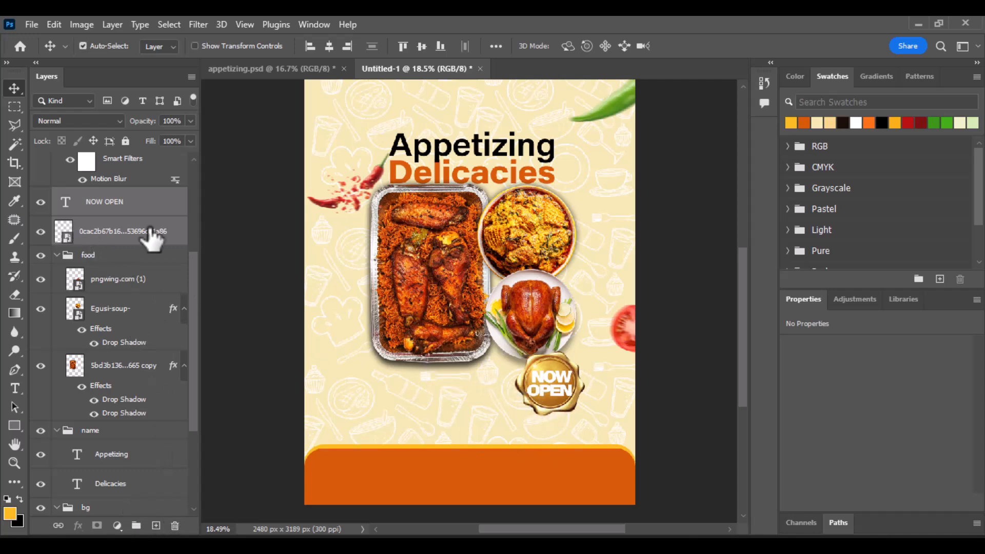
Step: Add a Gradient Overlay effect to the NOW OPEN badge image layer
click(154, 238)
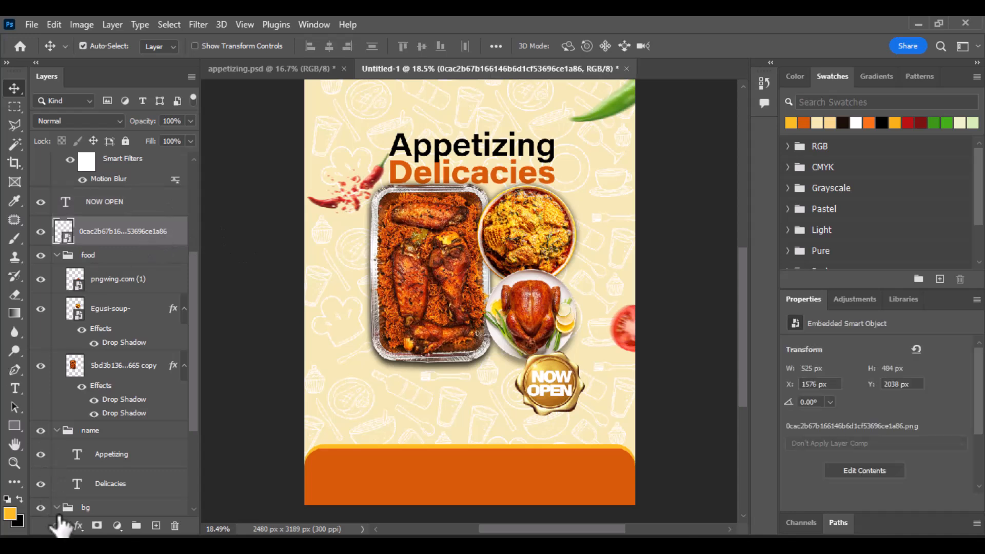
click(77, 527)
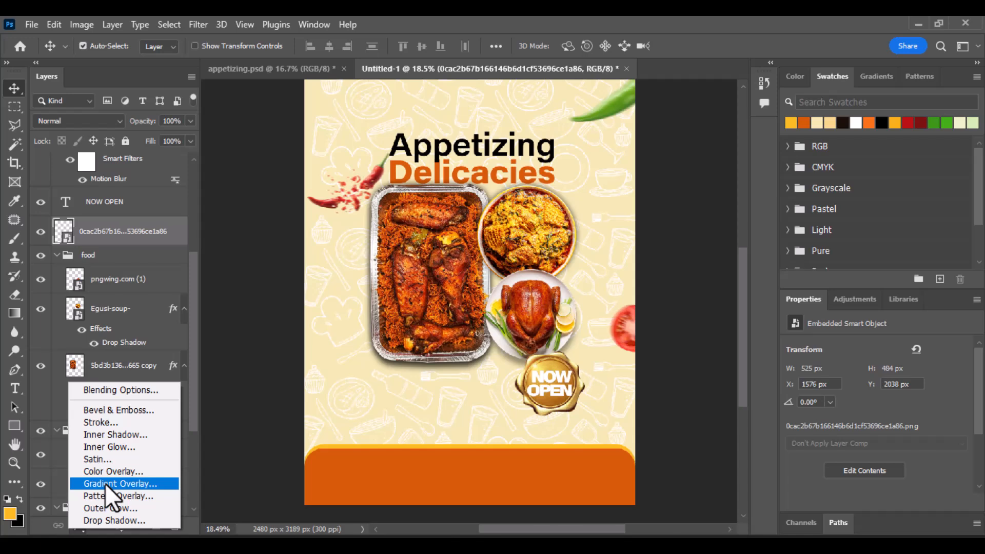
key(Escape)
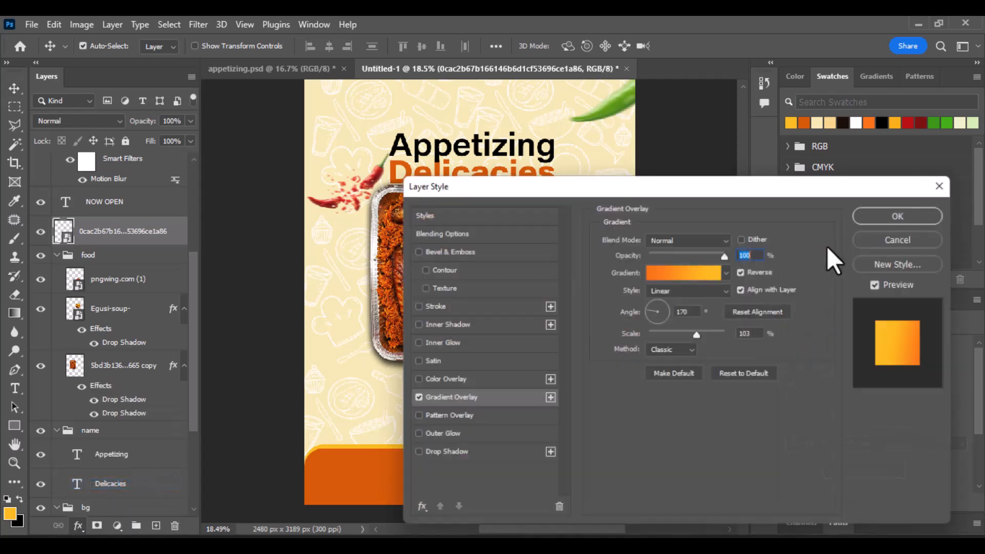
drag(750, 191, 934, 95)
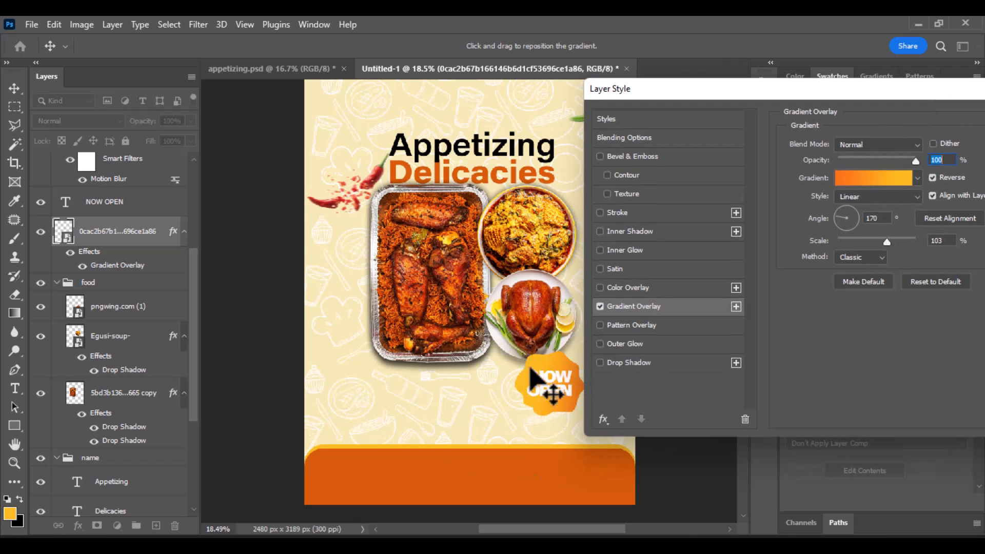
Step: Add a Stroke, an Outer Glow and a 54% Multiply Drop Shadow to the badge
click(601, 212)
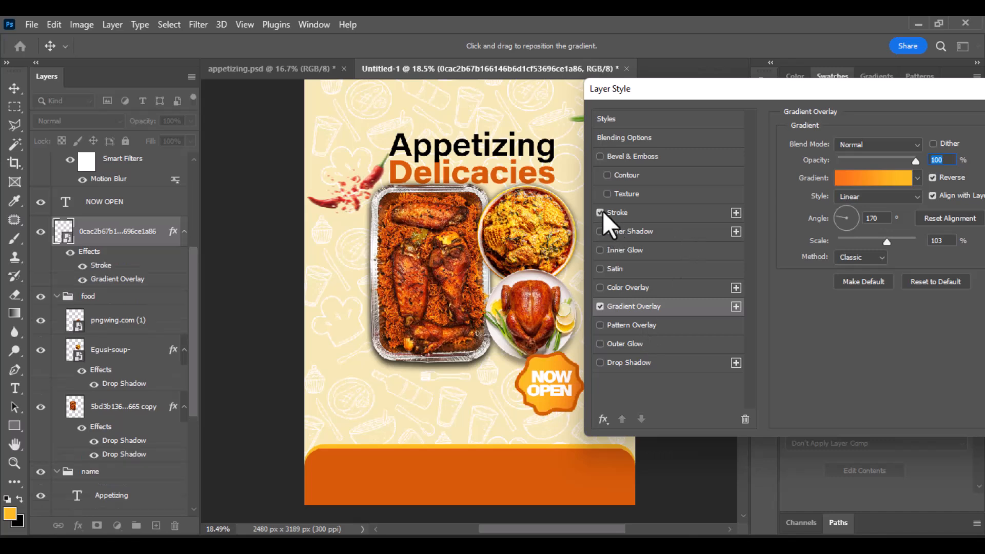
click(600, 343)
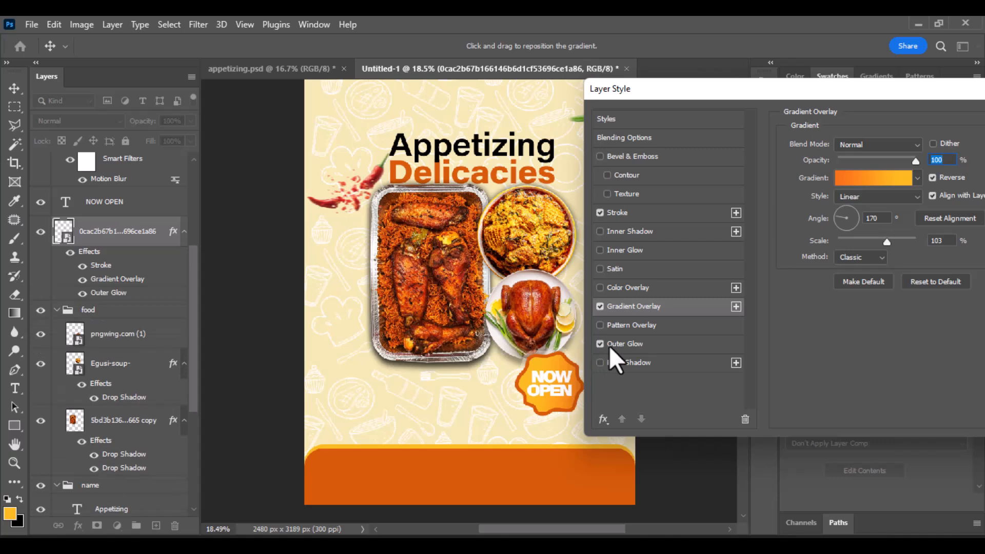
click(614, 345)
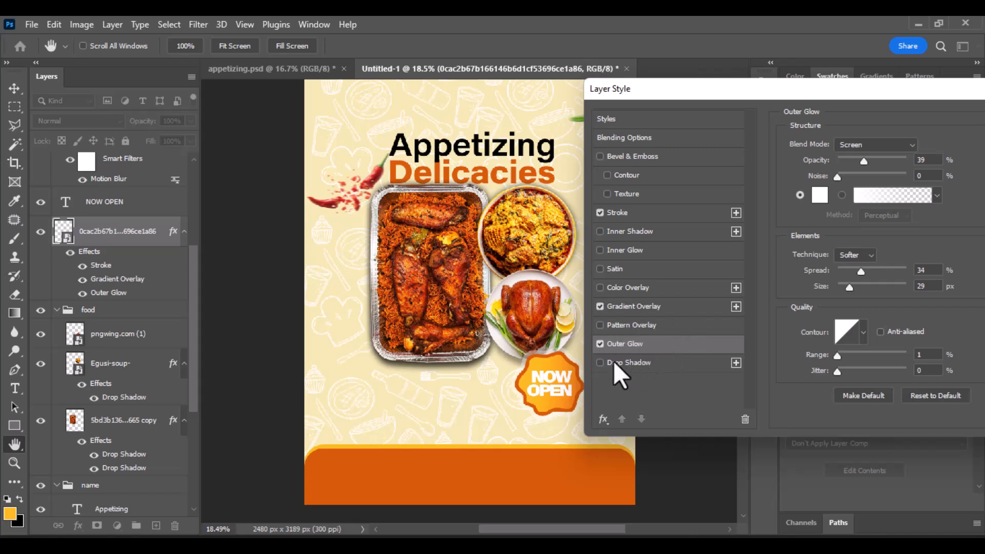
click(600, 362)
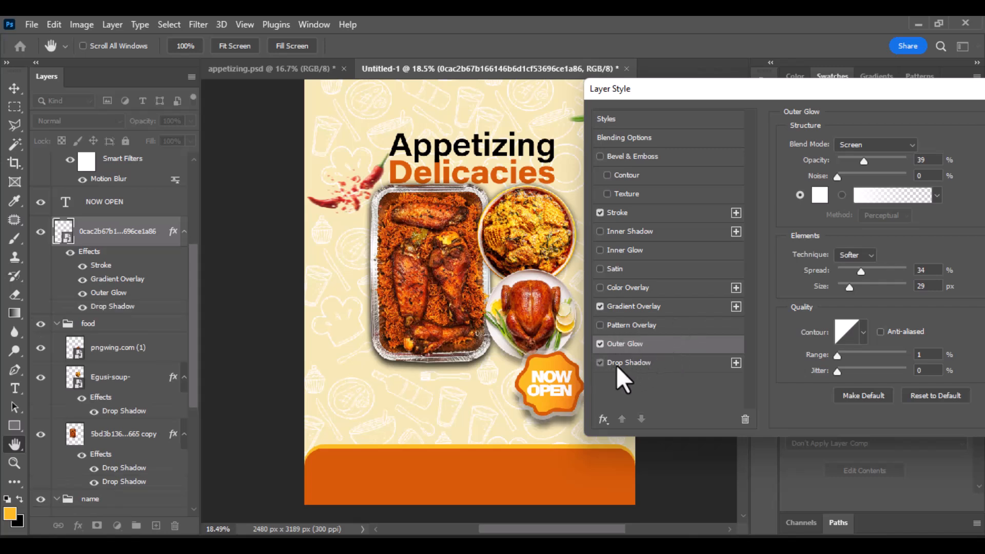
click(617, 364)
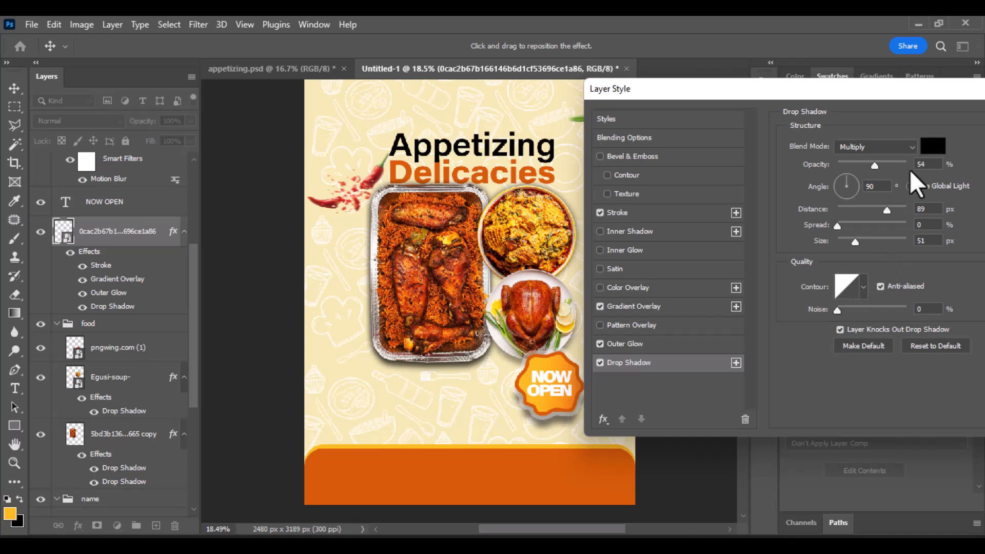
drag(910, 94, 715, 123)
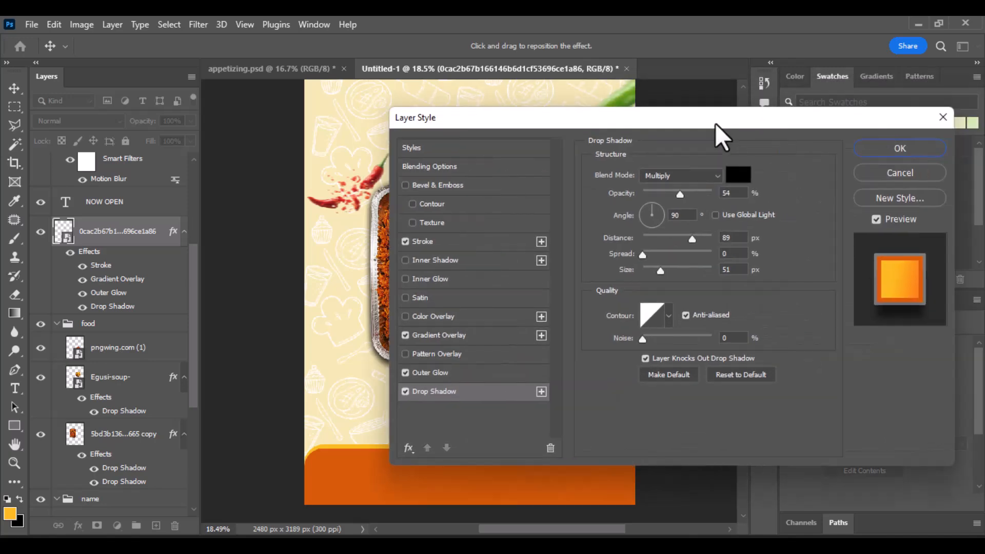
click(915, 149)
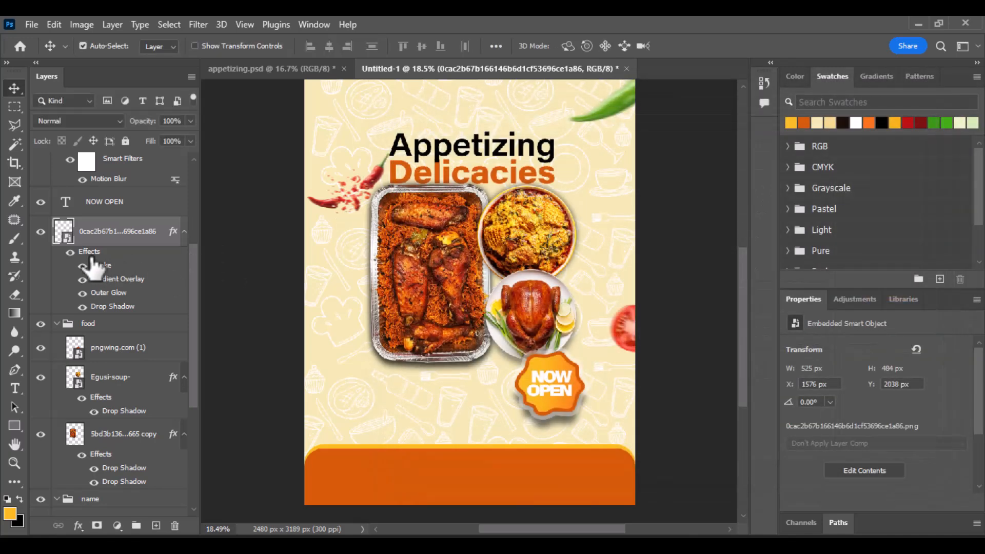
Step: Group the NOW OPEN text and badge layers into a group named nw
scroll(128, 233, up, 2)
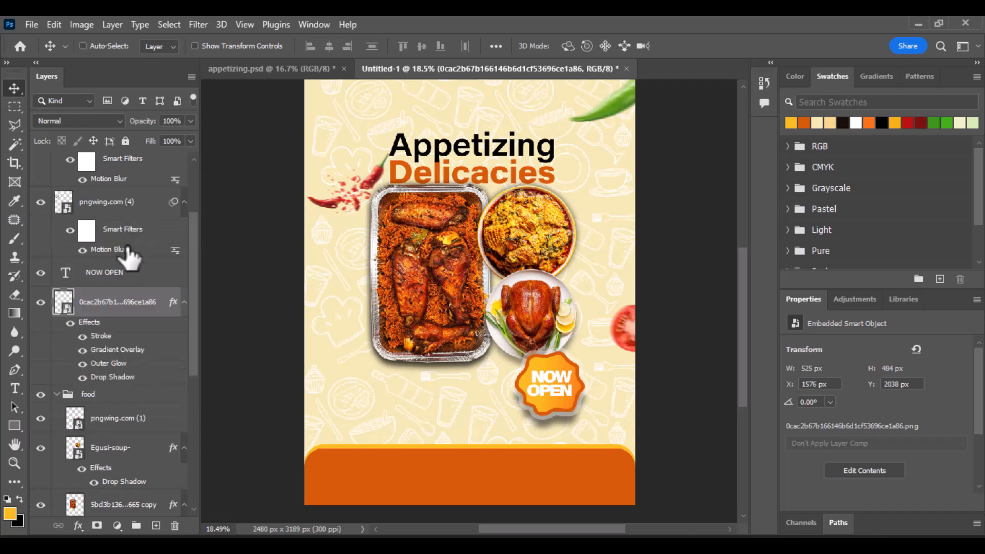
ctrl+click(117, 307)
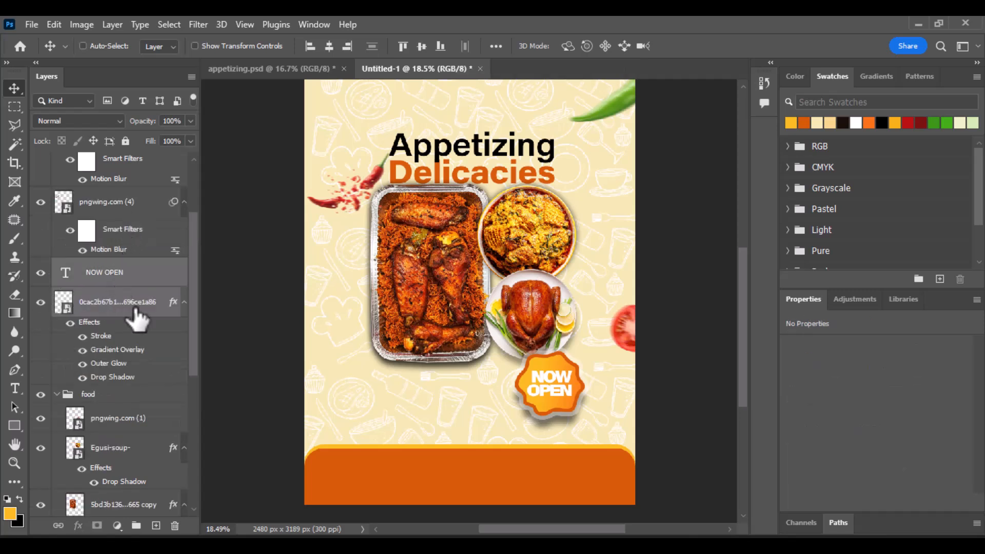
key(ctrl+g)
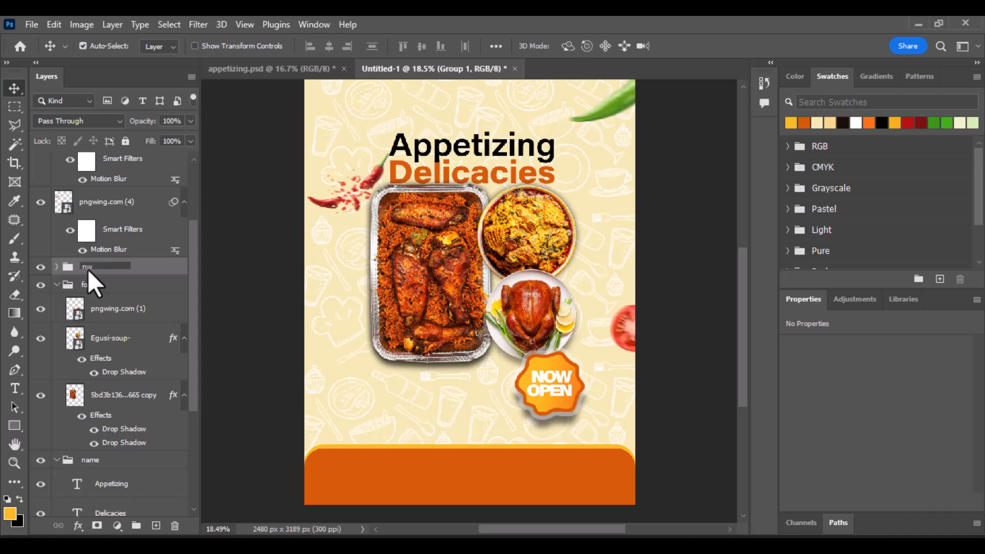
key(Return)
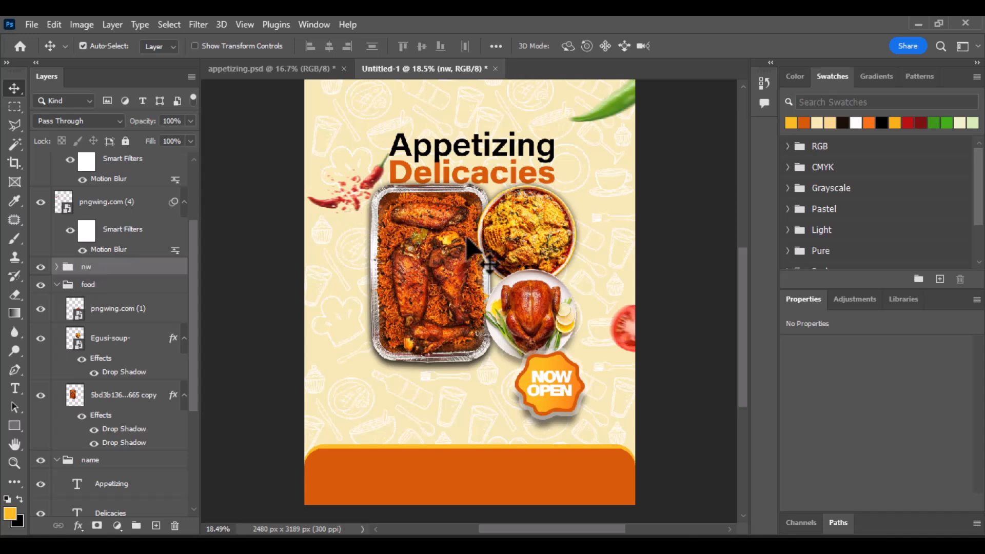
Step: Nudge the nw badge group slightly to the left
drag(489, 258, 484, 259)
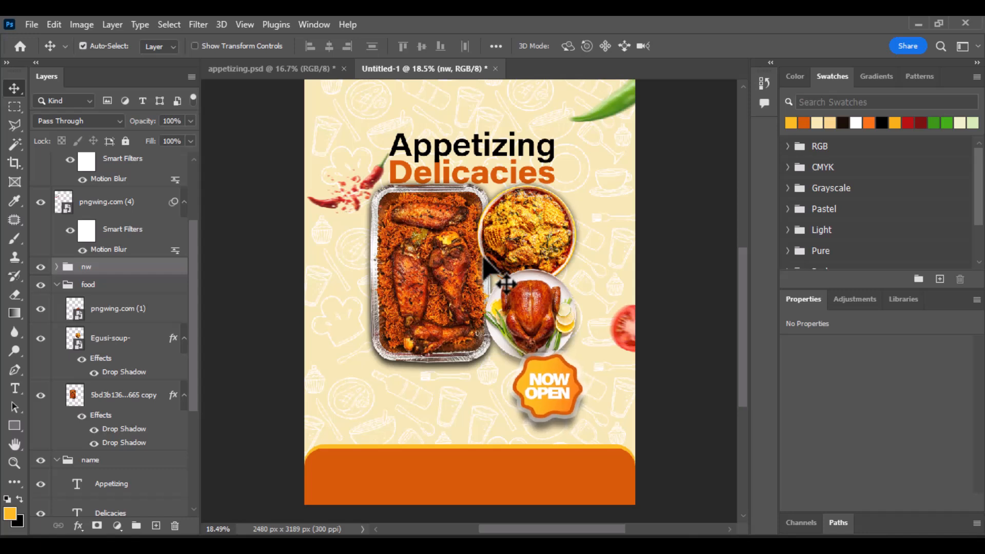
key(shift+Left)
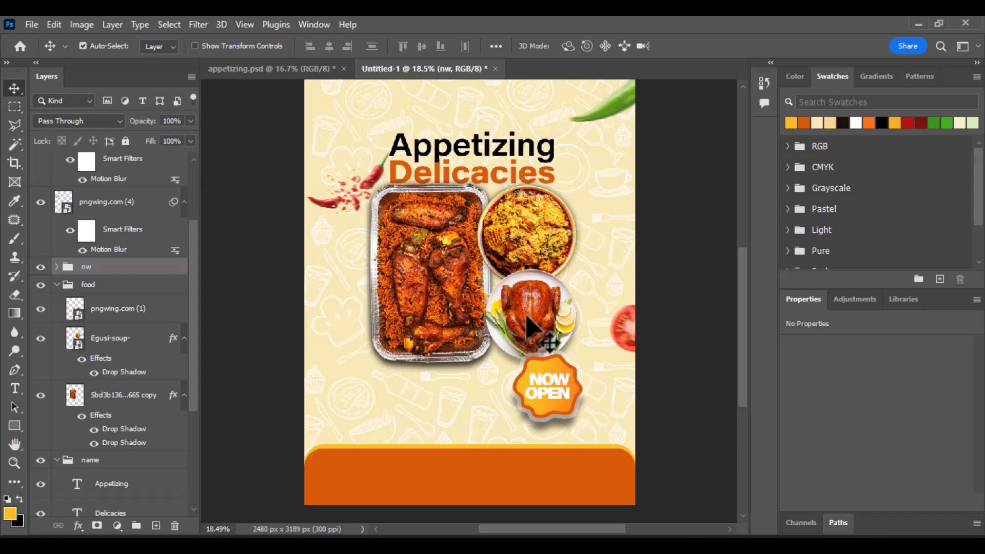
scroll(454, 249, up, 1)
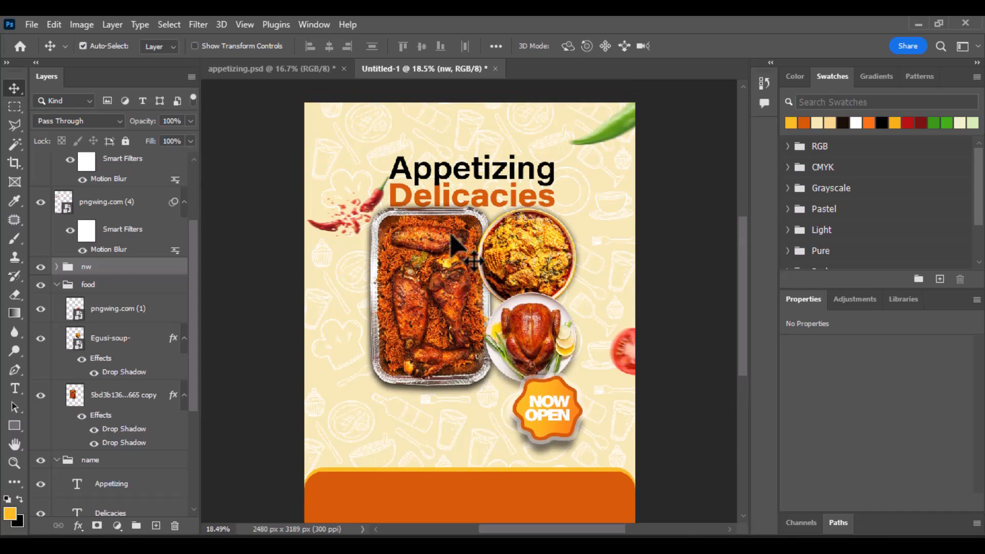
scroll(450, 234, down, 1)
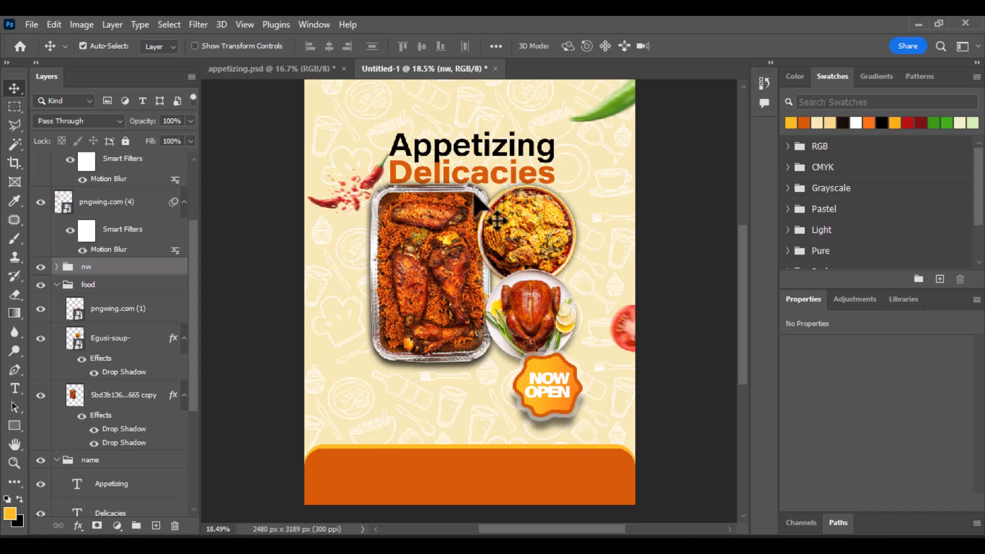
scroll(470, 206, up, 1)
scroll(472, 198, down, 1)
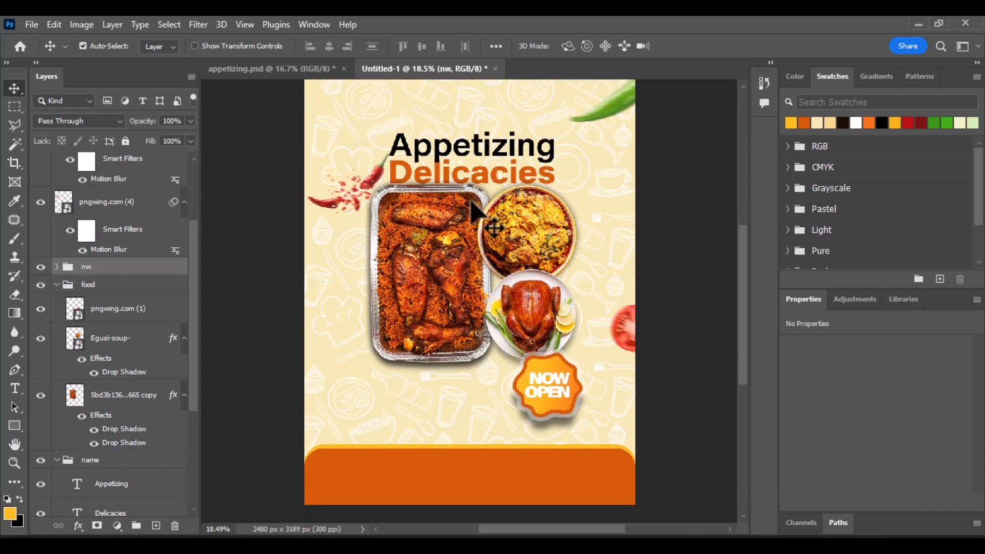
scroll(472, 204, up, 1)
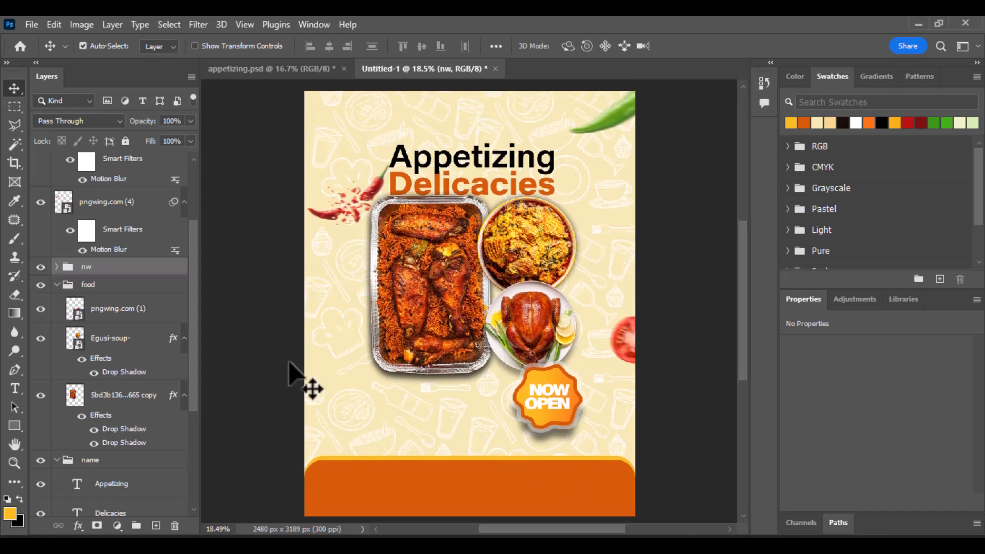
Step: Collapse the food group and target the layer above Rectangle 1 copy for the new bar
click(14, 426)
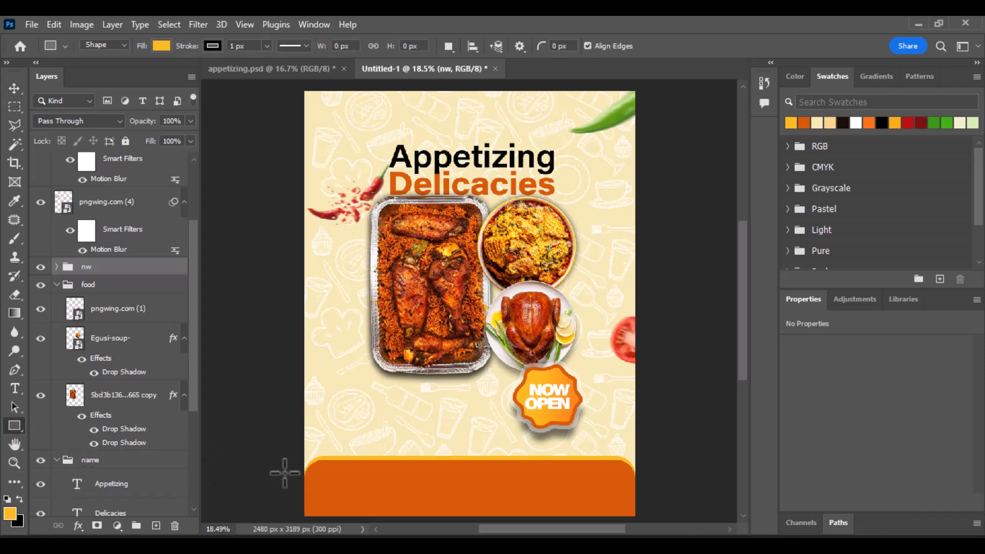
click(60, 288)
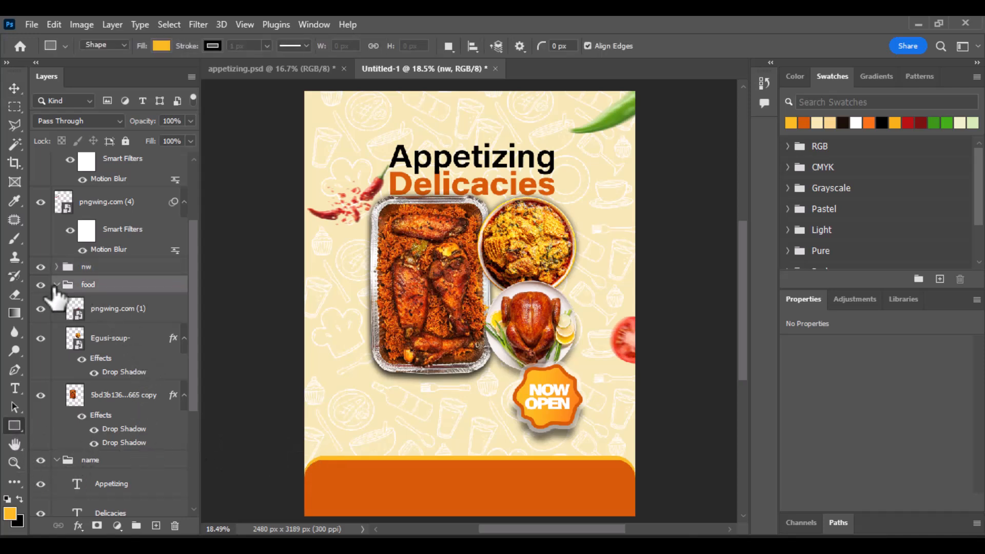
click(56, 286)
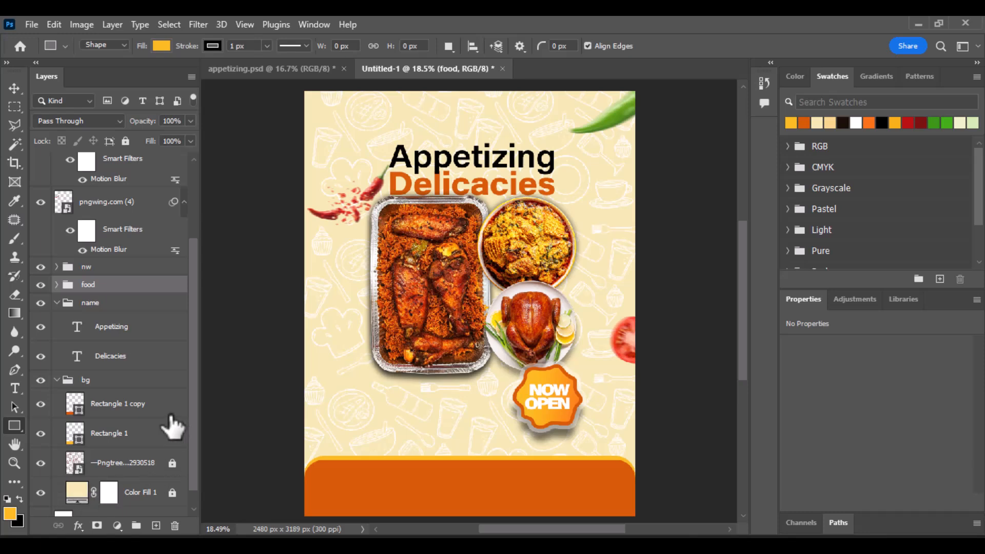
click(135, 407)
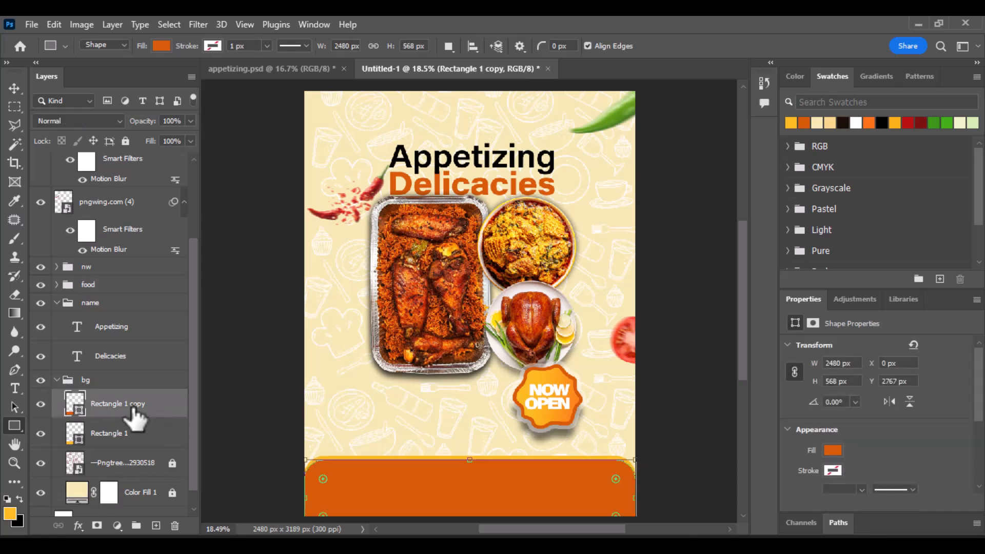
click(156, 526)
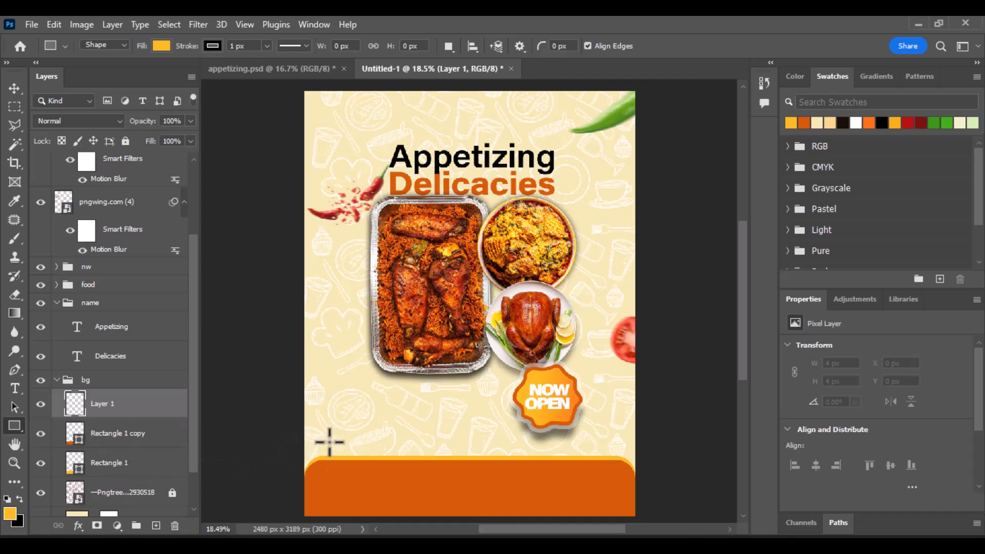
Step: Create a 2047 × 412 px bar with no stroke over the bottom orange band
drag(330, 441, 602, 496)
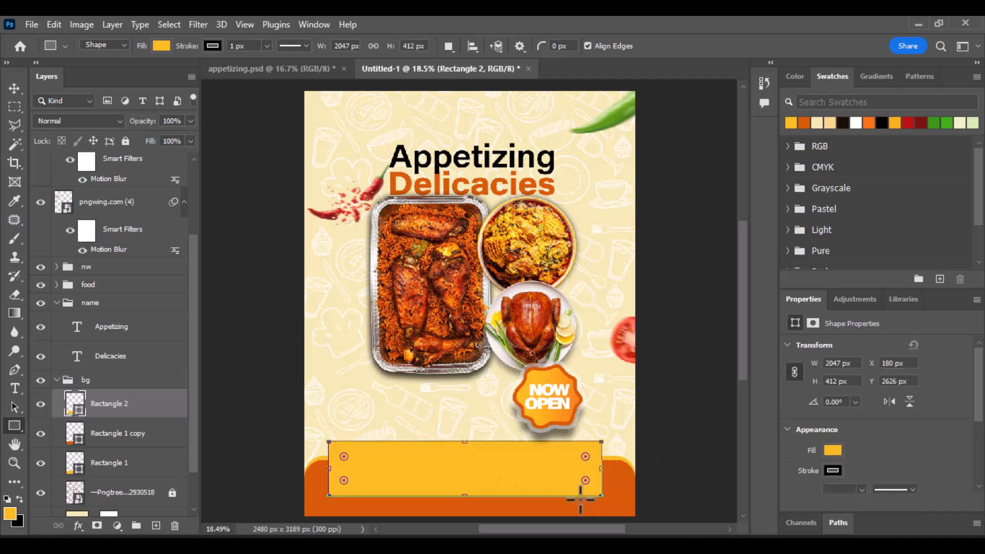
click(832, 471)
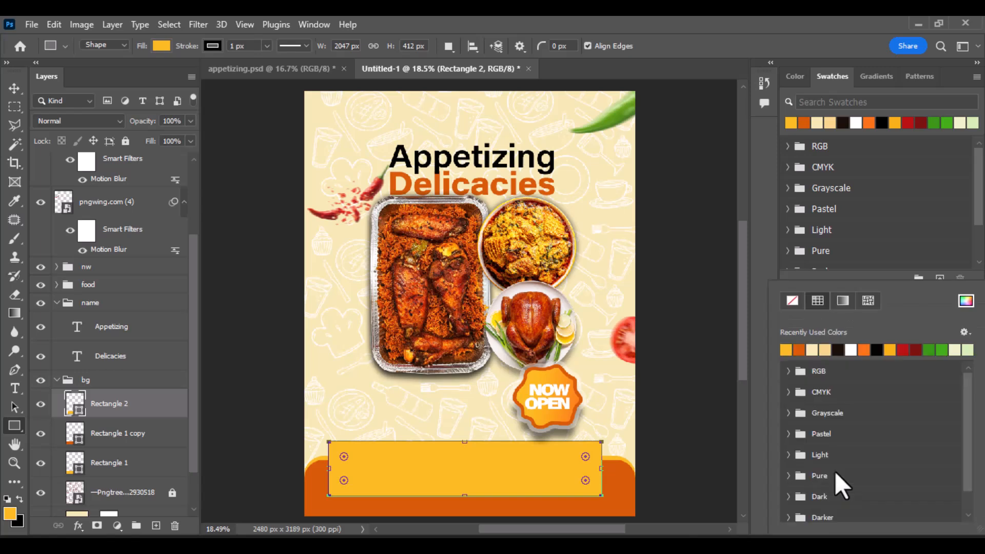
click(794, 301)
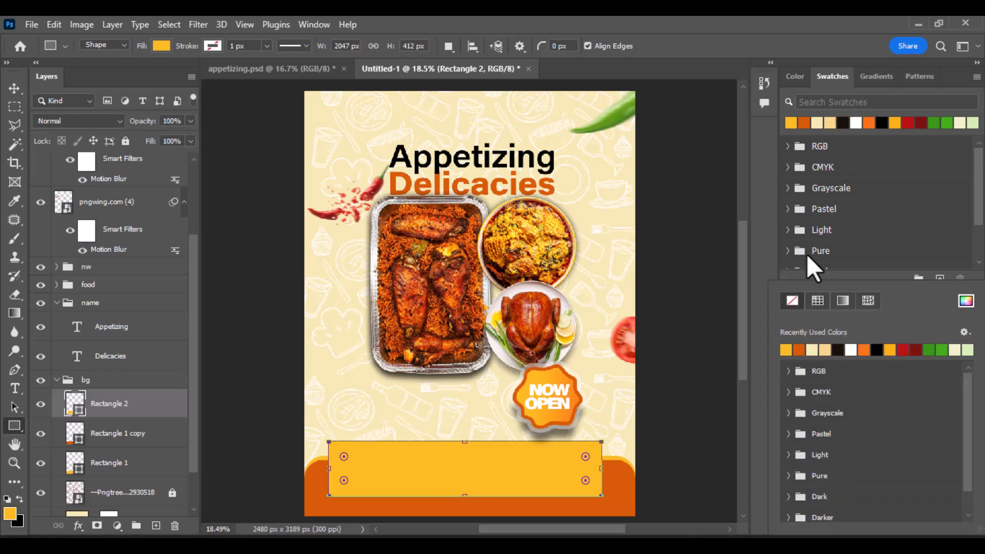
click(734, 344)
click(734, 345)
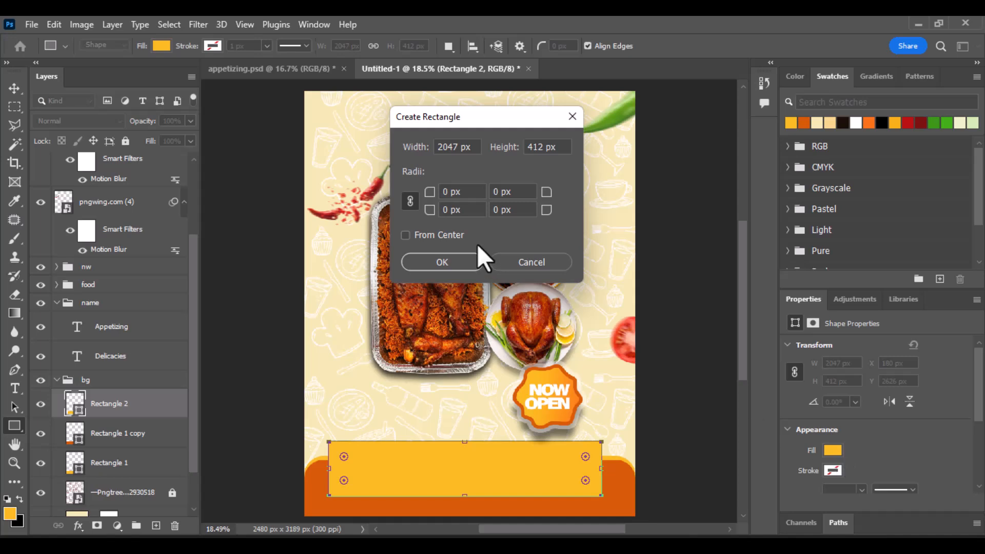
click(525, 263)
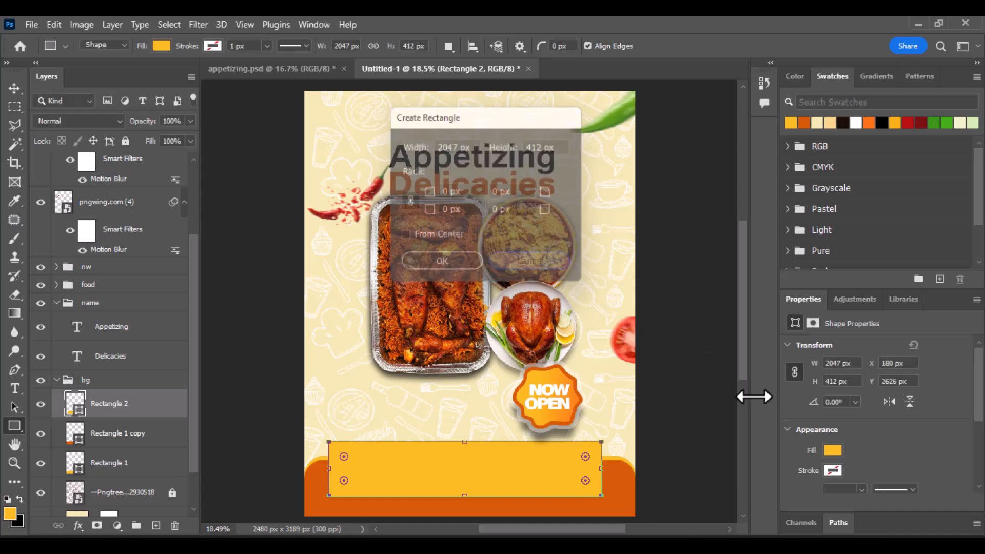
click(832, 449)
Step: Fill the bottom bar dark brown and undo an accidental small rectangle
click(843, 122)
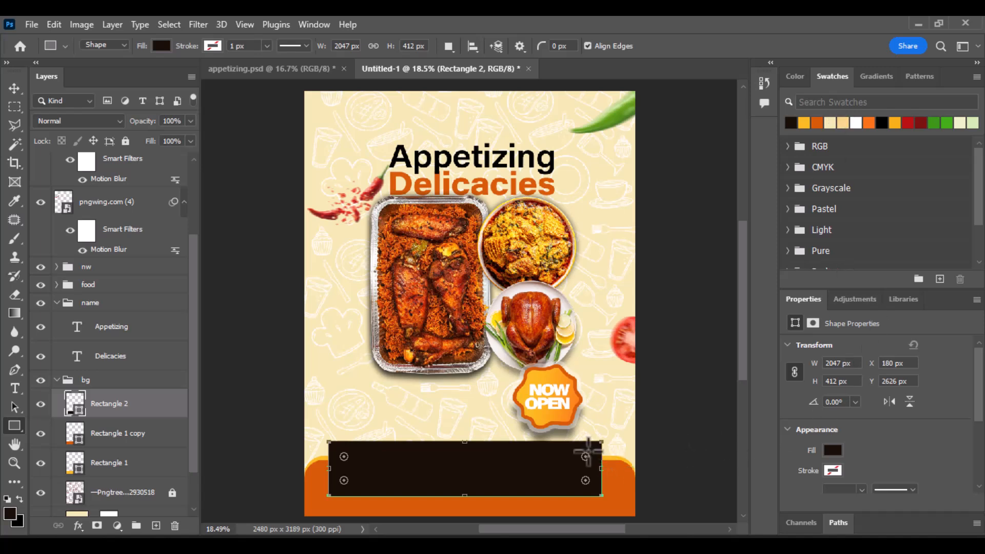
drag(587, 452, 575, 456)
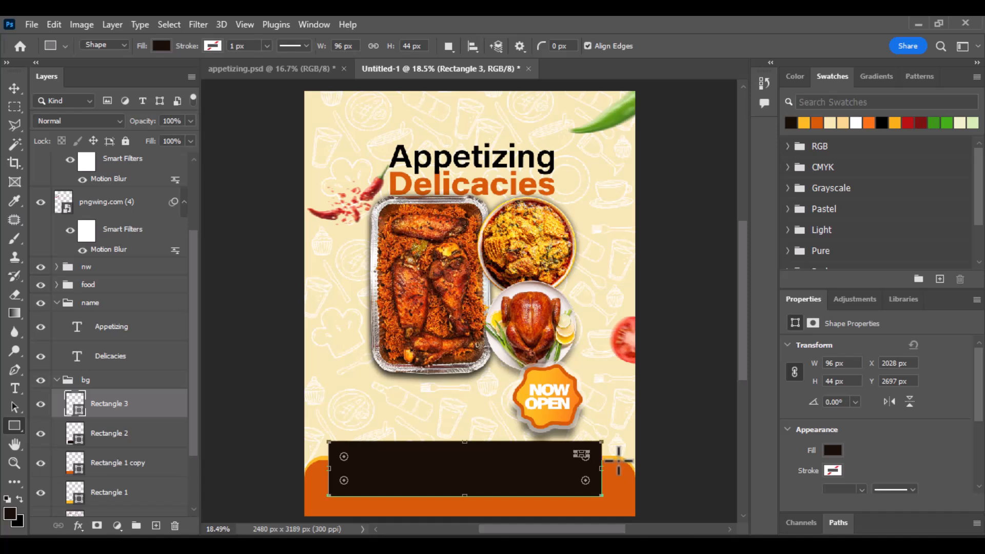
key(ctrl+z)
click(14, 88)
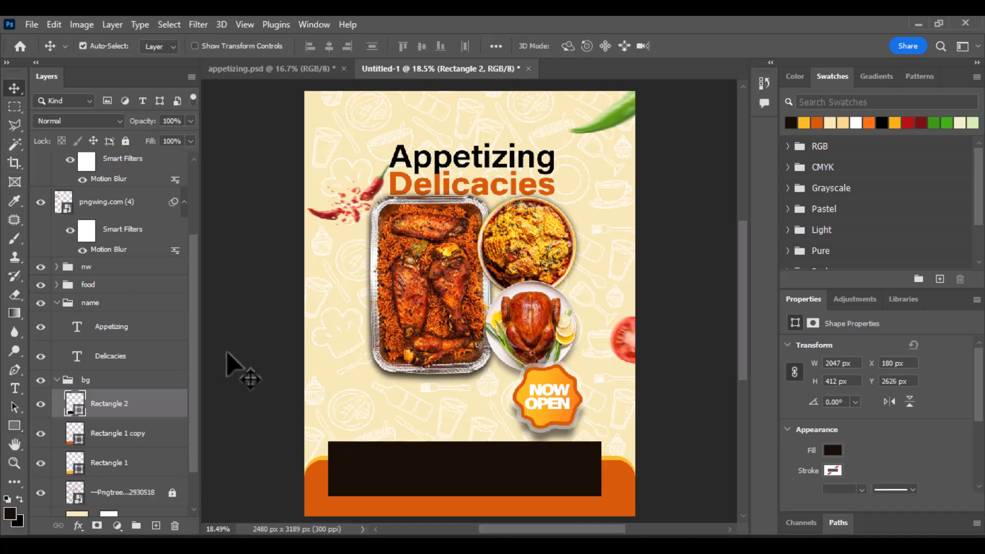
scroll(940, 425, down, 3)
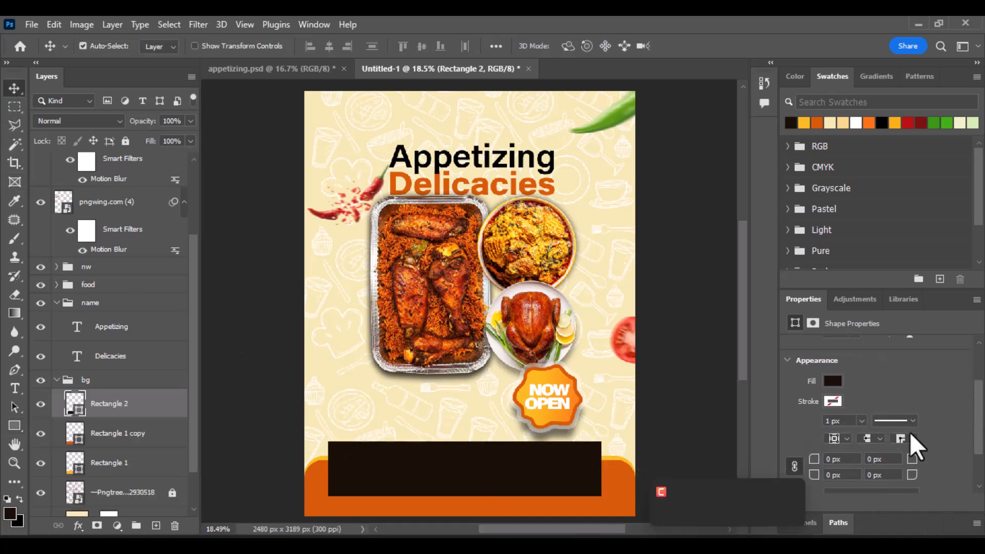
Step: Round the bar's corners to a 48 px radius
click(821, 459)
text(15)
key(Return)
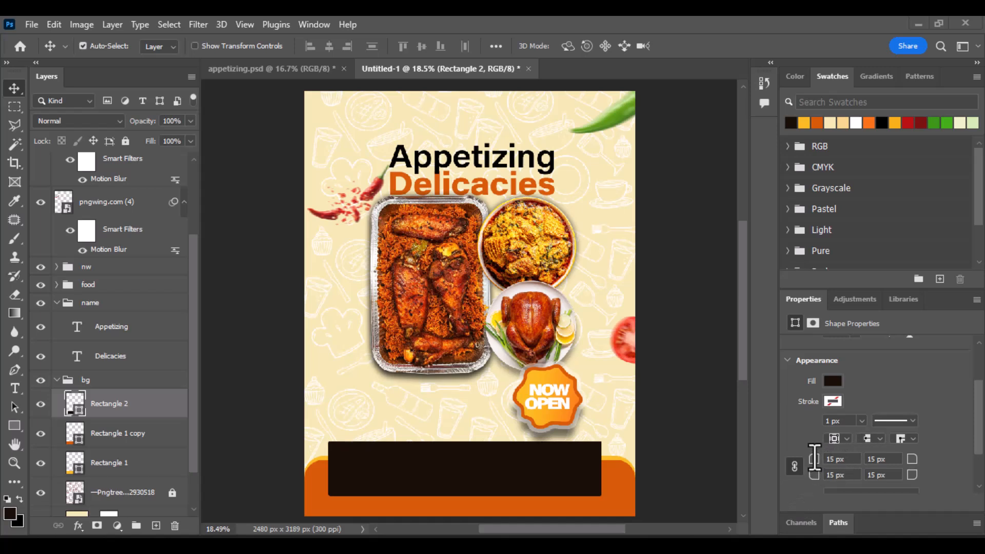
drag(814, 459, 822, 462)
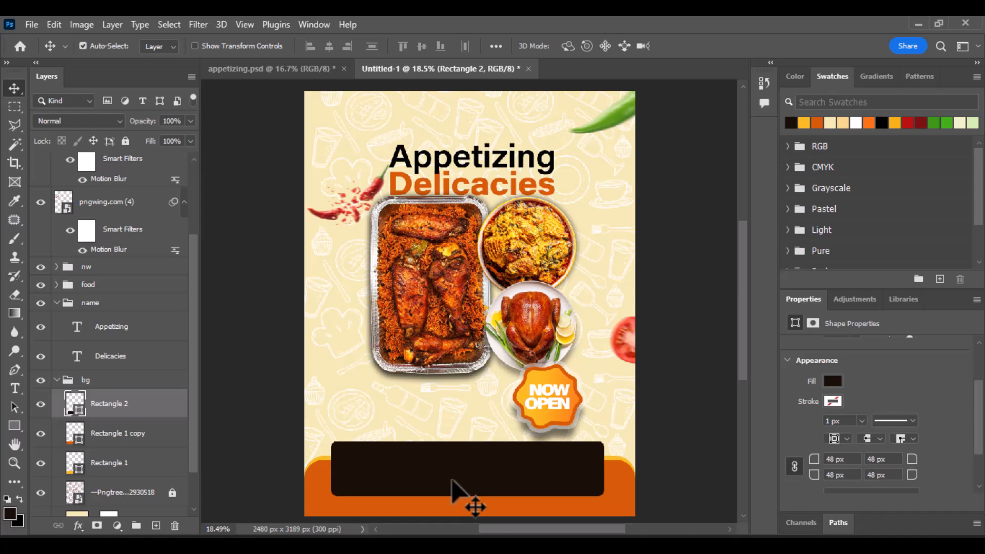
Step: Centre the dark brown bar horizontally with Rectangle 1 copy
shift+click(146, 437)
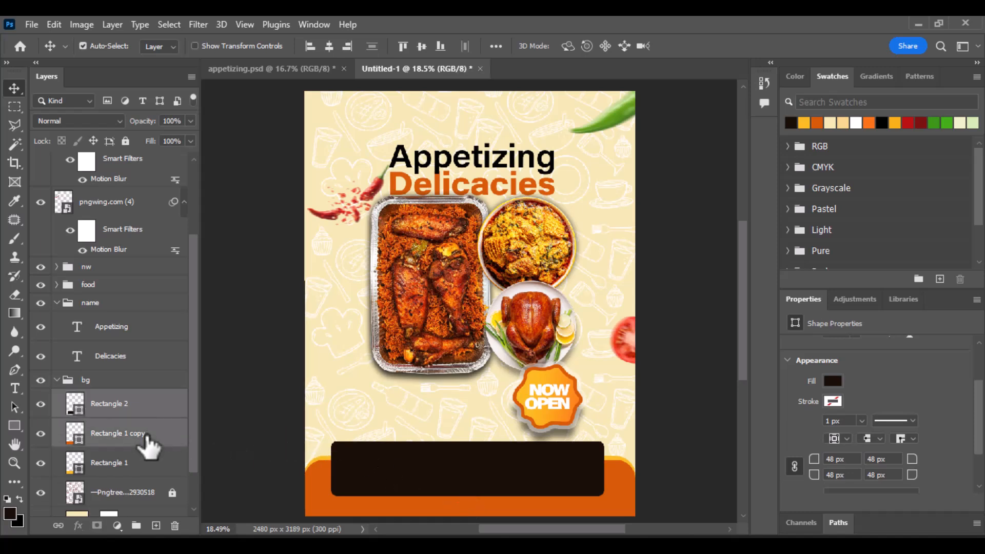
click(330, 47)
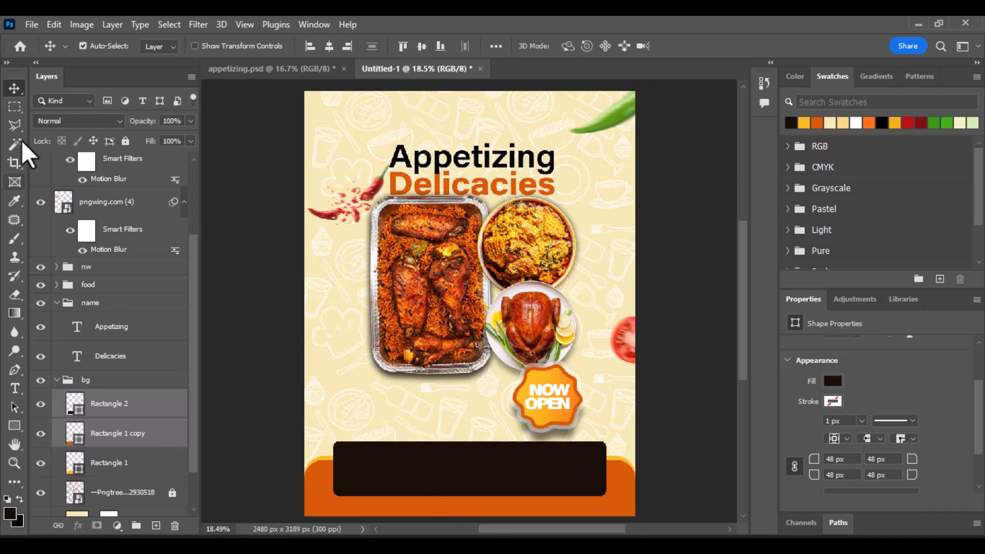
click(334, 355)
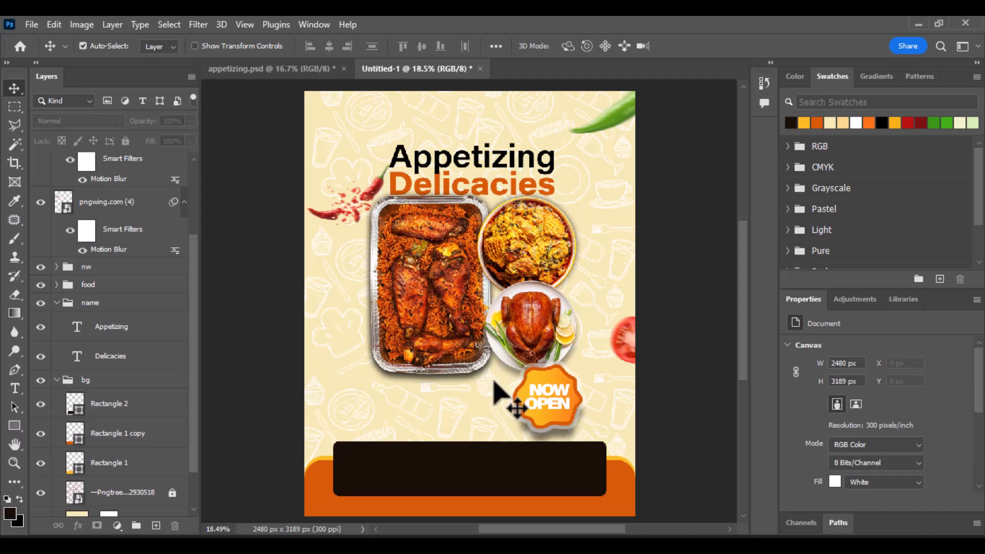
scroll(495, 385, down, 1)
scroll(407, 290, up, 1)
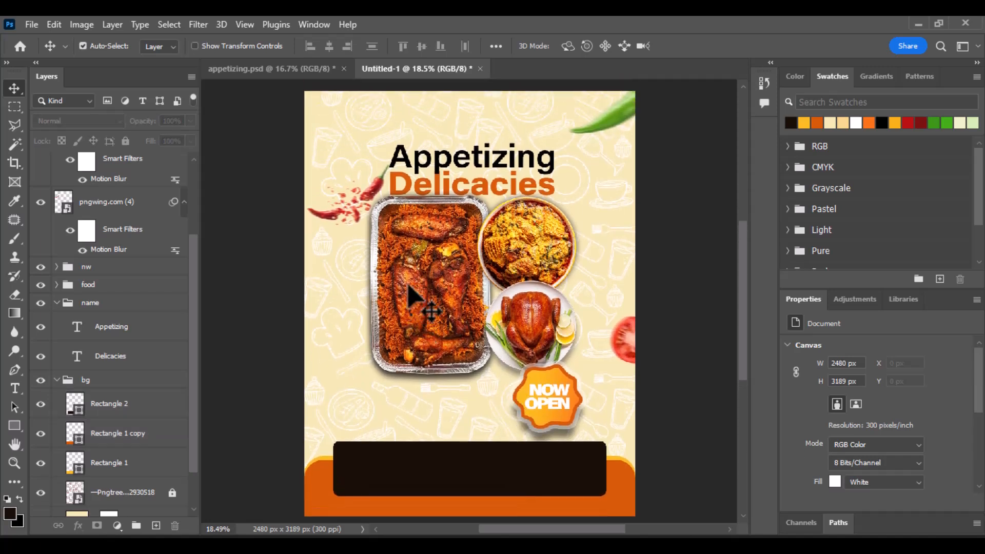
Step: Copy the contact group from appetizing.psd into the flyer and place it on the dark brown bar
click(316, 72)
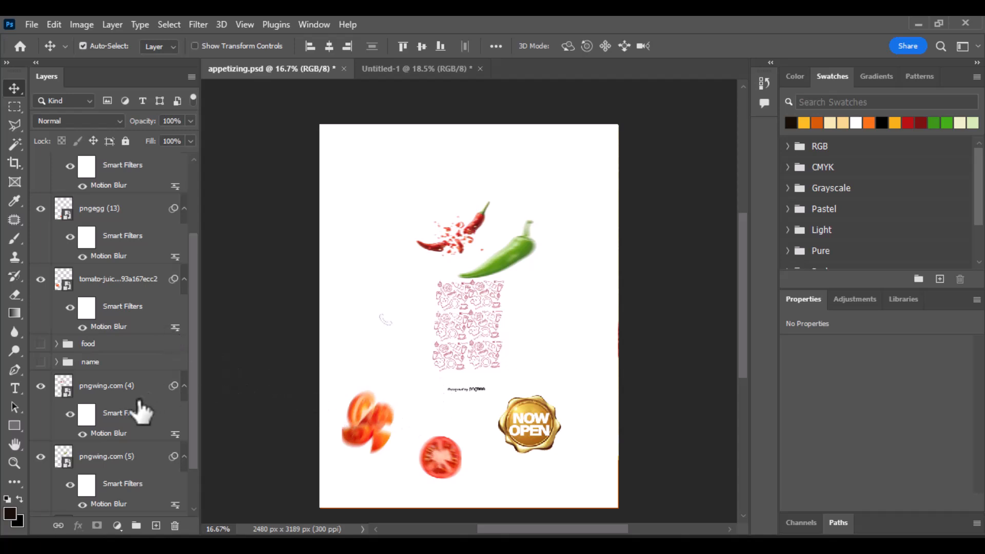
scroll(136, 469, down, 2)
scroll(126, 465, up, 6)
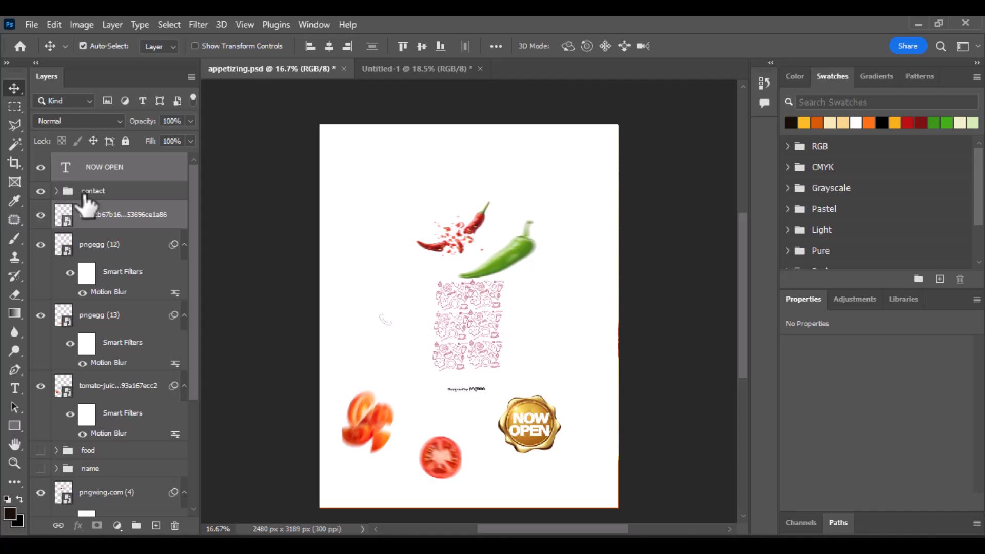
drag(83, 195, 405, 462)
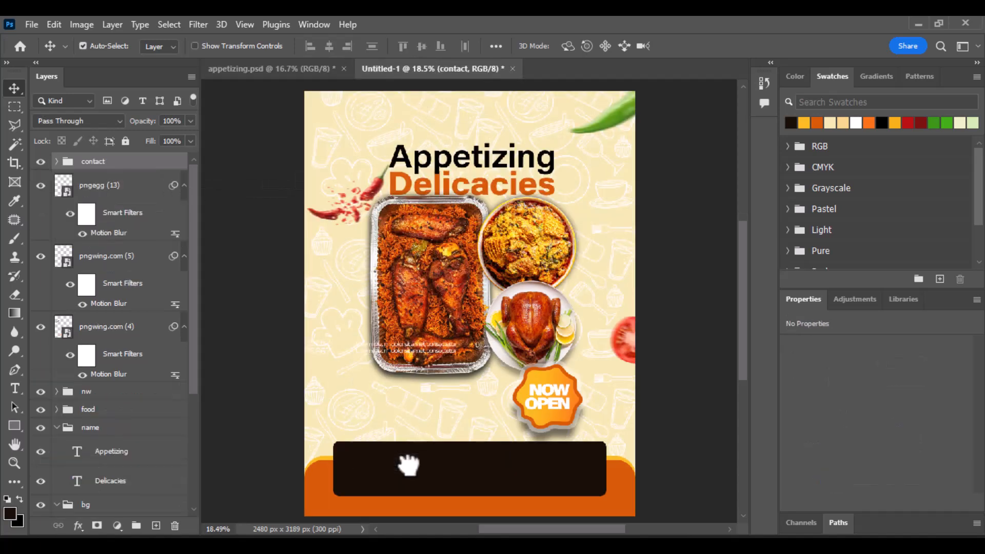
key(ctrl+t)
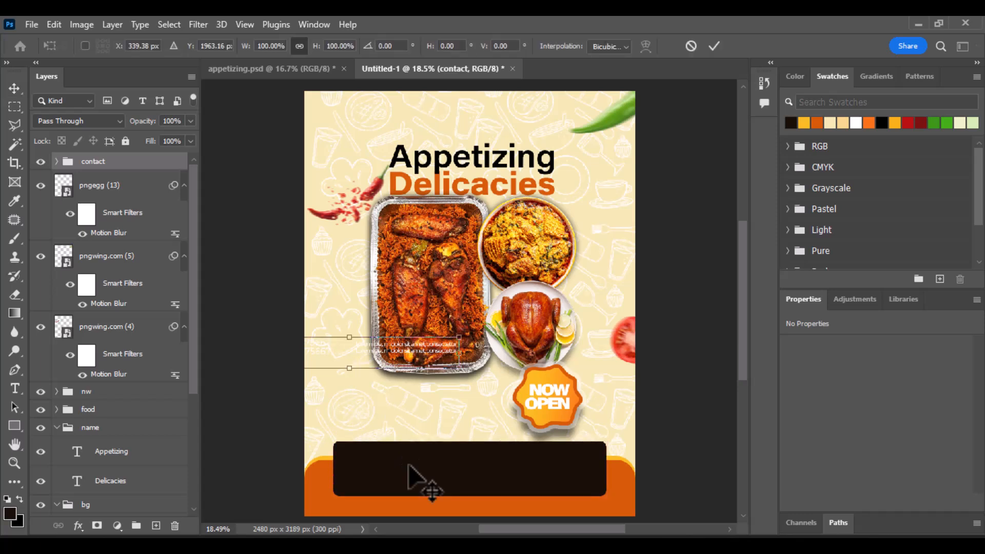
drag(405, 356, 519, 476)
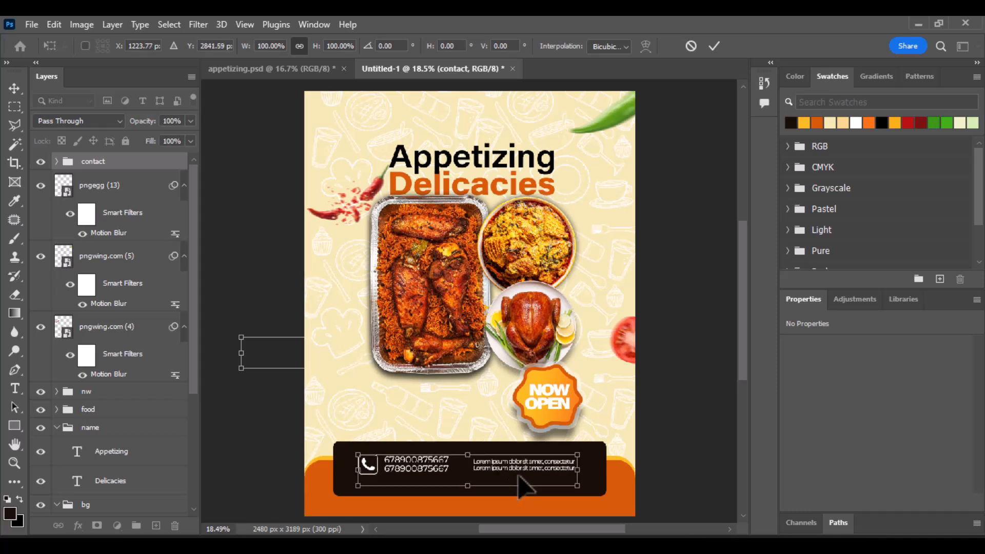
click(715, 46)
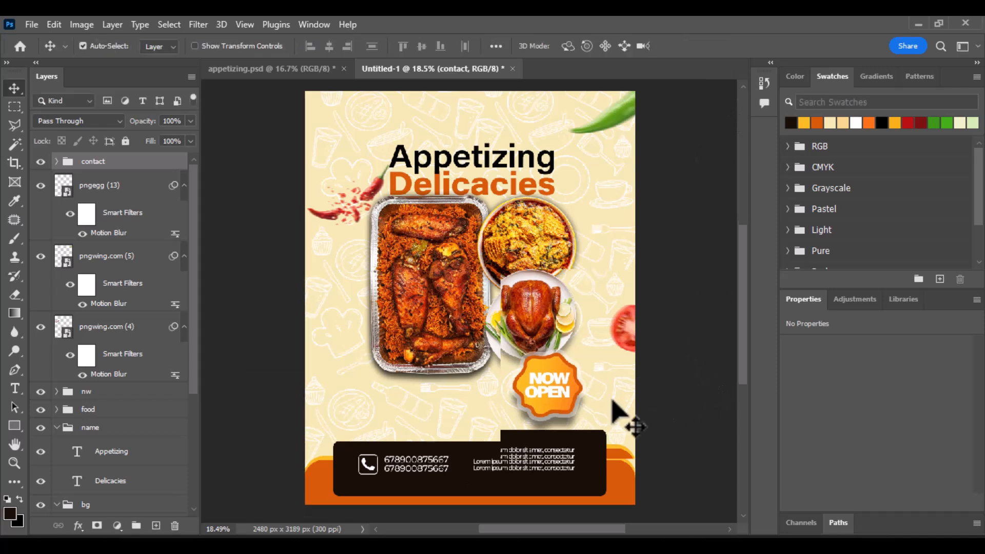
Step: Nudge the contact details down and drag a copy of a Lorem line below the tray
scroll(538, 421, down, 1)
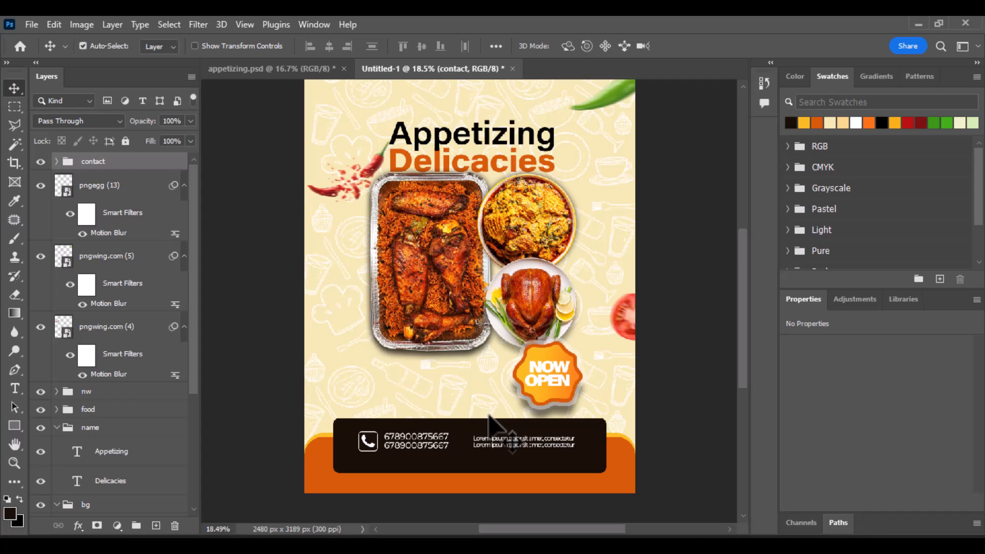
key(shift+Down)
key(shift+Down)
key(shift+Down)
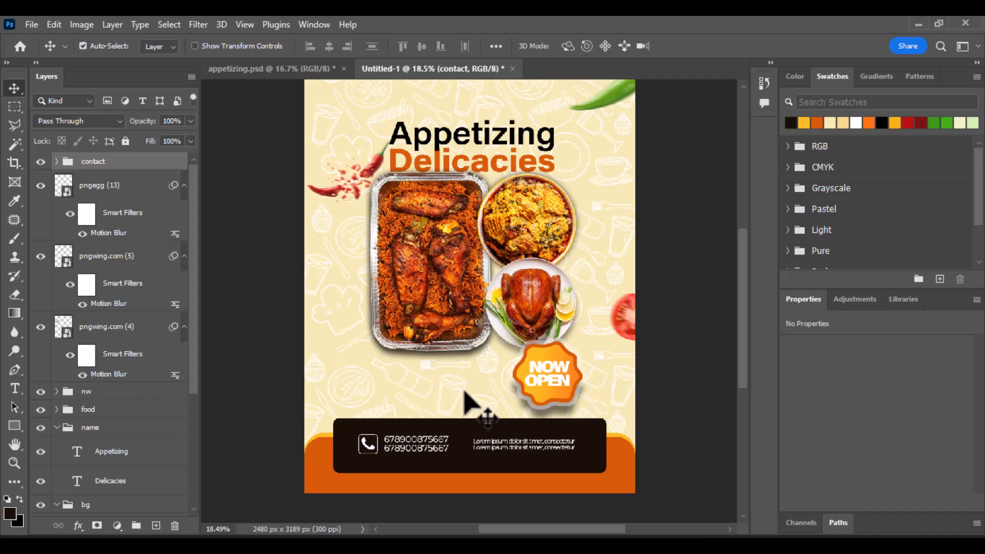
click(555, 451)
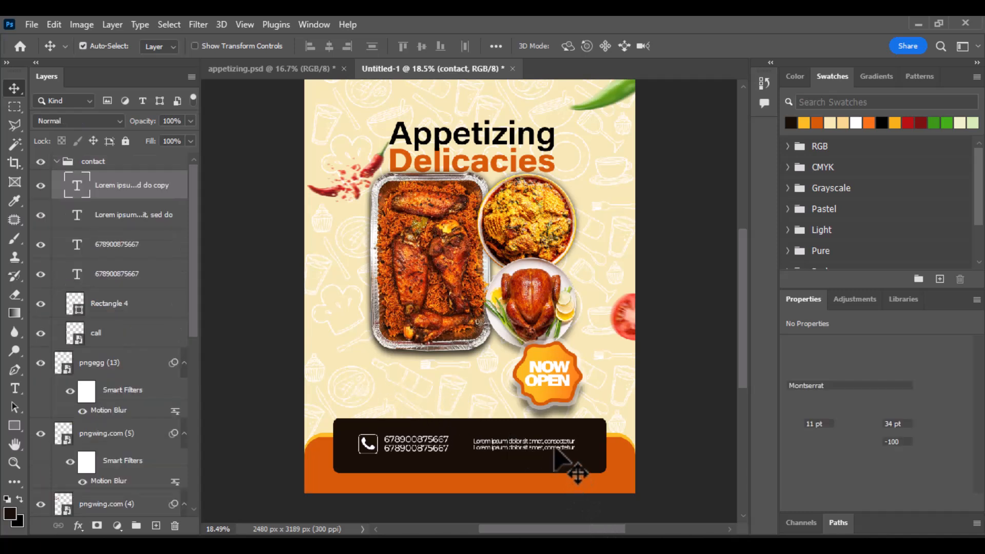
drag(555, 452, 451, 391)
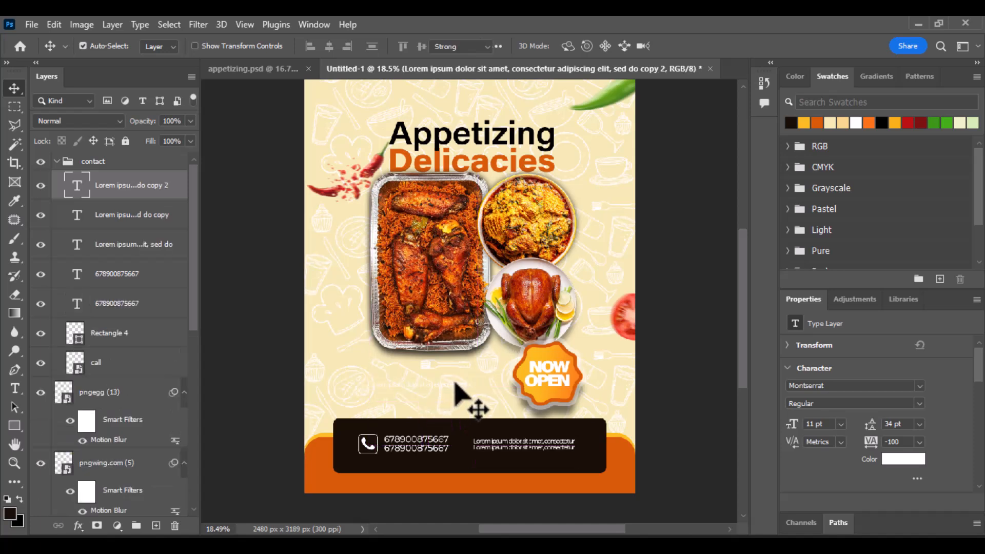
Step: Make the copied 'Lorem ipsum dolor sit' line dark brown at 21 pt
double_click(391, 385)
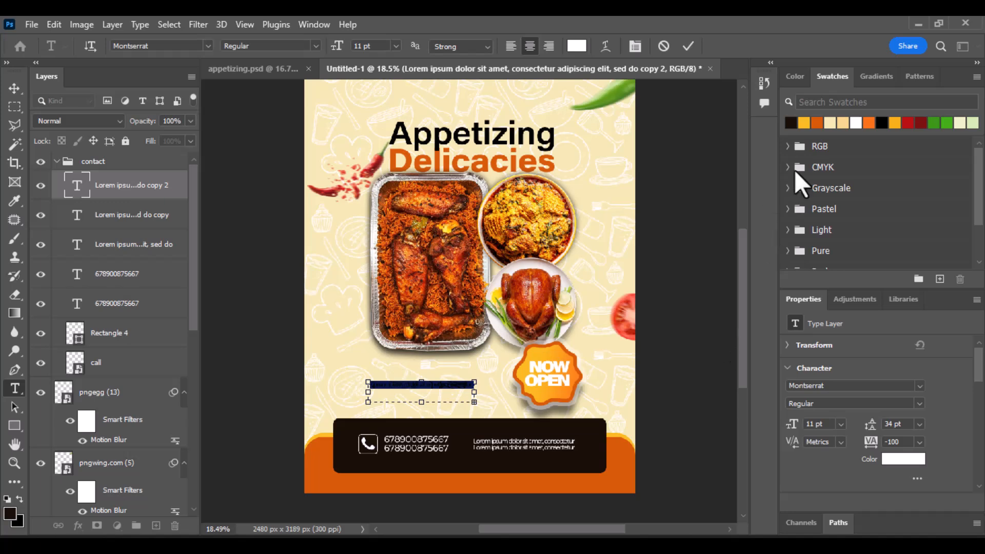
click(790, 122)
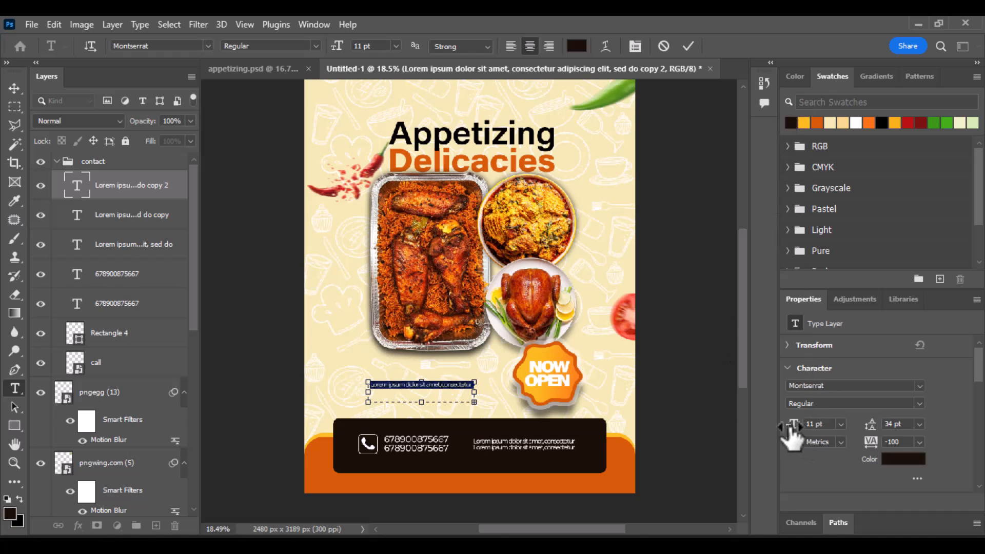
drag(793, 425, 796, 431)
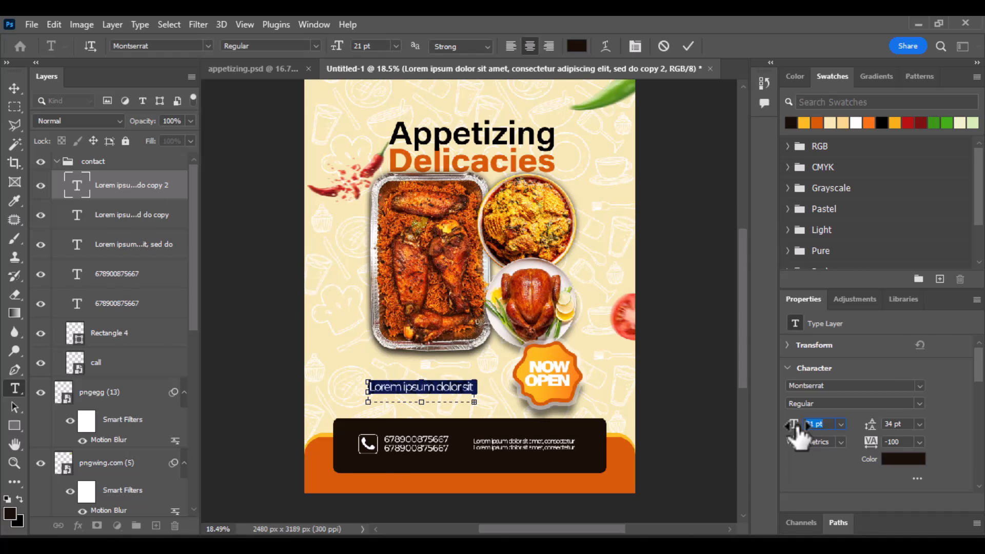
click(681, 49)
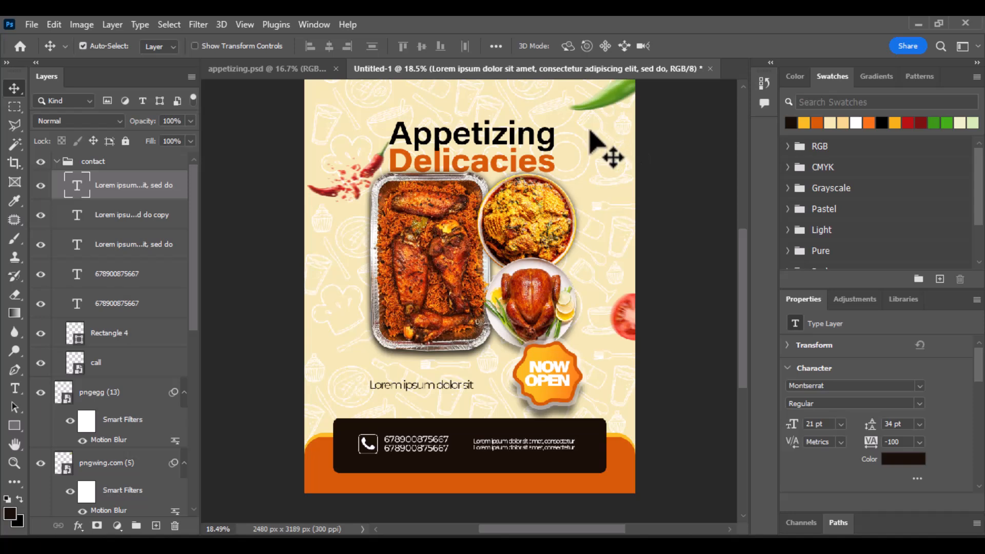
Step: Move the red chili up to the food tray's top-left corner beside the title
scroll(396, 106, up, 1)
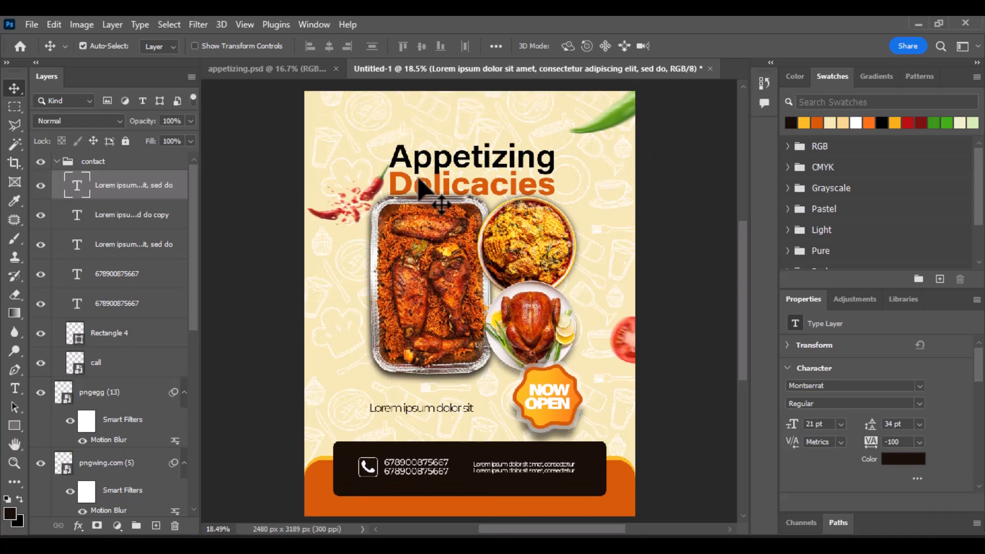
scroll(419, 179, down, 1)
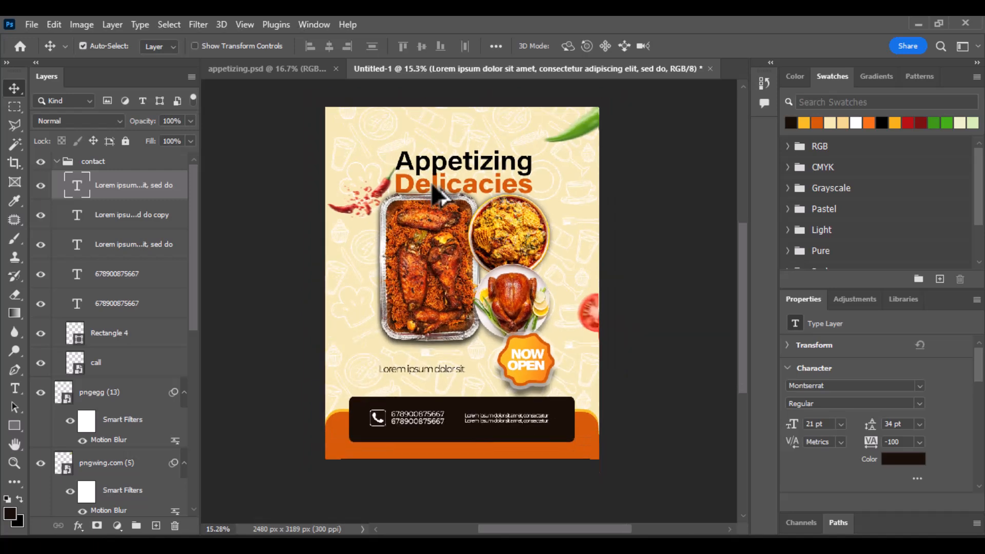
scroll(410, 195, up, 2)
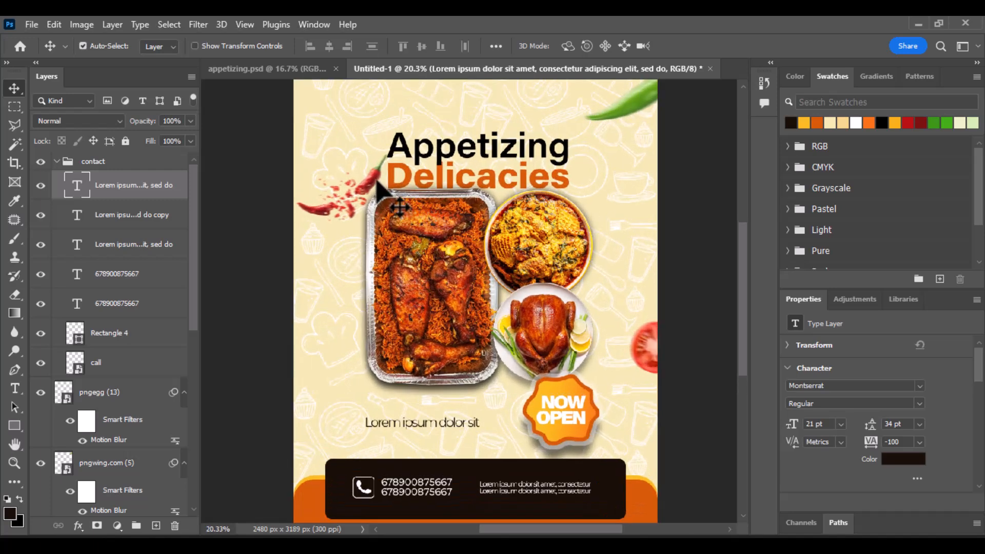
drag(377, 190, 388, 138)
scroll(384, 131, up, 1)
scroll(382, 134, down, 3)
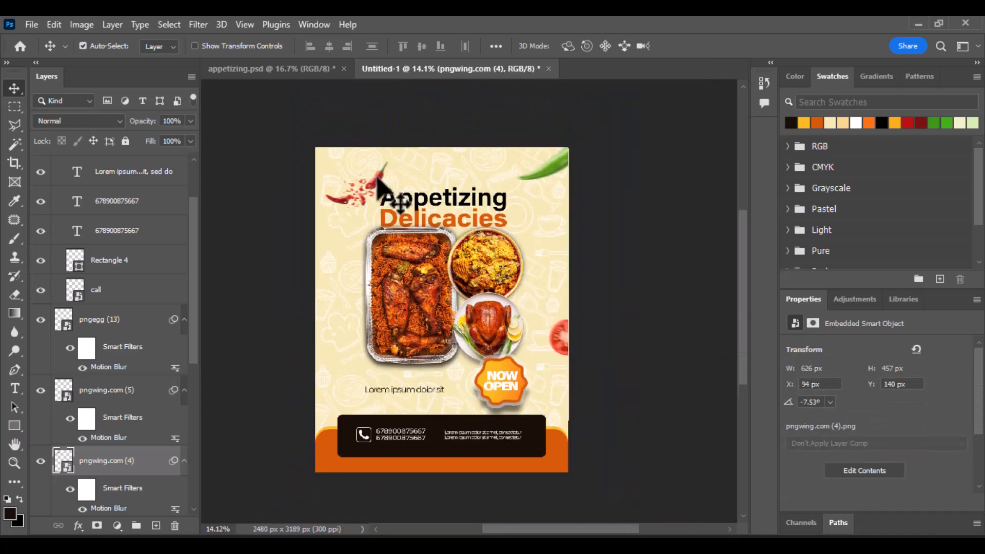
drag(377, 178, 379, 239)
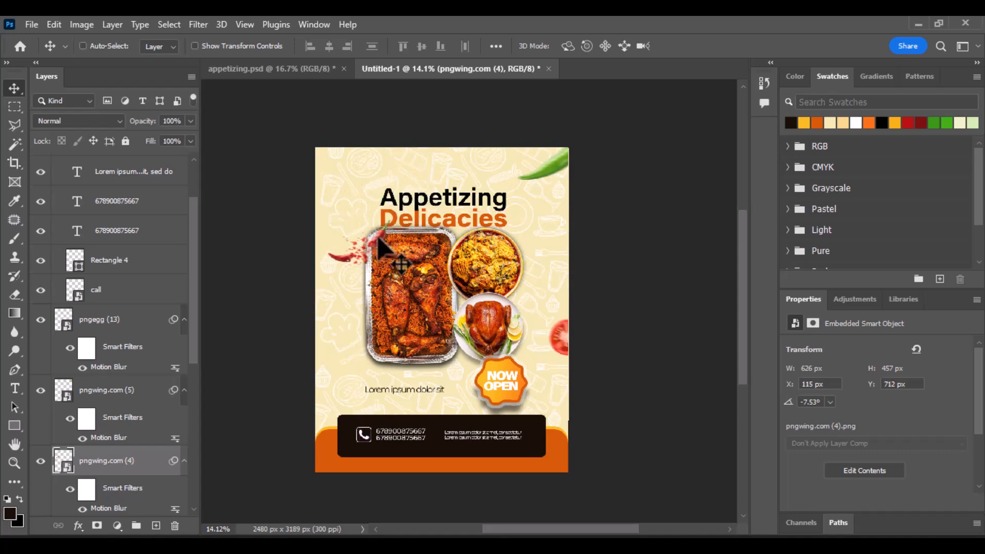
Step: Scale the chili down to about 423×305 px next to the tray
key(ctrl+t)
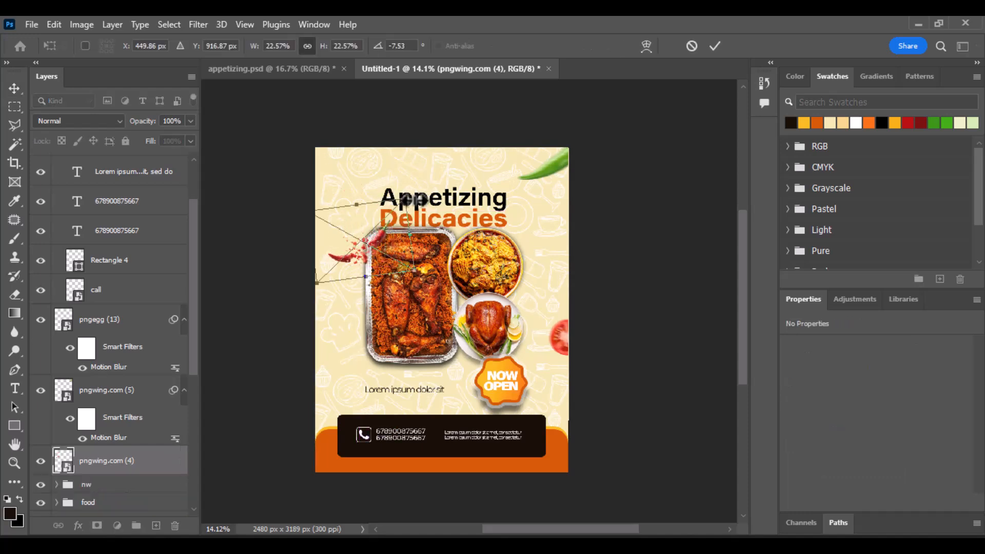
drag(405, 201, 379, 234)
key(Return)
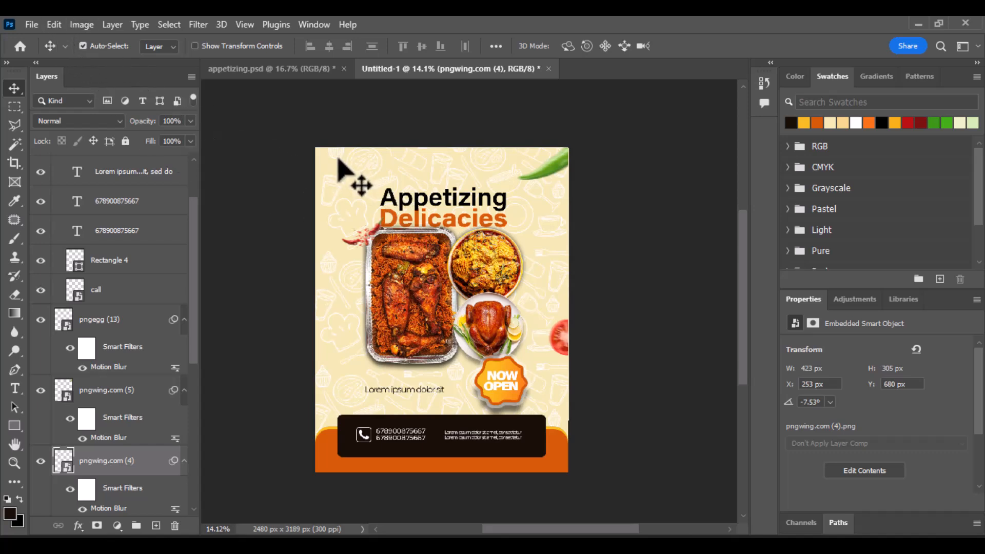
click(33, 22)
Step: Place the pngegg (12) leaves image, scaled and positioned around the Appetizing Delicacies title
click(108, 309)
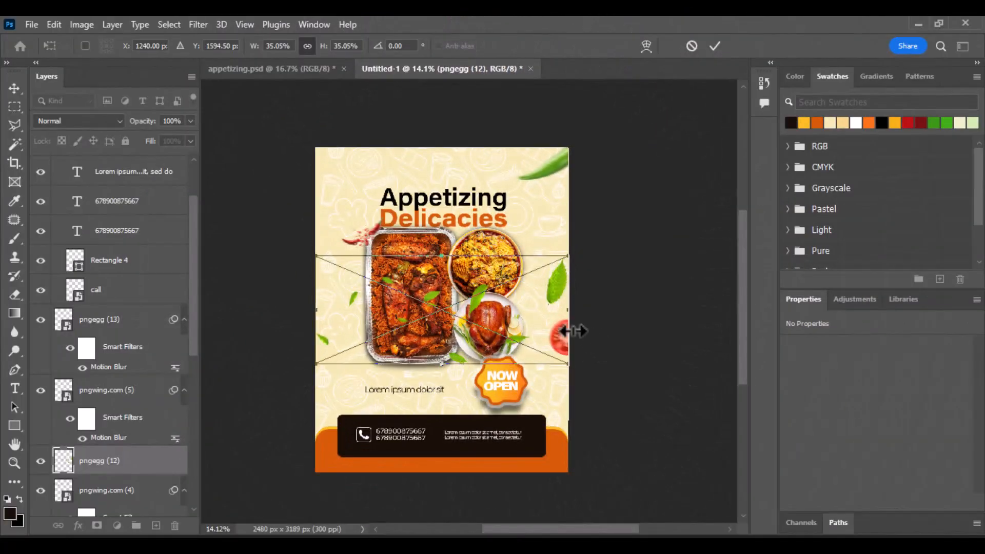
drag(568, 319, 484, 311)
drag(396, 329, 437, 232)
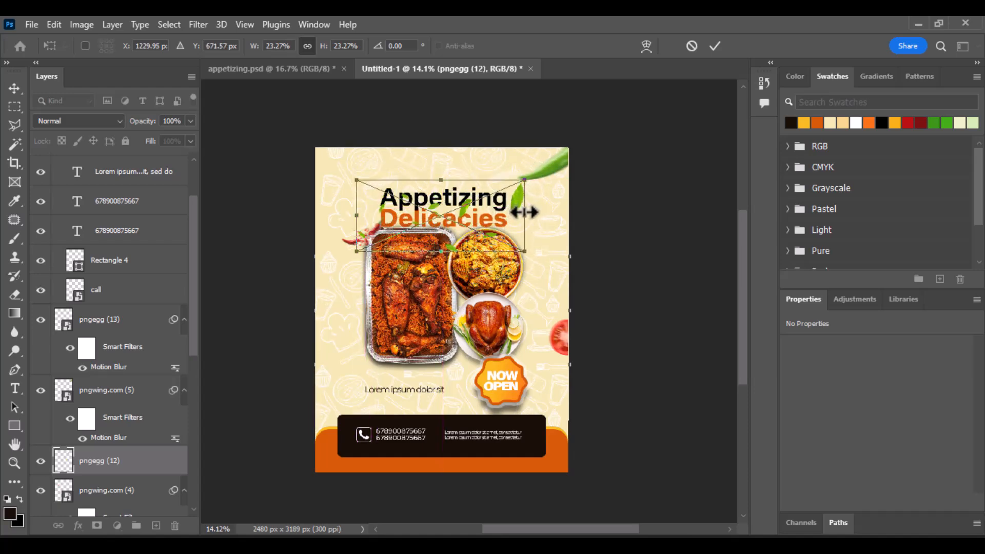
drag(525, 212, 484, 226)
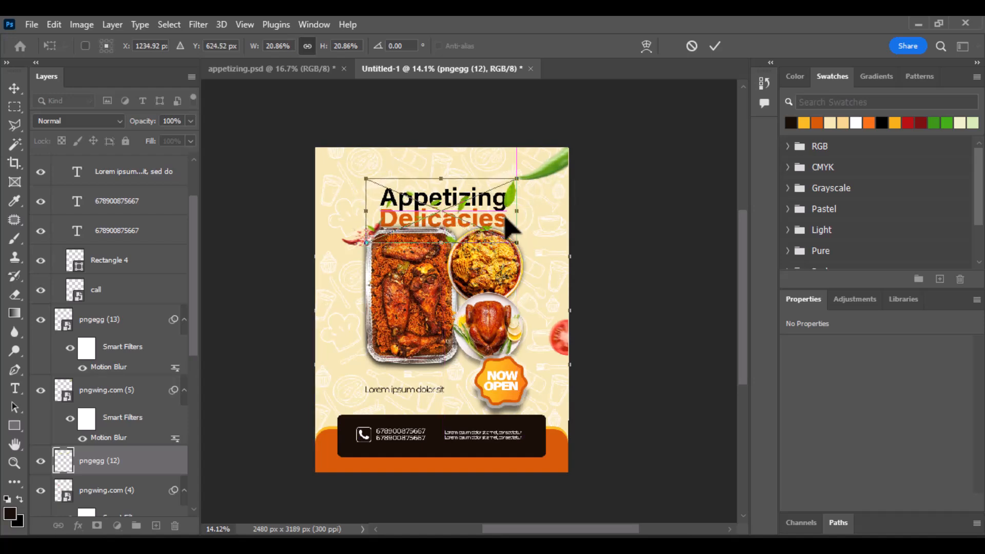
click(715, 46)
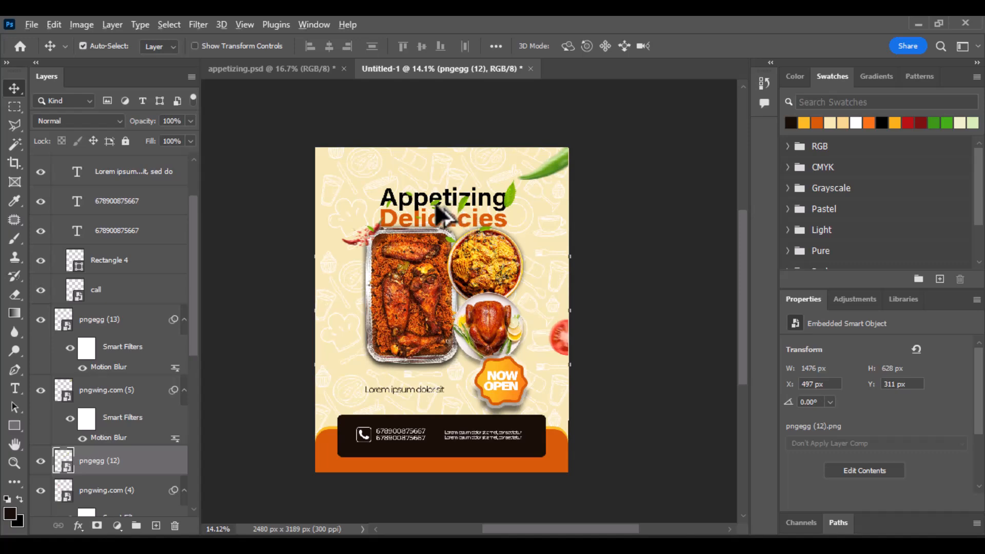
Step: Apply a Motion Blur of −18° with 18 px distance to the leaves
scroll(439, 211, up, 3)
click(198, 24)
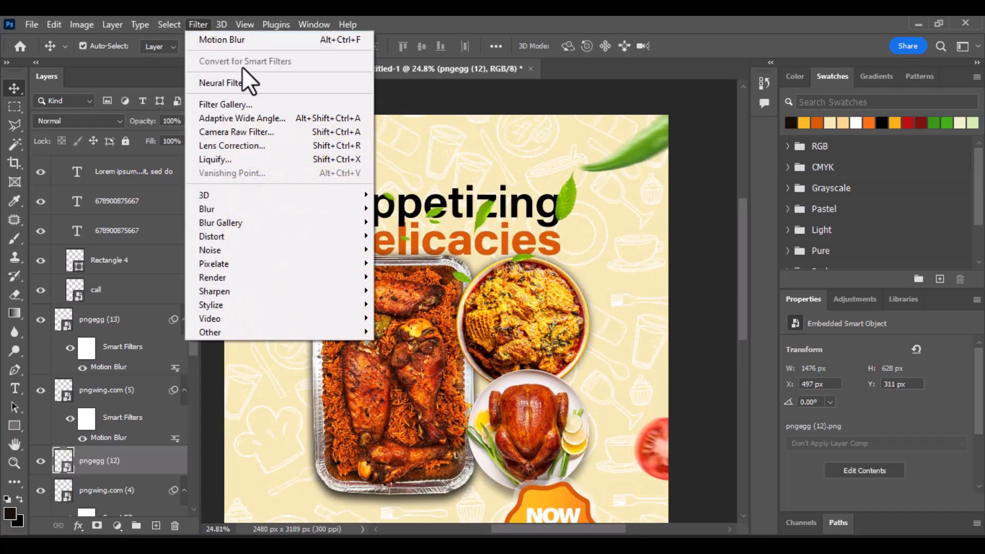
click(304, 41)
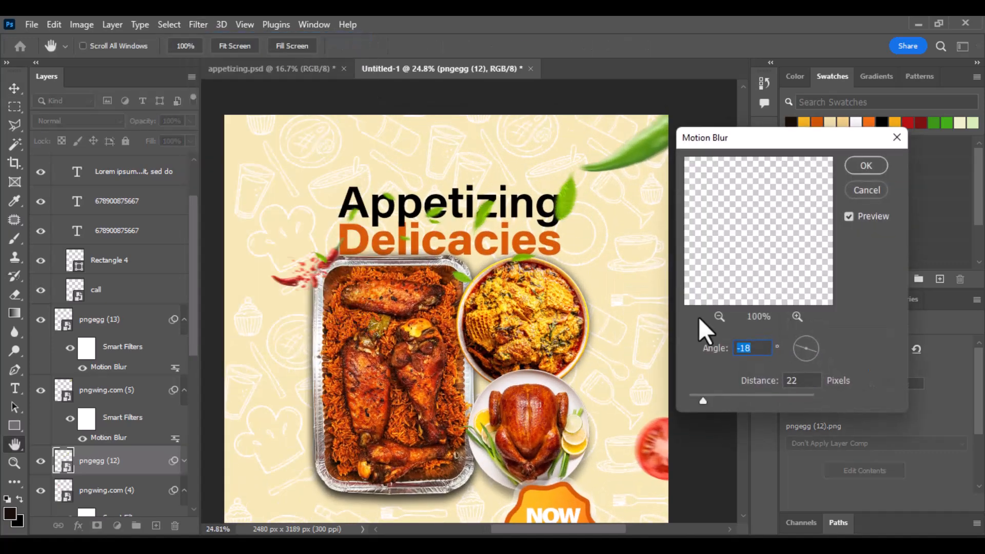
drag(701, 399, 700, 398)
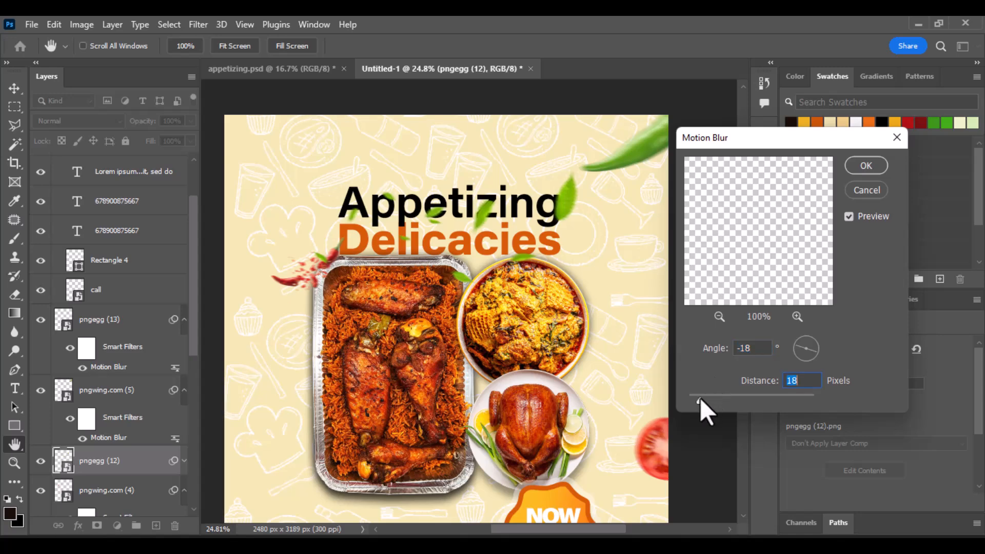
click(851, 167)
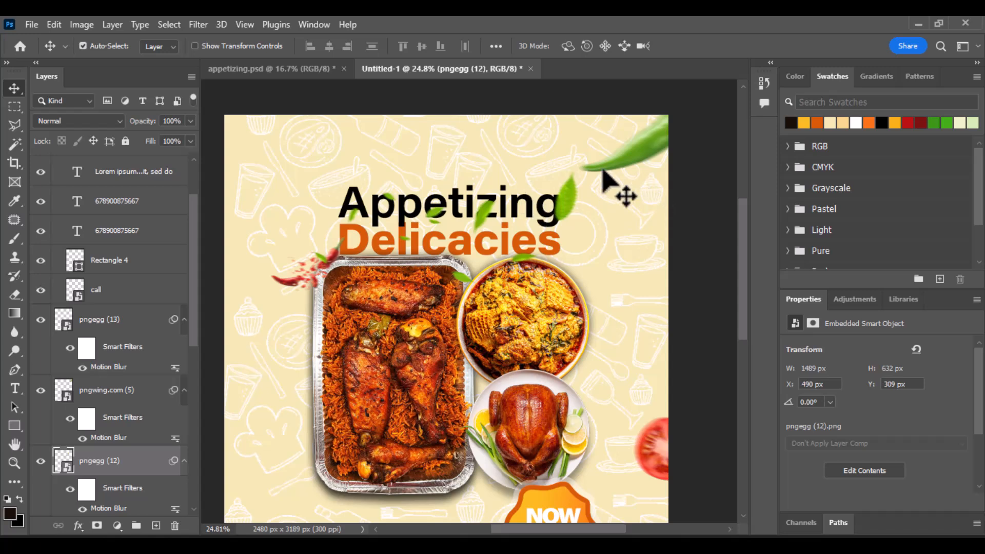
Step: Nudge the top-right leaf, rasterize the red chili layer and position it by the tray's left edge
mouse_move(639, 150)
mouse_down()
mouse_move(651, 150)
mouse_move(651, 165)
mouse_up()
drag(333, 259, 303, 451)
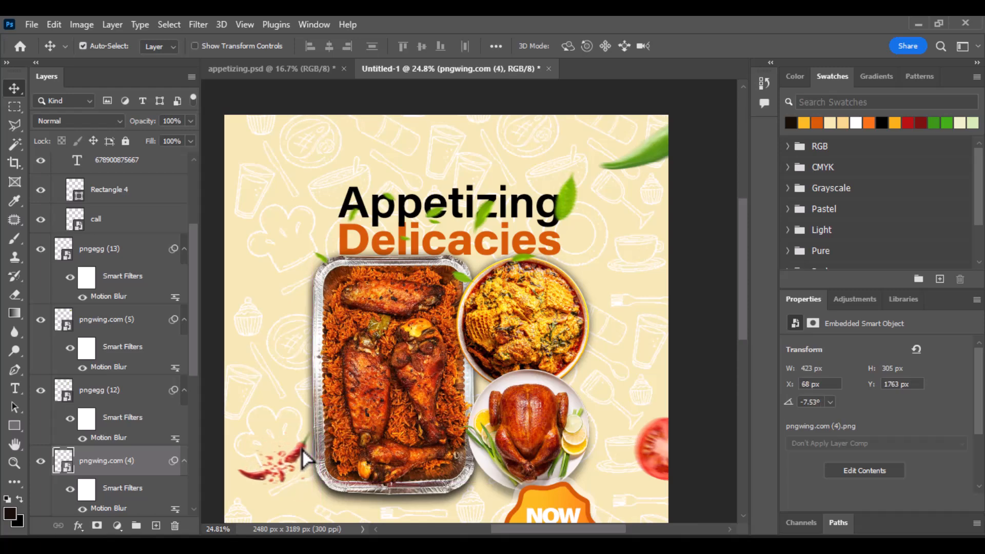
right_click(108, 464)
click(231, 318)
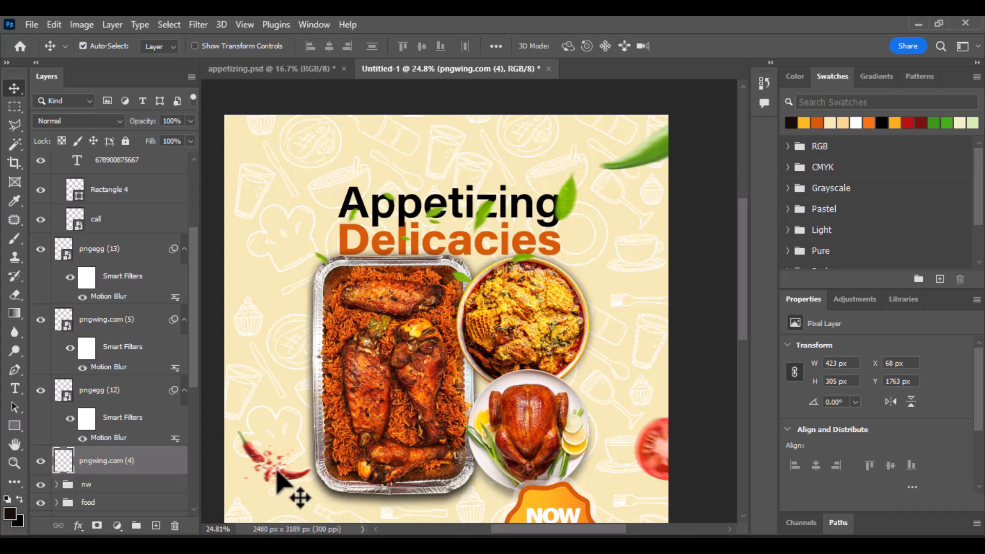
drag(283, 477, 311, 476)
scroll(352, 467, down, 3)
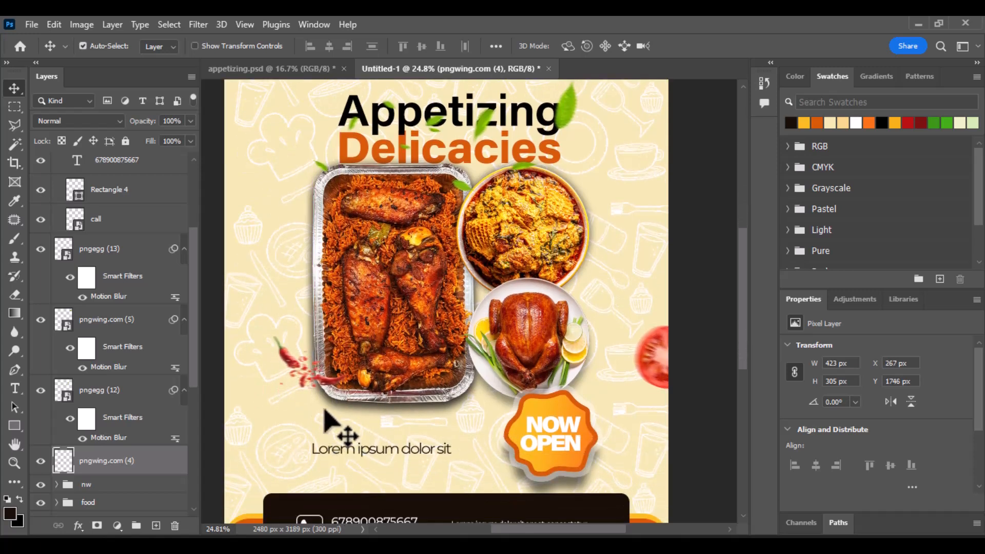
scroll(334, 417, up, 1)
drag(314, 385, 307, 257)
Step: Enlarge the chili to 659 × 475 px, flip it horizontally, and place it in the top-left corner
scroll(321, 271, down, 3)
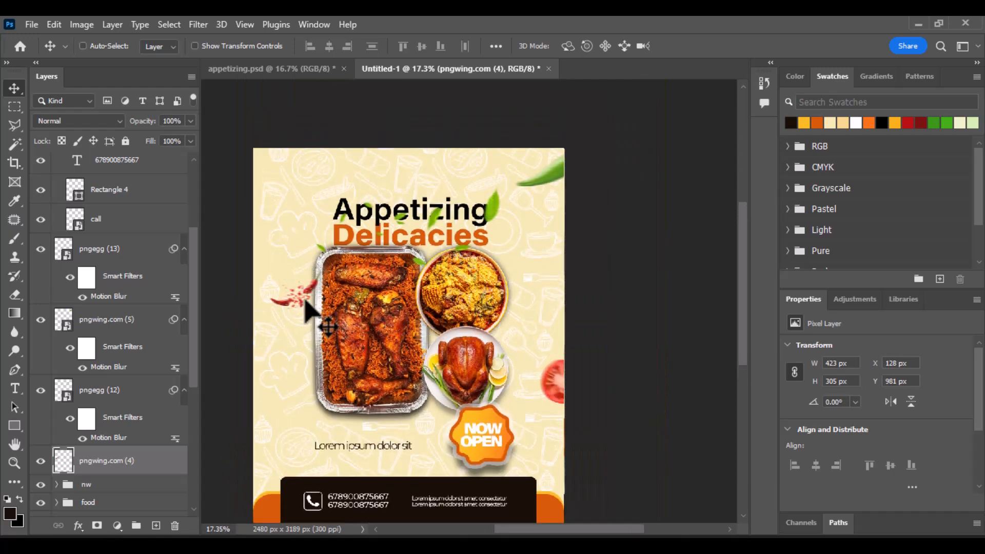
key(ctrl+t)
drag(319, 296, 303, 236)
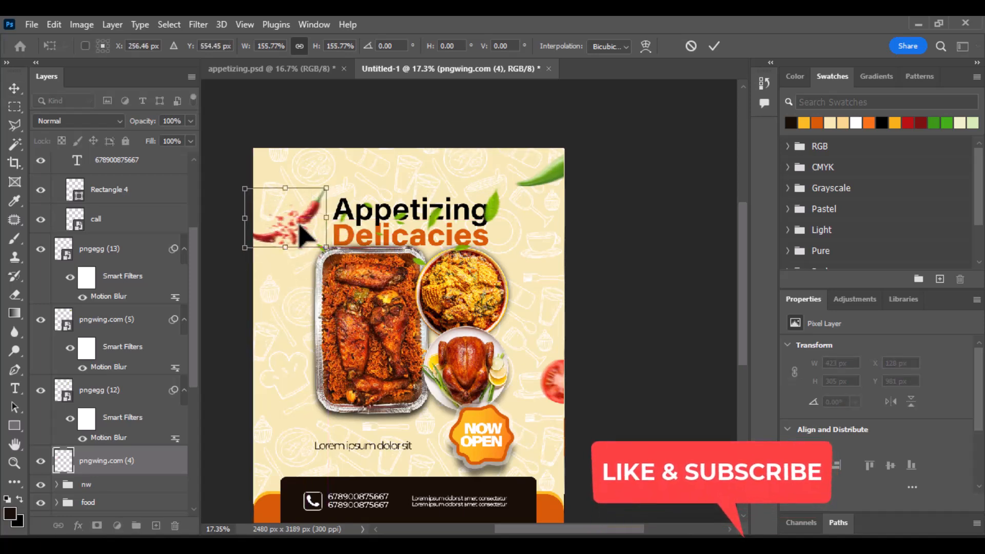
key(Return)
click(891, 400)
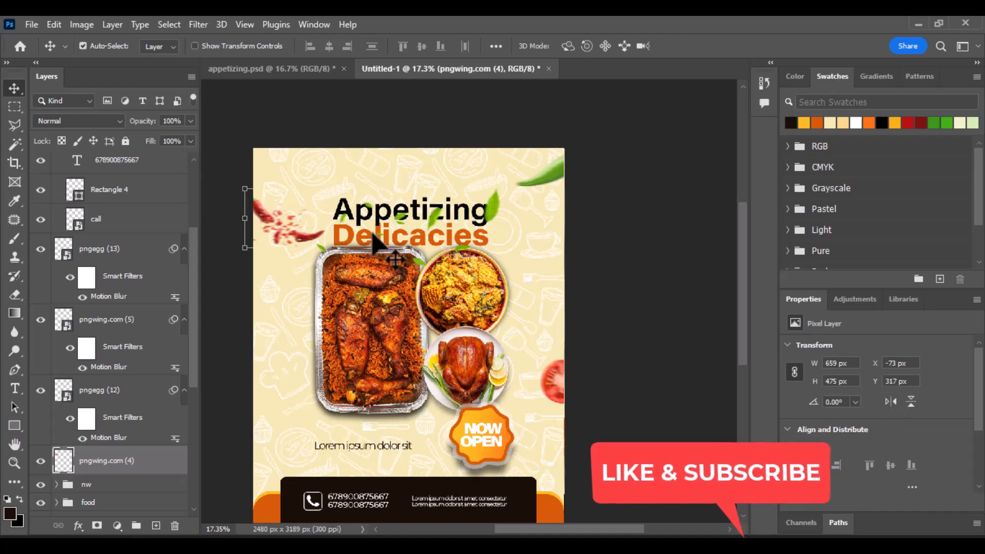
drag(326, 248, 317, 210)
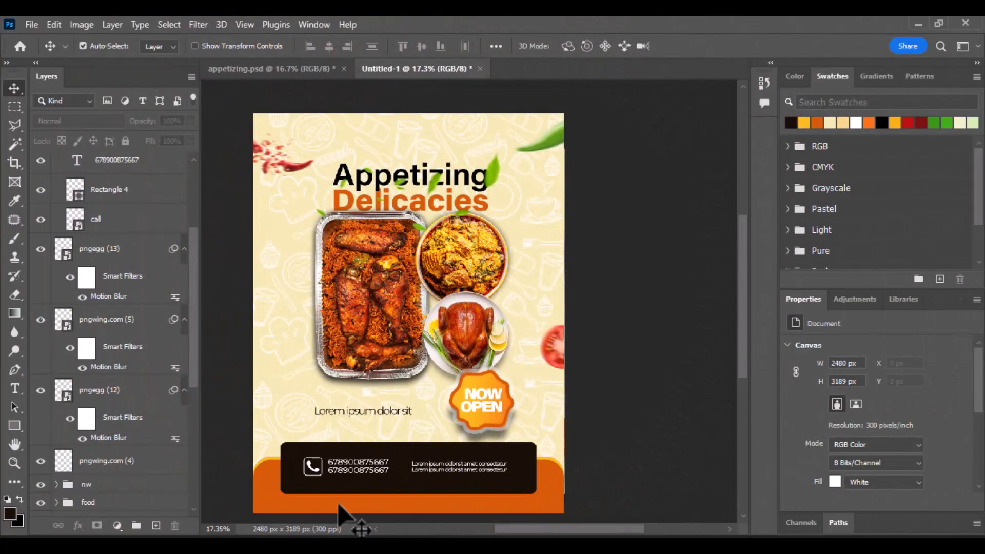
Step: Draw a rectangle bar across the tray's lower left with no stroke, 21 px rounded corners and green fill
click(15, 424)
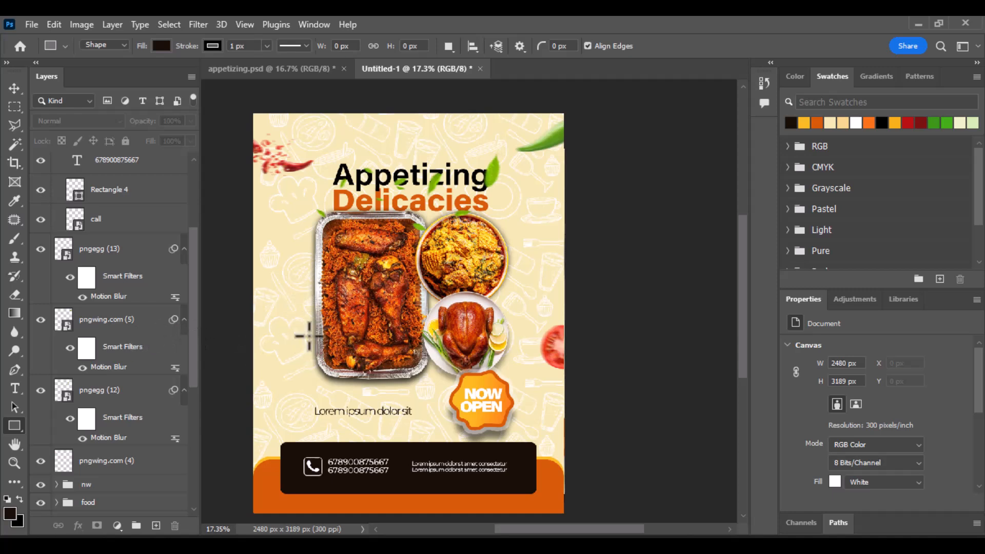
drag(296, 329, 390, 343)
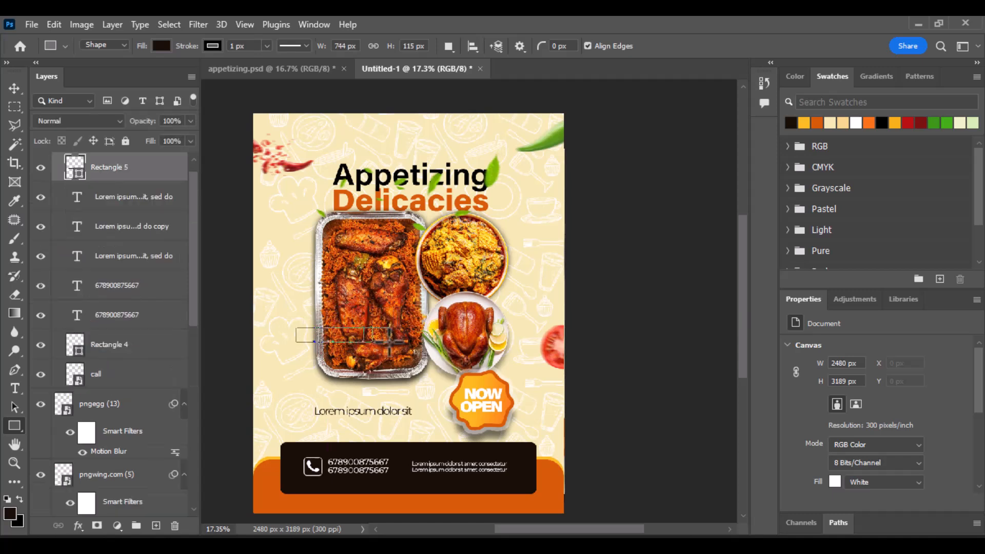
click(213, 45)
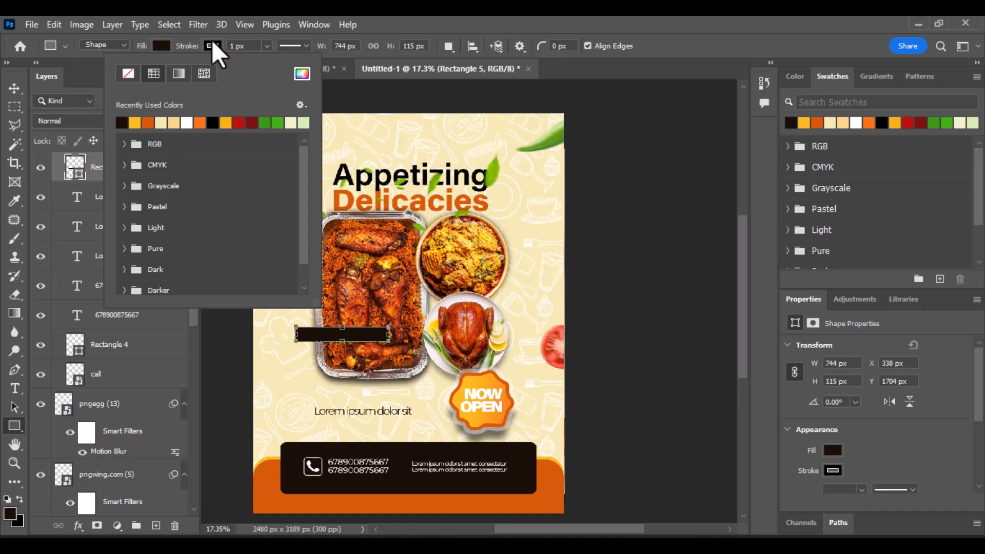
click(128, 78)
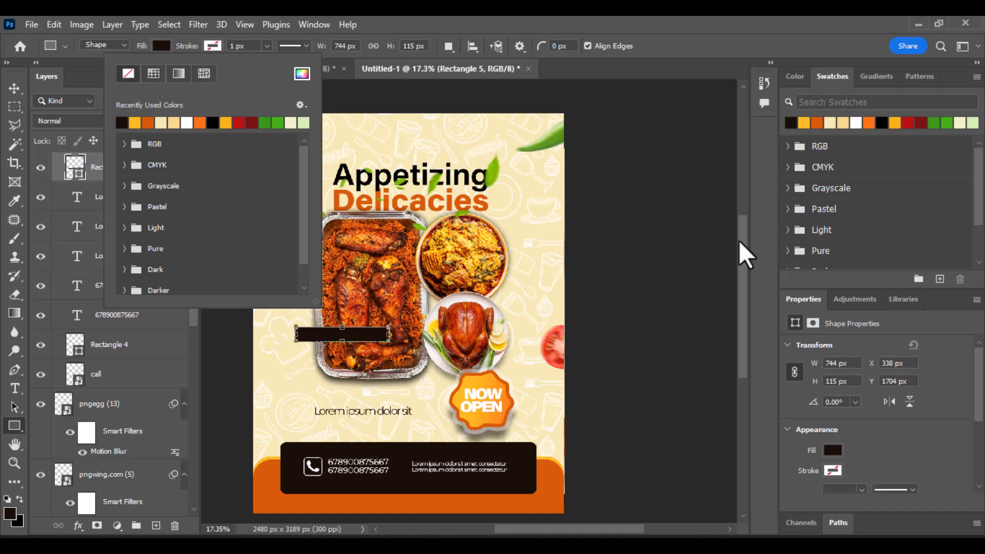
click(14, 88)
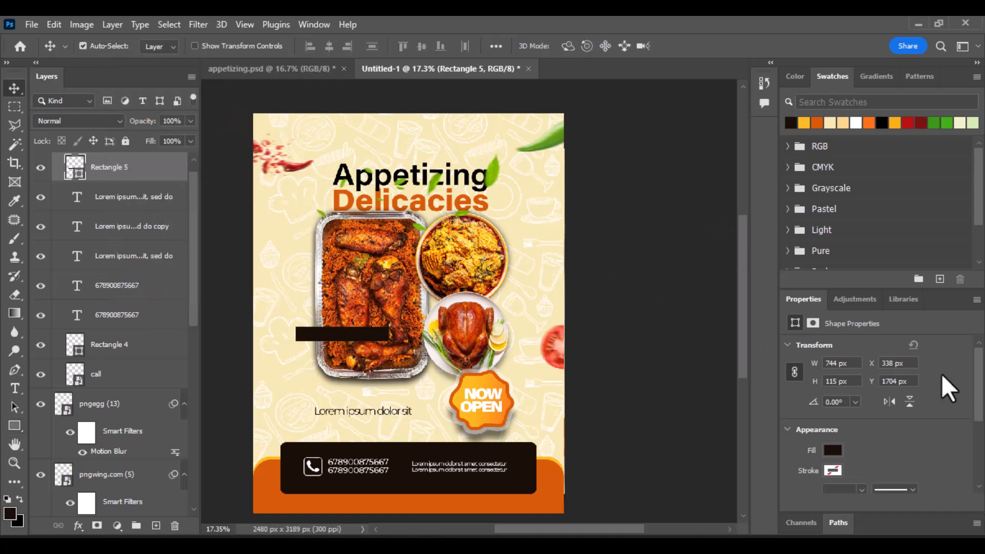
scroll(848, 424, down, 3)
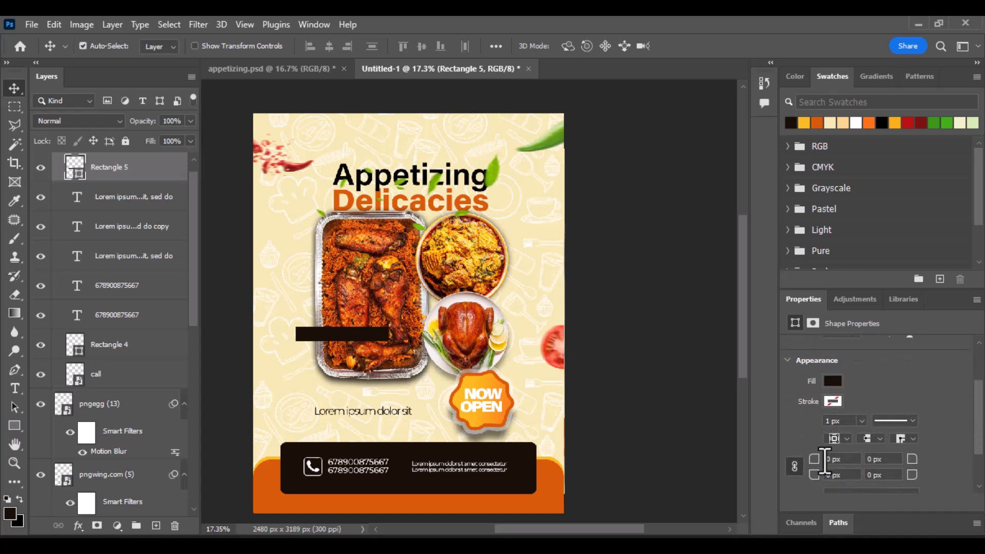
drag(814, 459, 828, 471)
click(942, 123)
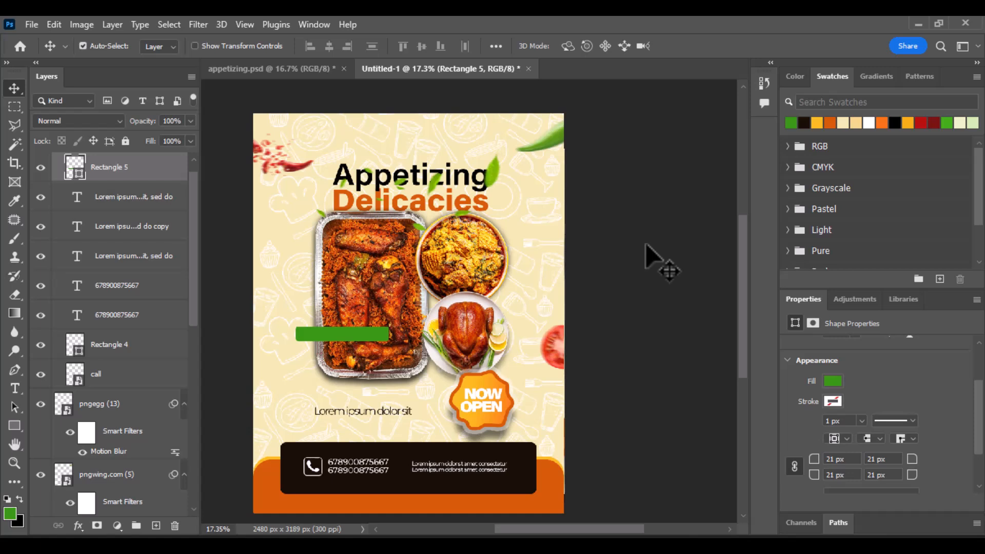
Step: Add a white 'Say goodbye to hunger' caption in Montserrat beside the green bar
click(15, 389)
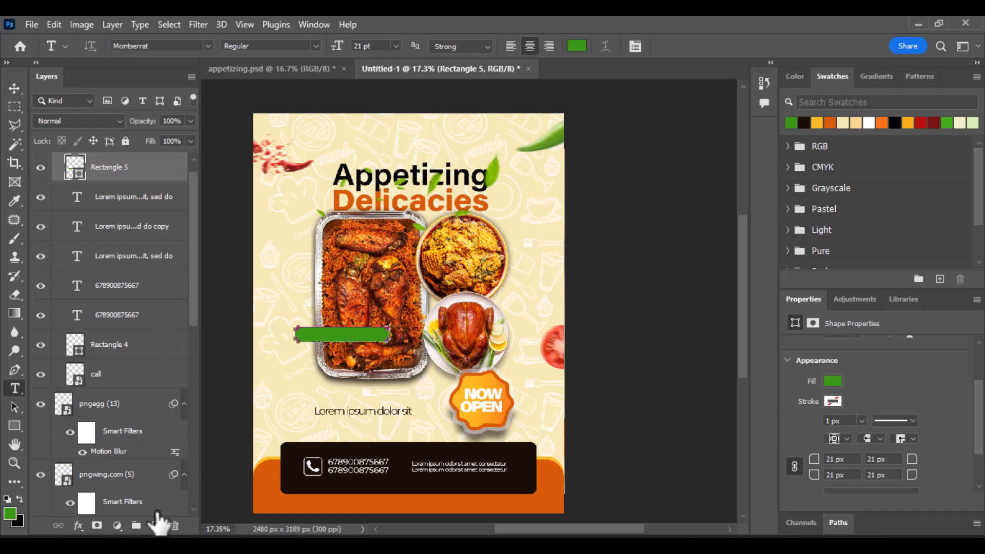
click(156, 526)
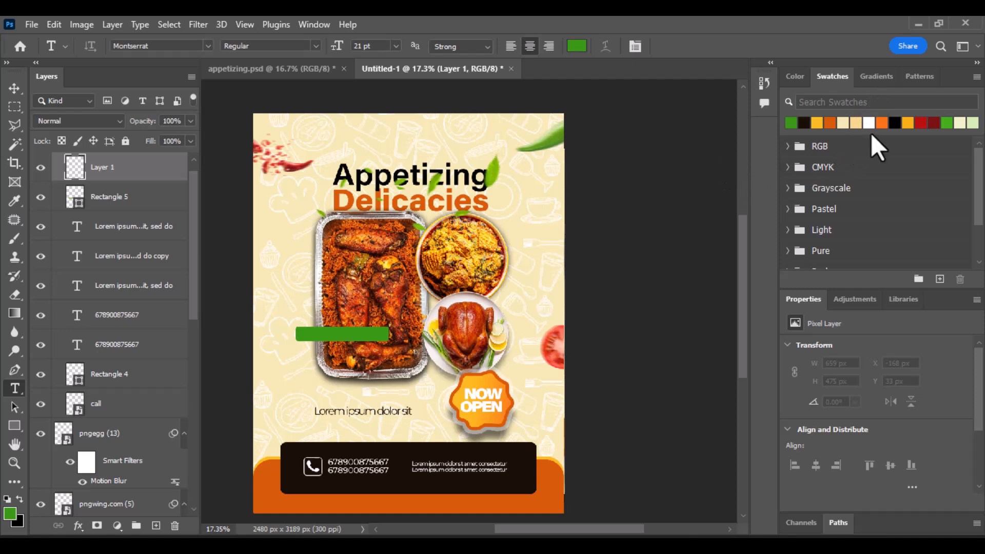
click(869, 123)
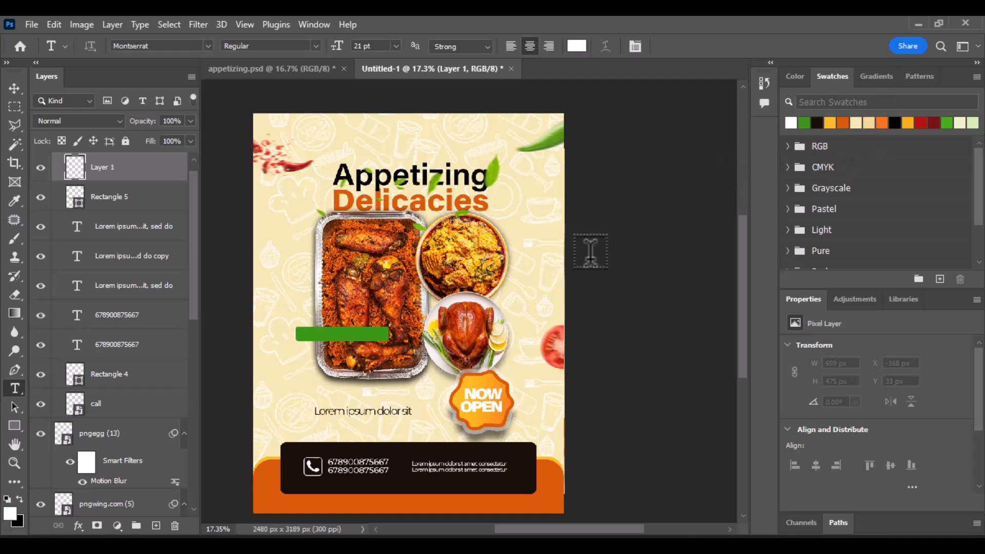
click(312, 328)
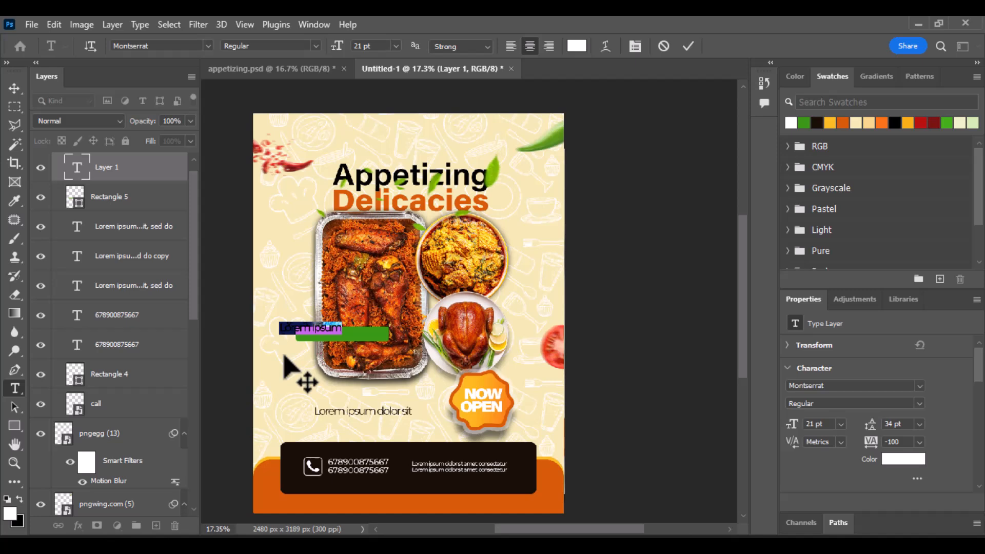
key(BackSpace)
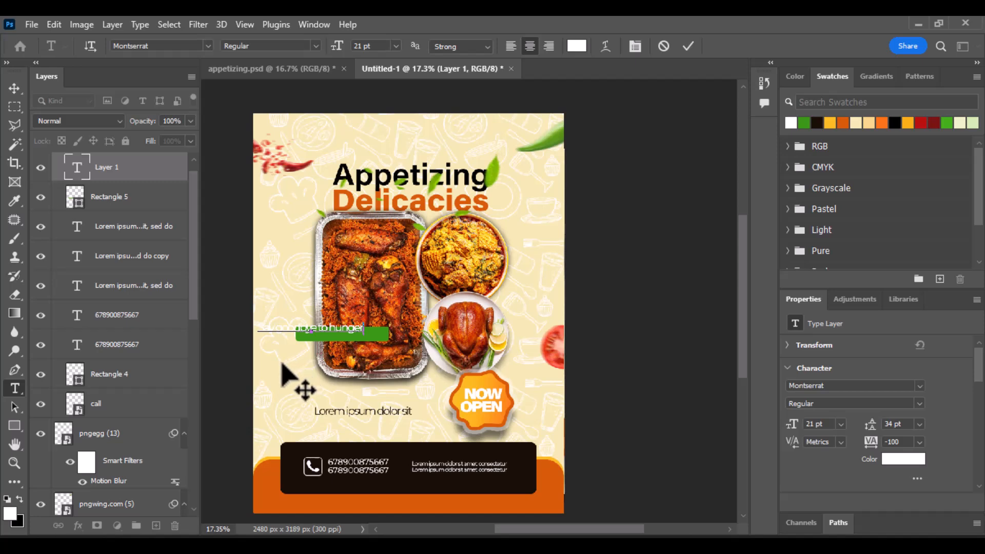
click(688, 46)
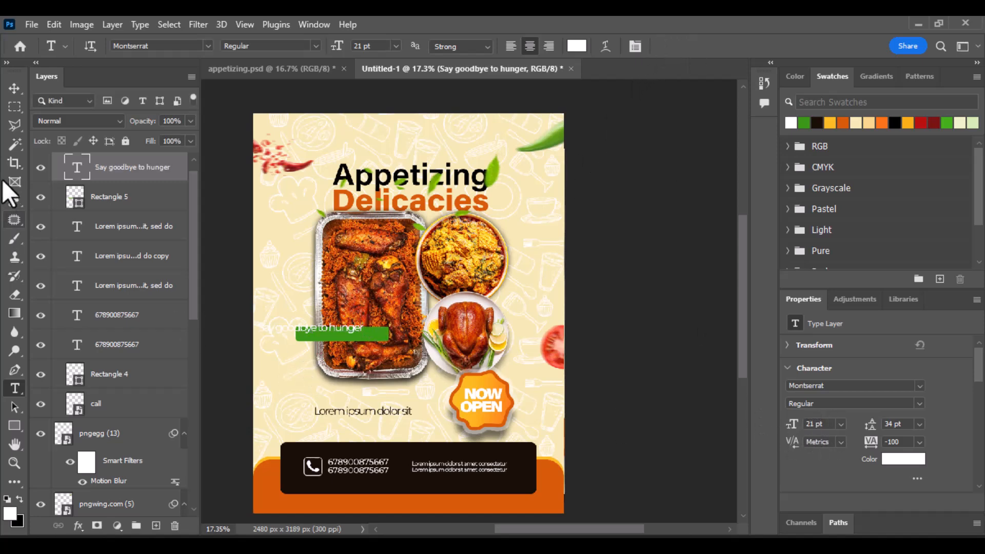
Step: Move the caption onto the green bar and scale it to about 77% (744 × 115 px)
click(15, 88)
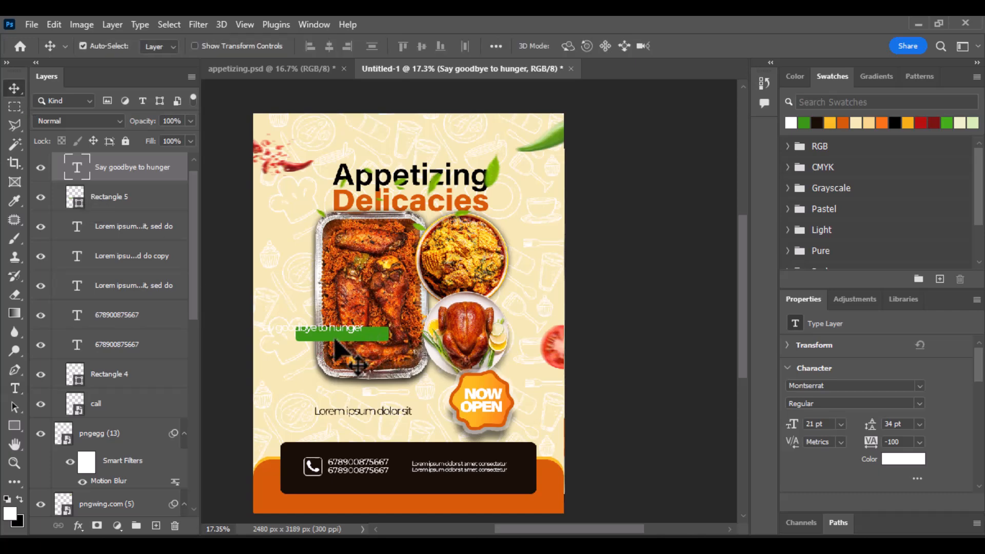
scroll(305, 339, up, 5)
drag(308, 335, 380, 349)
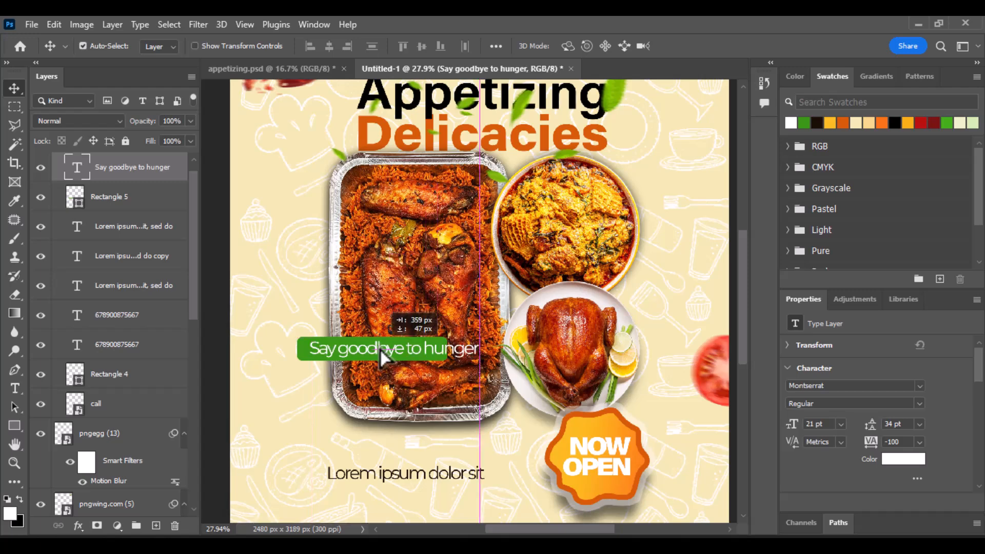
key(ctrl+t)
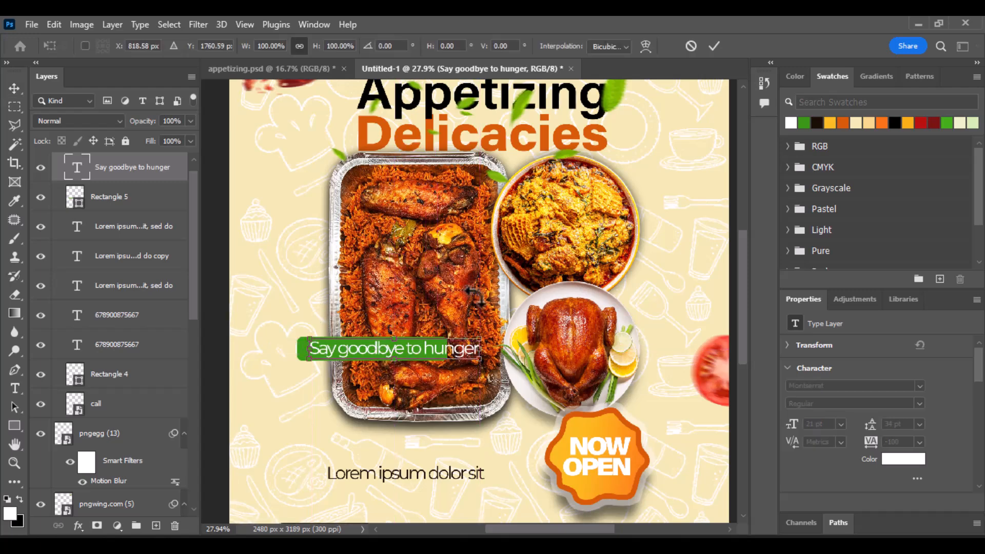
drag(480, 349, 437, 351)
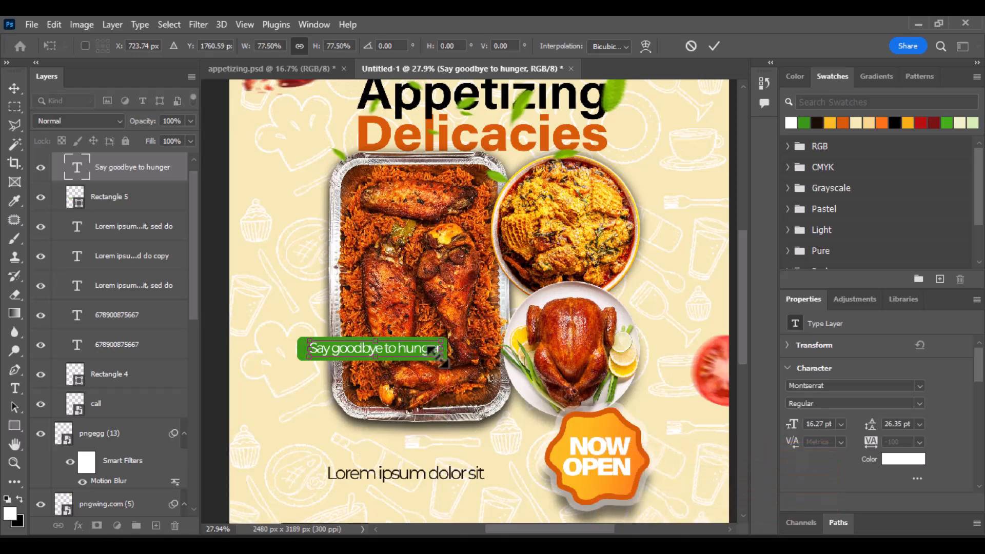
click(714, 46)
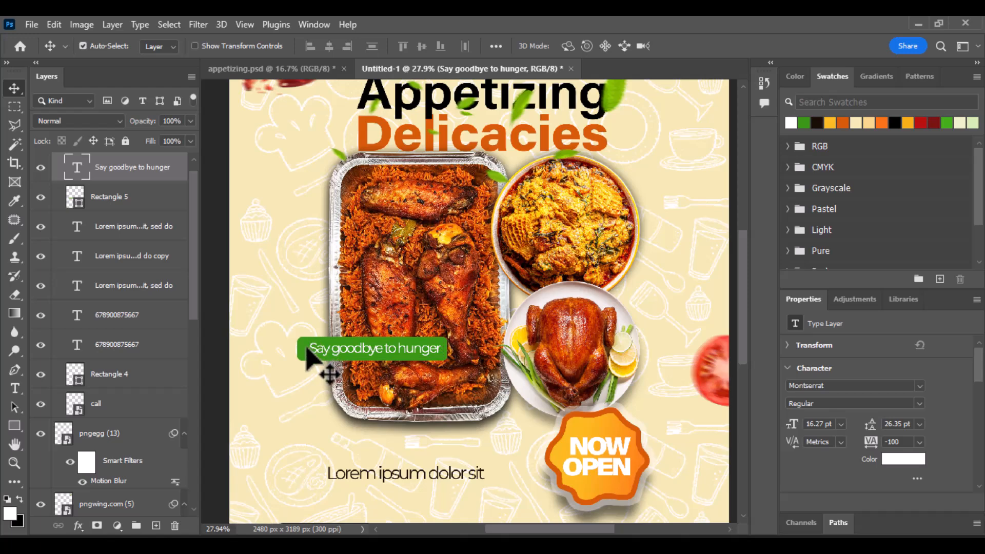
key(alt+bracketleft)
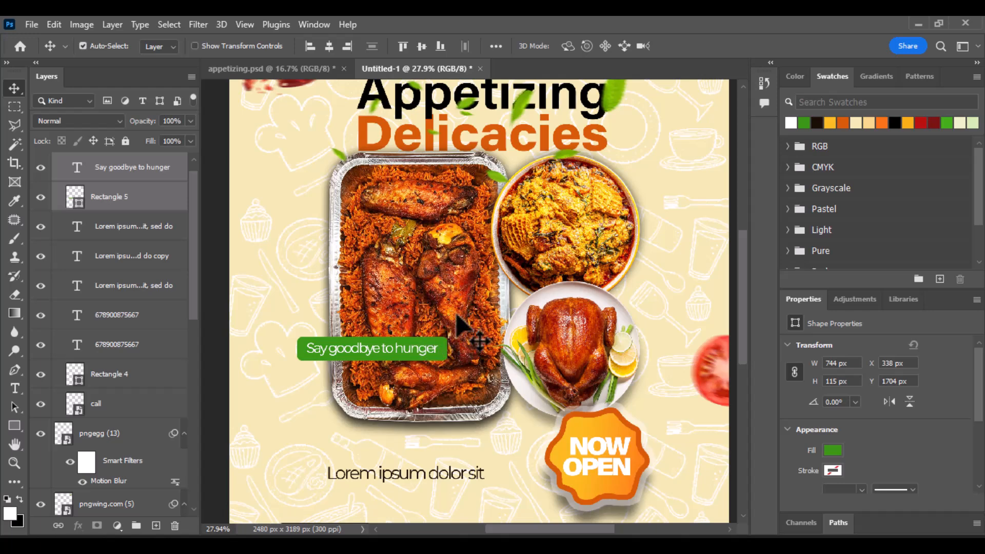
Step: Duplicate the green Rectangle 5, turn the original red, and nudge it down-left beneath the copy
click(205, 202)
click(155, 203)
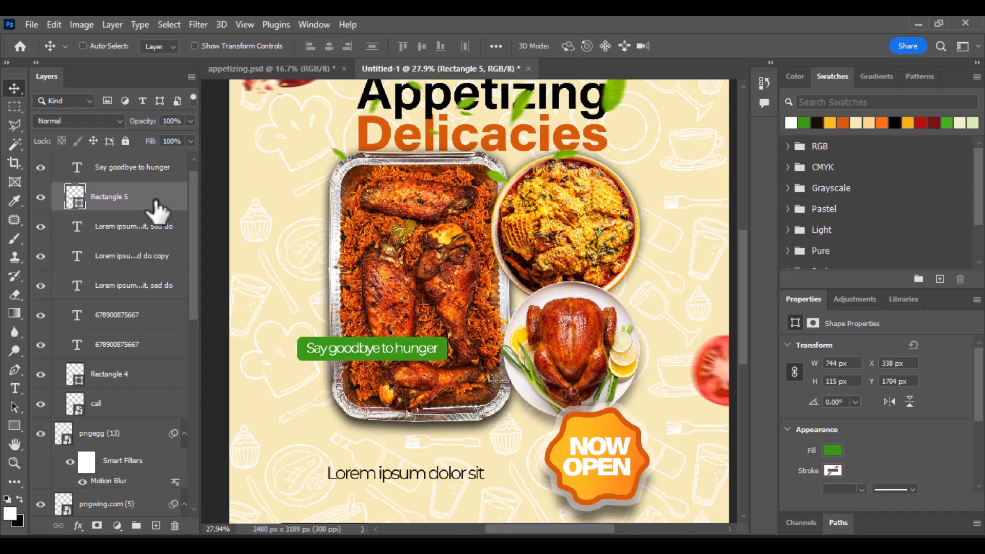
key(ctrl+j)
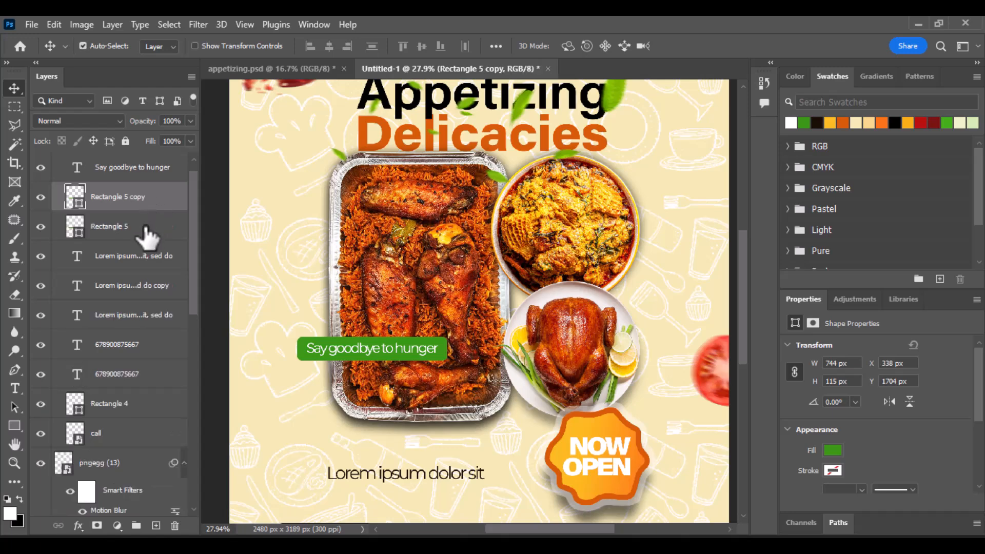
click(145, 227)
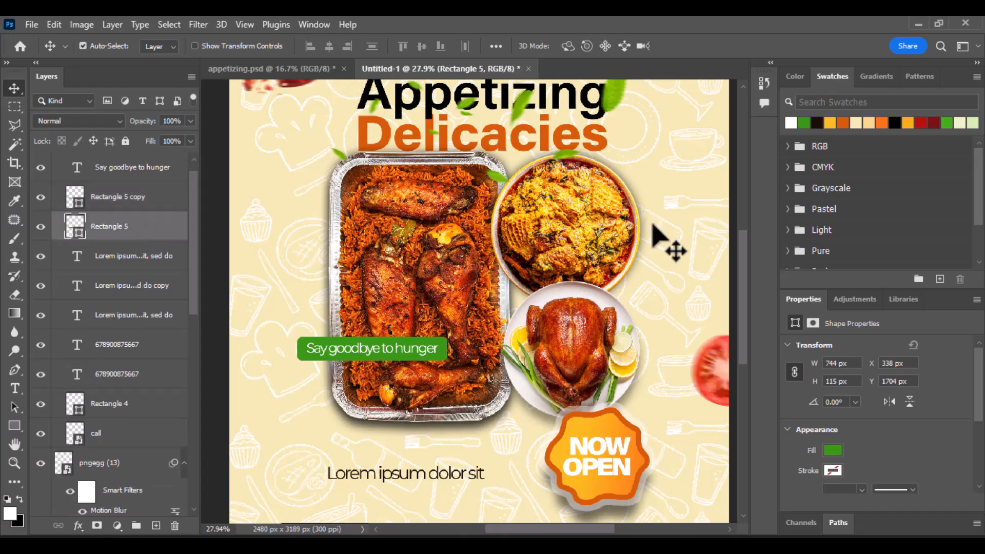
click(922, 124)
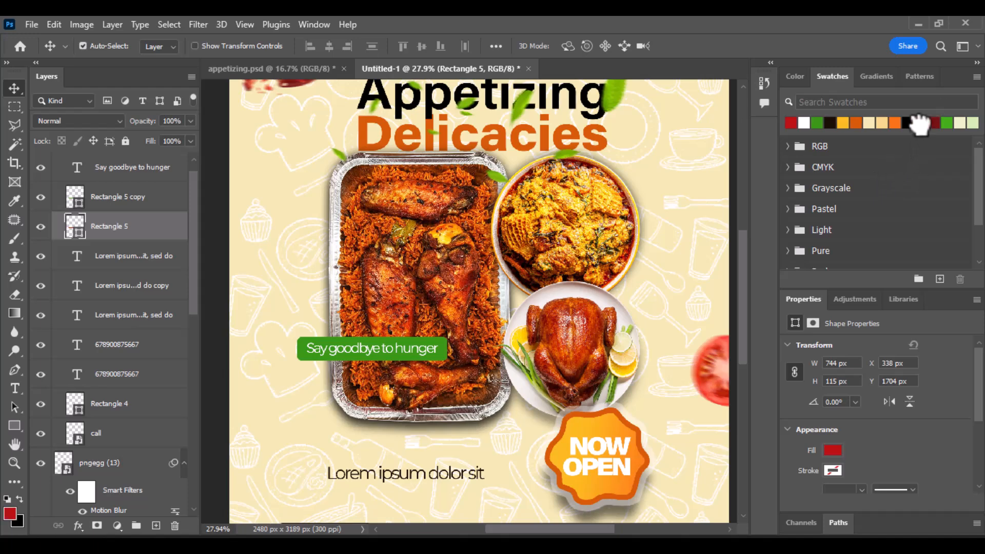
key(Down)
key(Down)
key(Down)
key(Down)
key(Down)
key(Down)
key(Down)
key(Down)
key(Down)
key(Down)
key(Down)
key(Down)
key(Down)
key(Down)
key(Down)
key(Down)
key(Down)
key(Down)
key(Down)
key(Down)
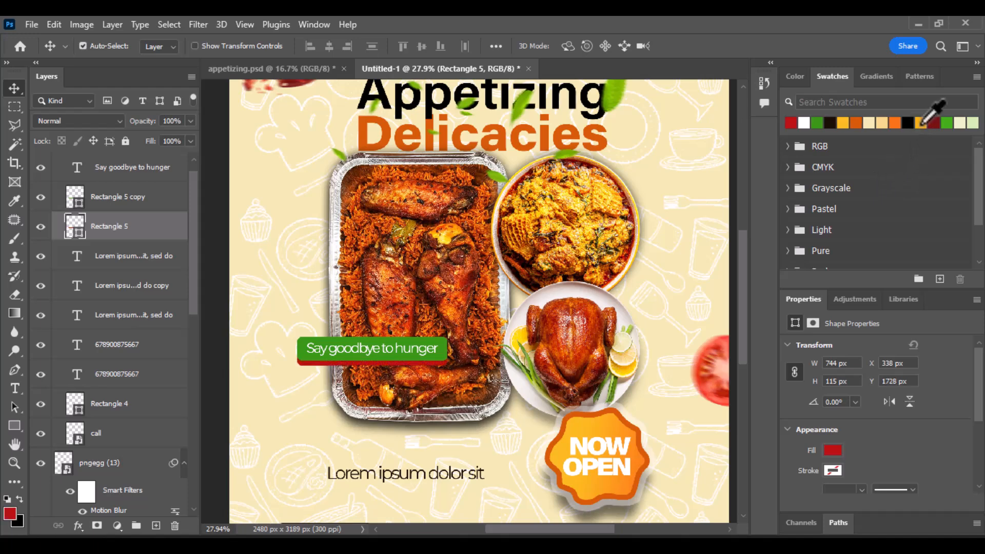
key(Left)
key(Left)
key(Left)
key(Left)
key(Left)
key(Left)
key(Left)
key(Left)
key(Left)
key(Left)
key(Left)
key(Left)
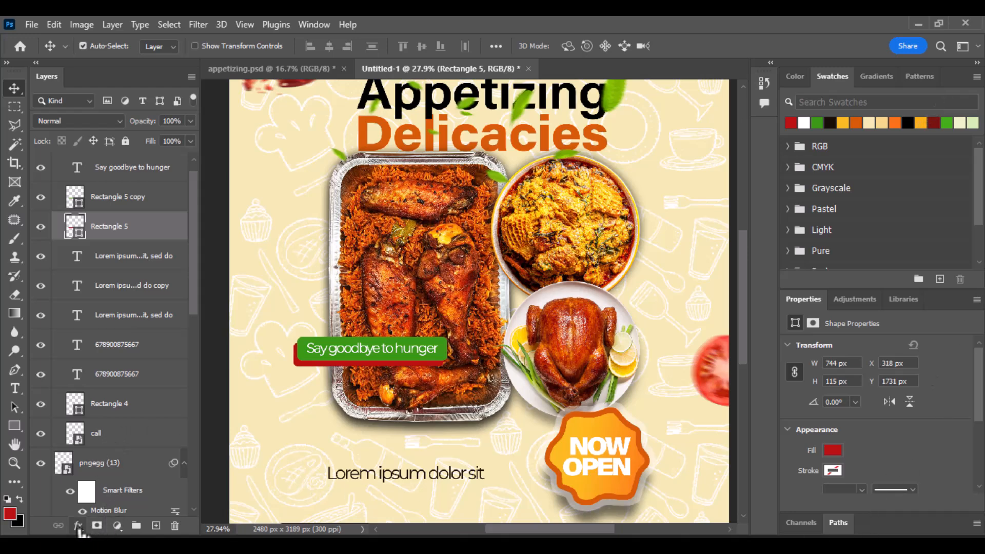
Step: Give the red rectangle a 54% Multiply drop shadow with a shortened distance
click(79, 526)
click(114, 519)
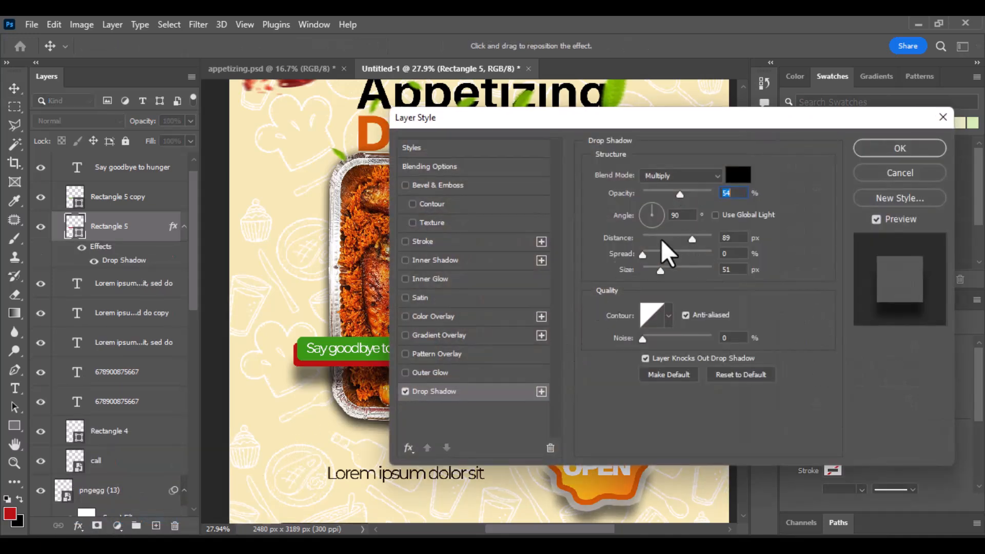
drag(689, 240, 682, 241)
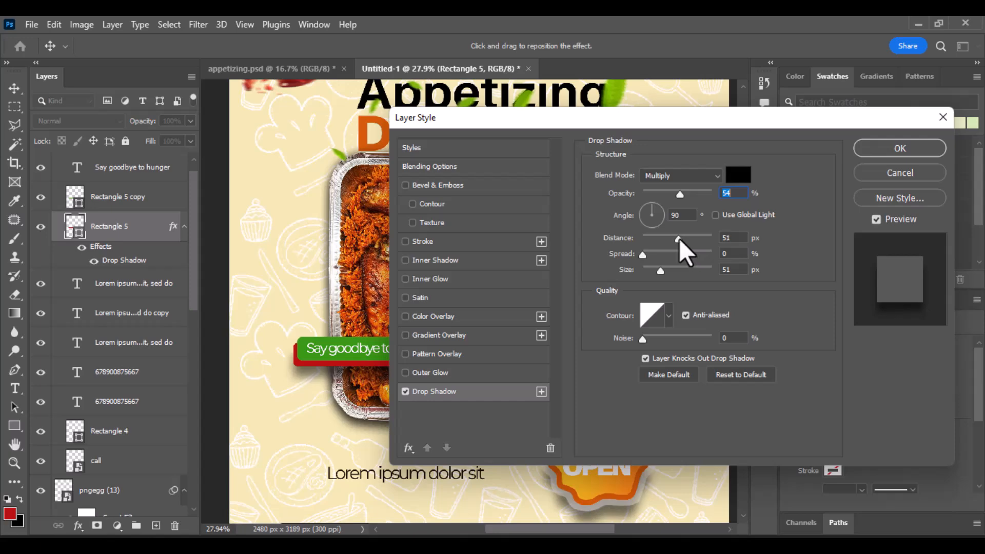
click(912, 147)
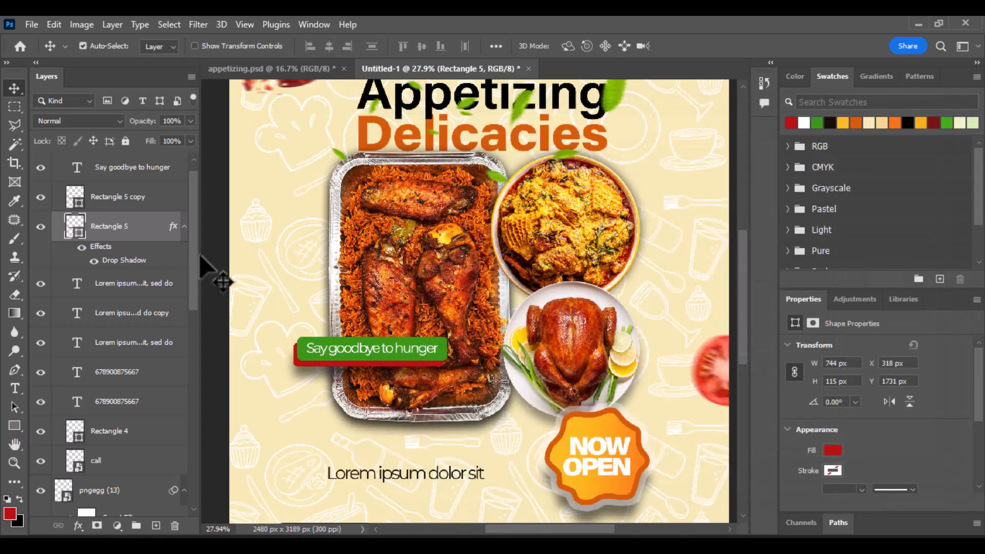
ctrl+click(144, 196)
Step: Rotate the text and both rectangles to -15°, shift them down-left, and group them as Group 1
ctrl+click(145, 172)
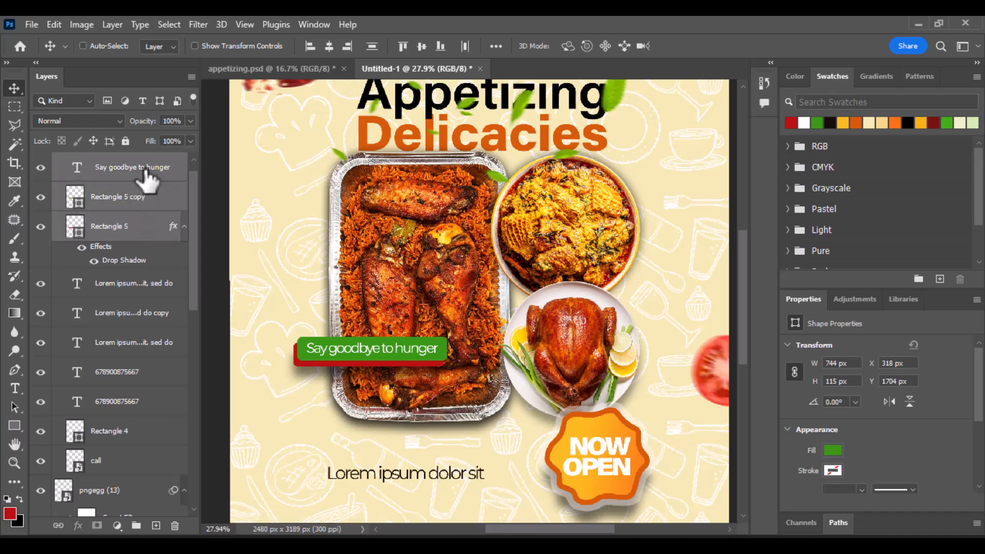
key(ctrl+t)
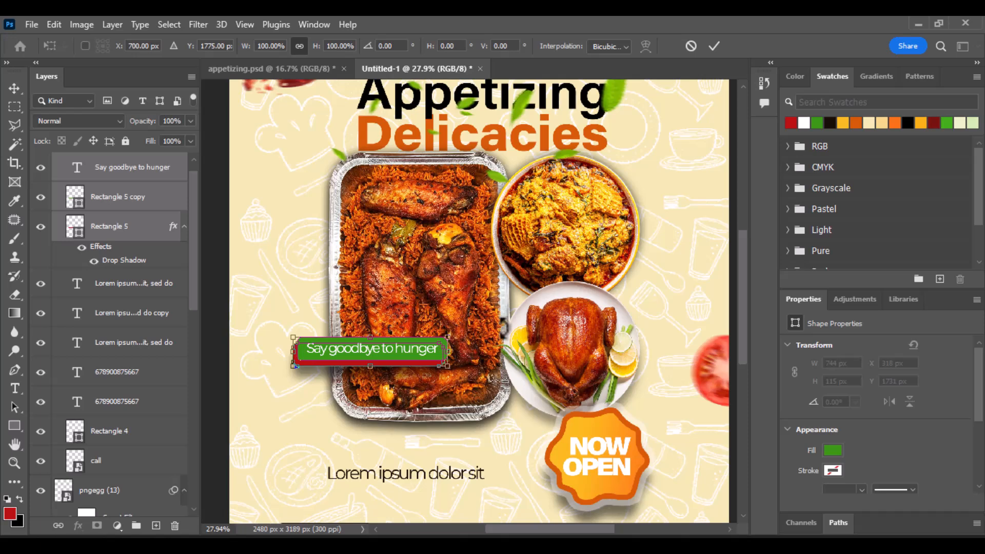
drag(481, 337, 473, 316)
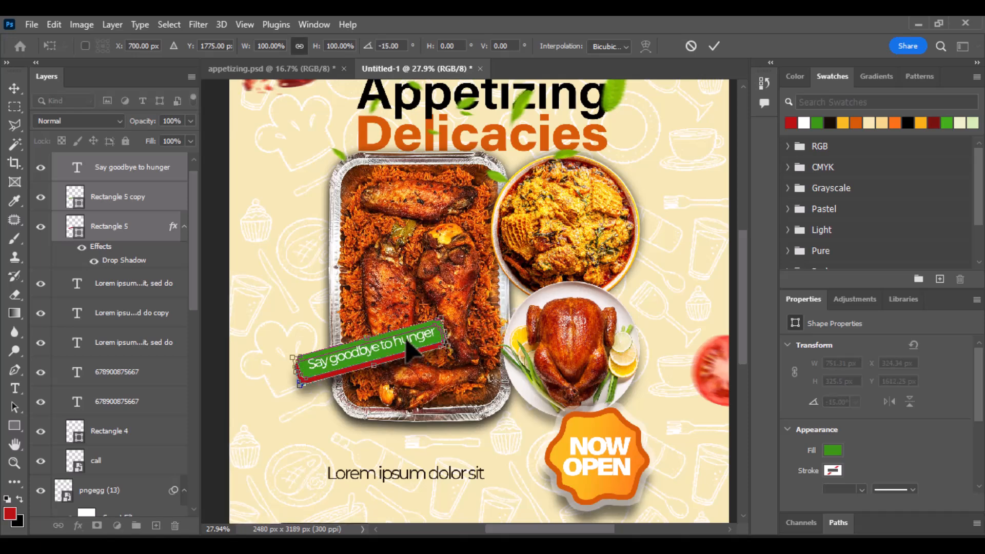
drag(410, 353, 385, 369)
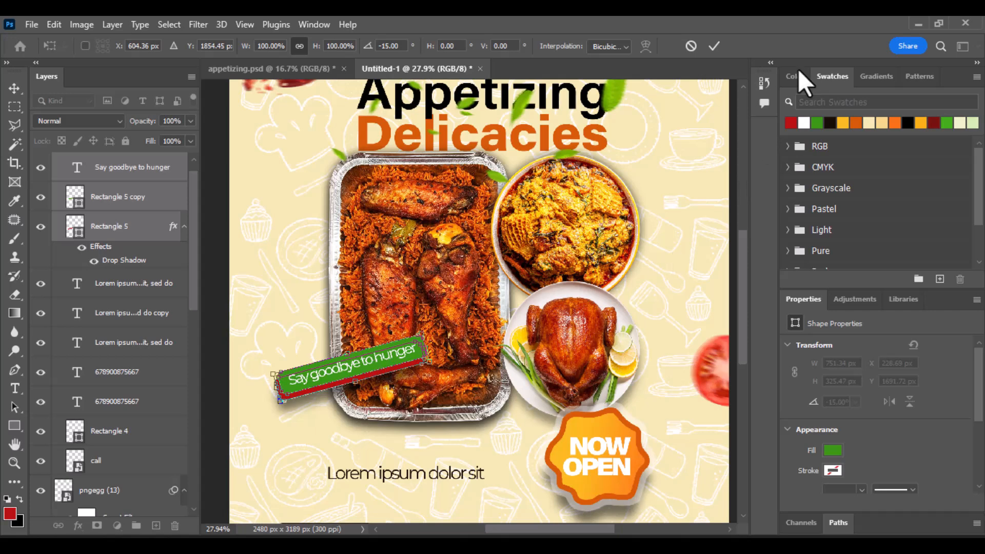
click(715, 46)
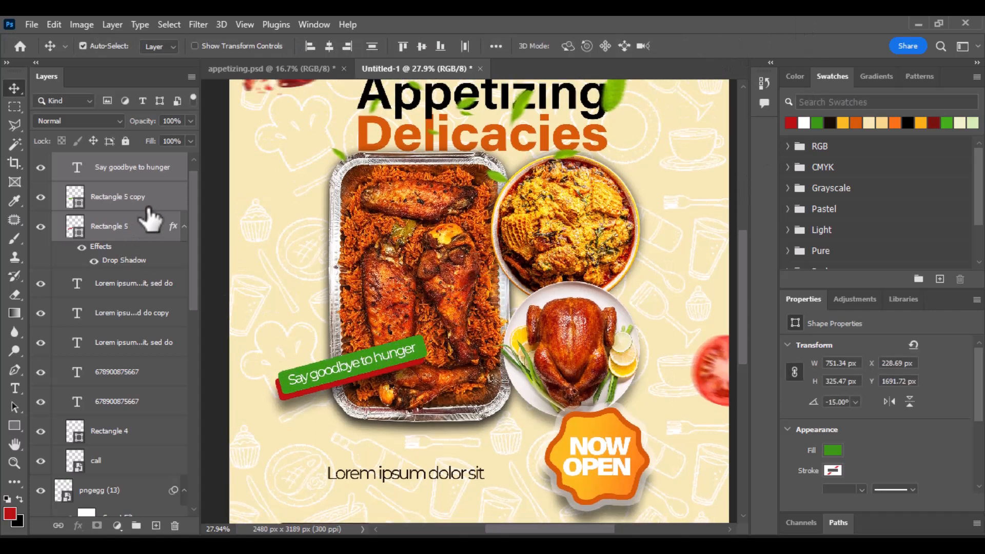
key(ctrl+g)
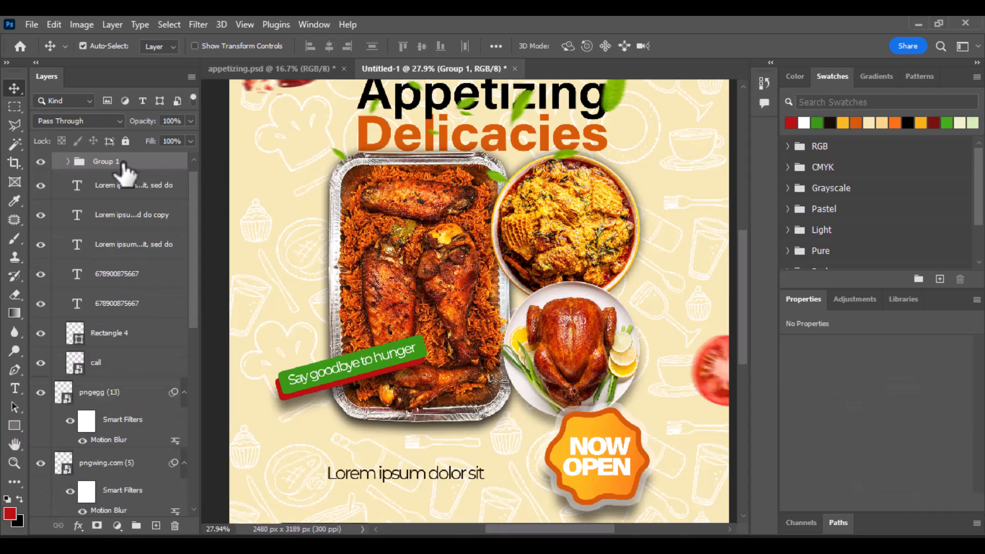
Step: Duplicate Group 1, move the copy onto the rice bowl rotated 30°, and enter its text for editing
key(ctrl+j)
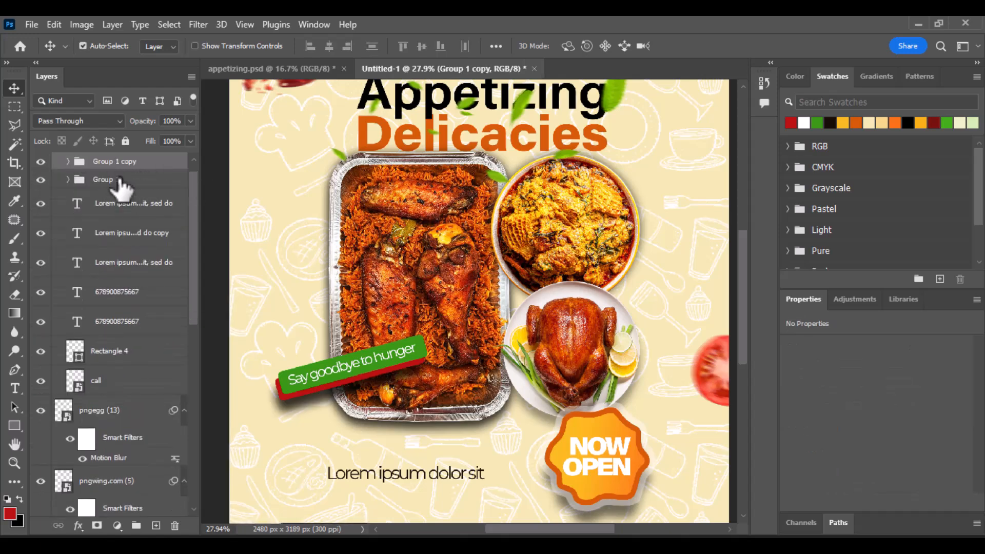
key(ctrl+t)
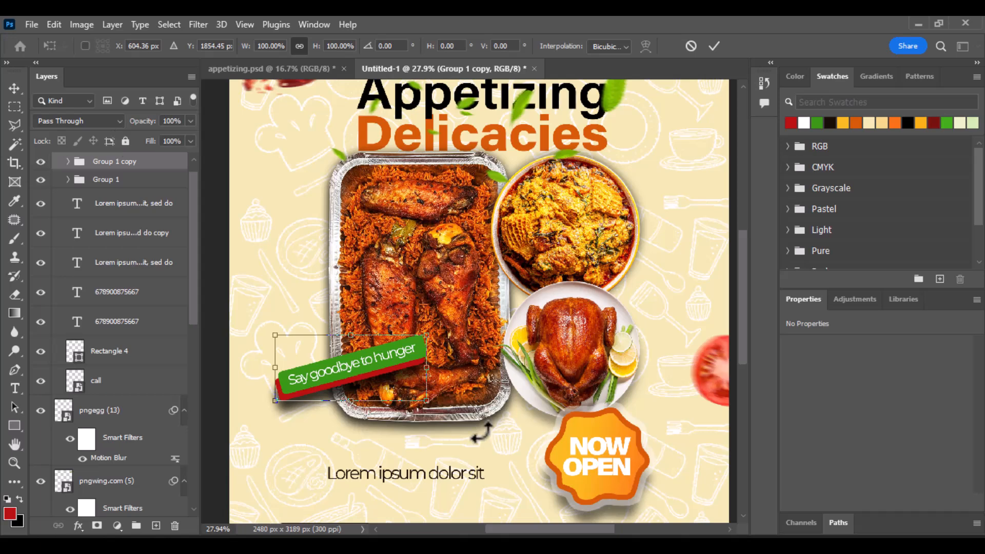
drag(384, 376, 614, 276)
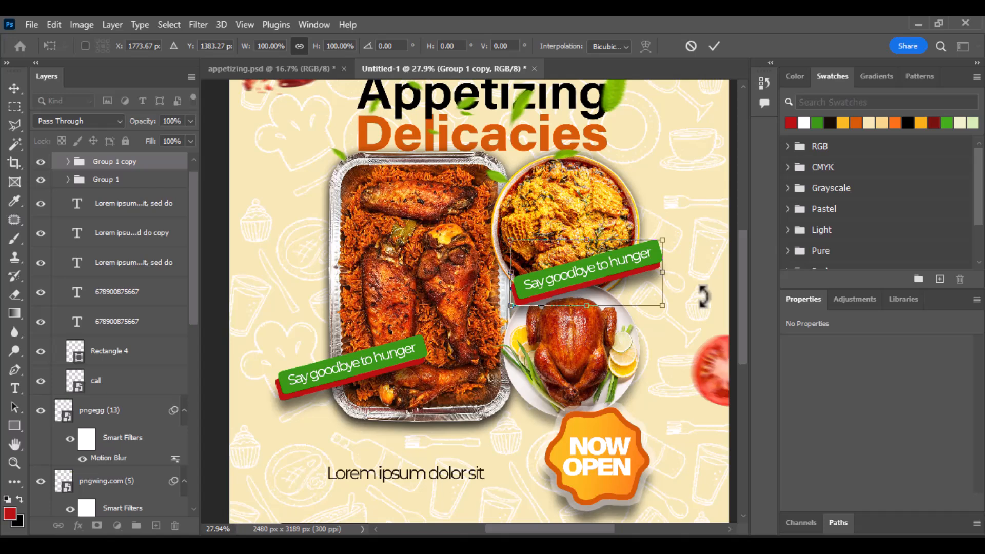
drag(703, 296, 677, 353)
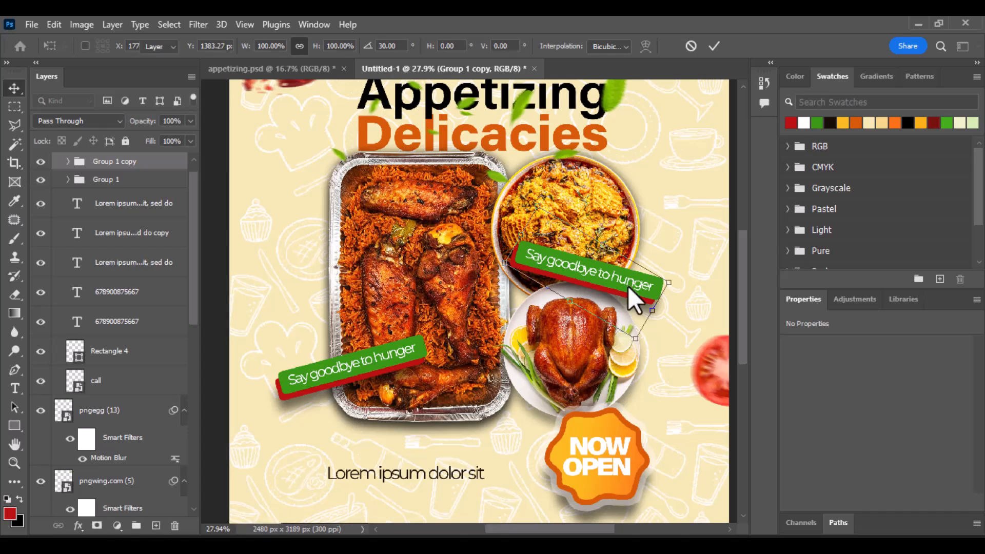
key(Return)
click(545, 272)
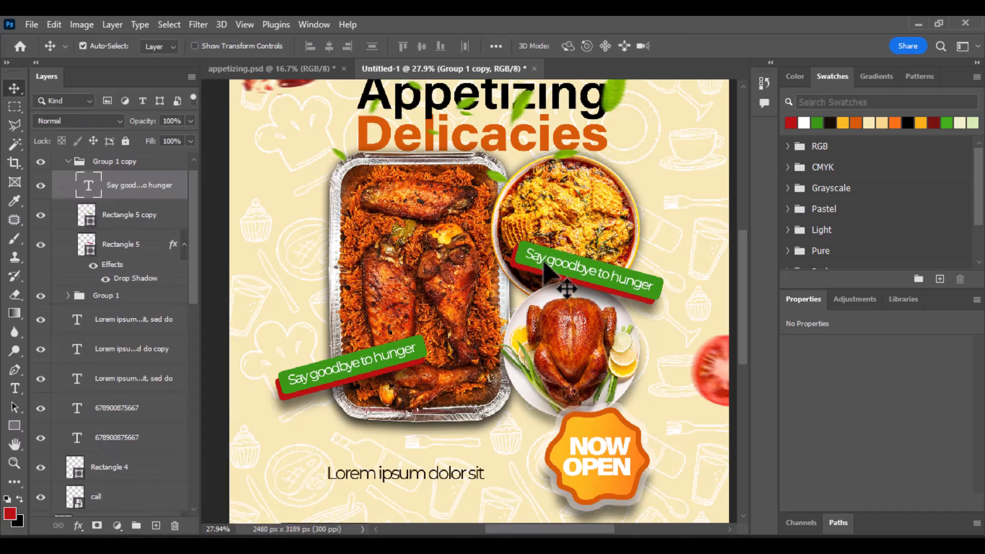
double_click(562, 273)
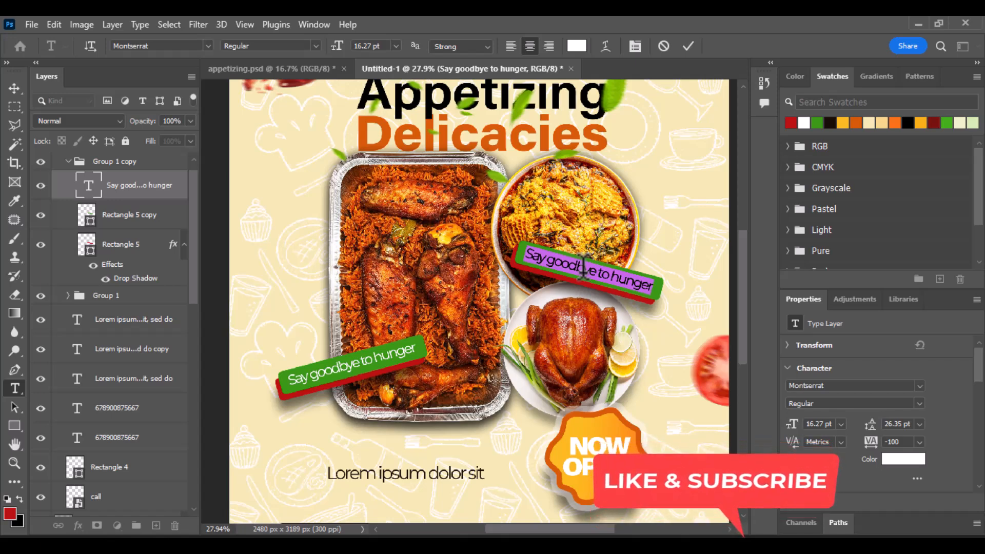
Step: Retype the copied banner's text as 'Place your Order Now!' and commit it
text(Place)
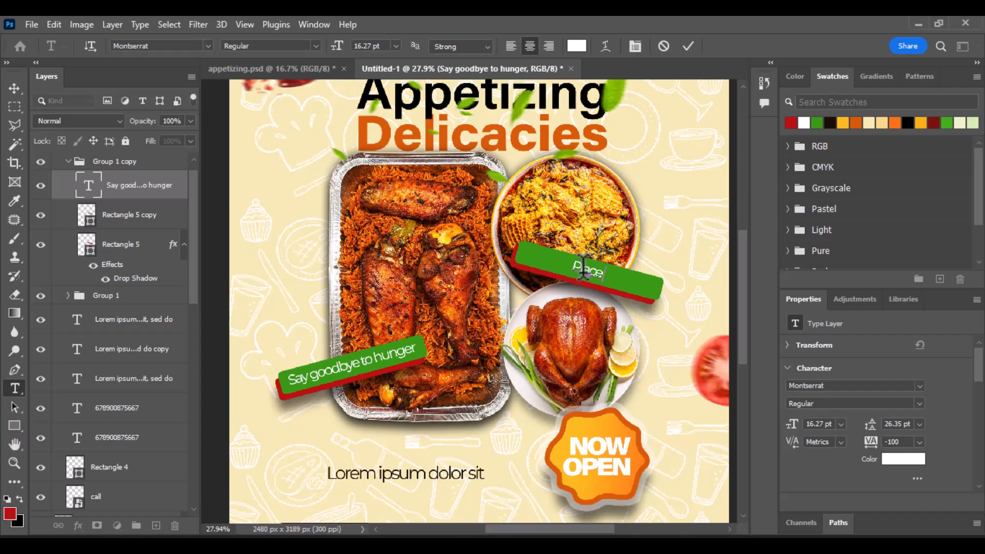
text(your Or)
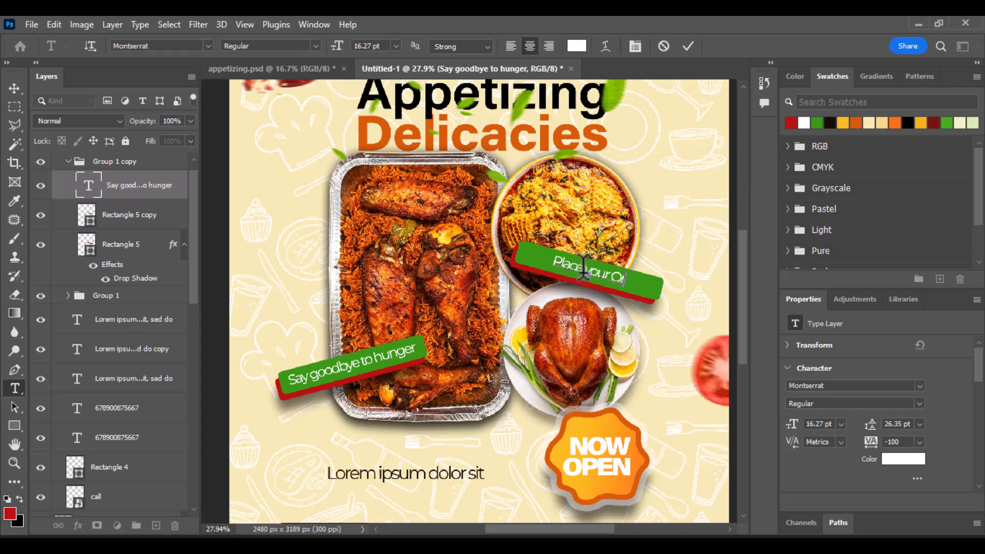
text(der)
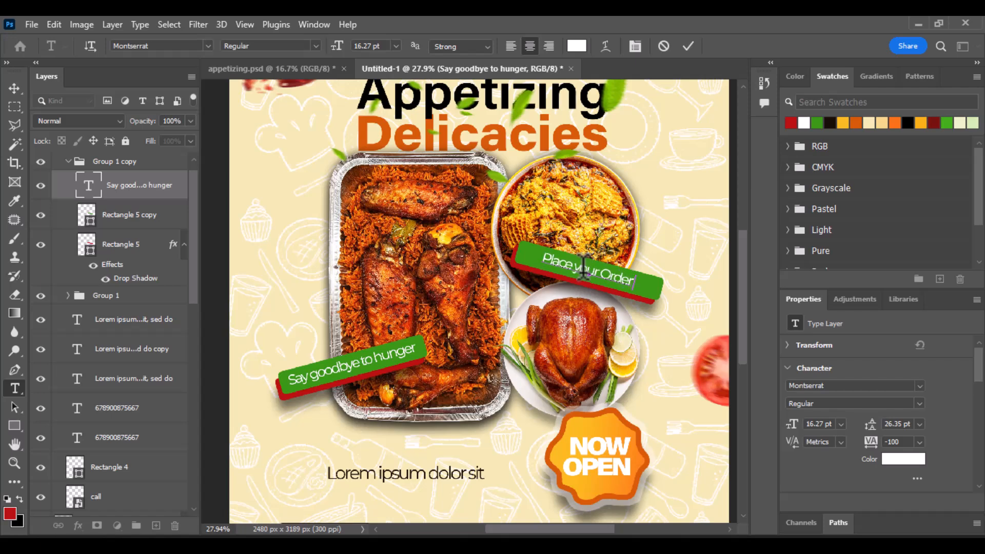
text( Now)
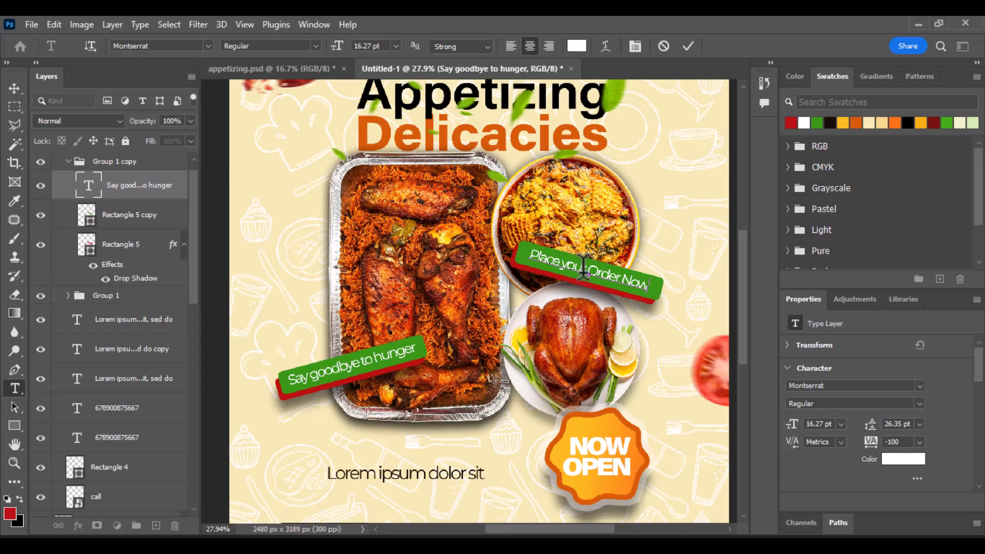
text(!)
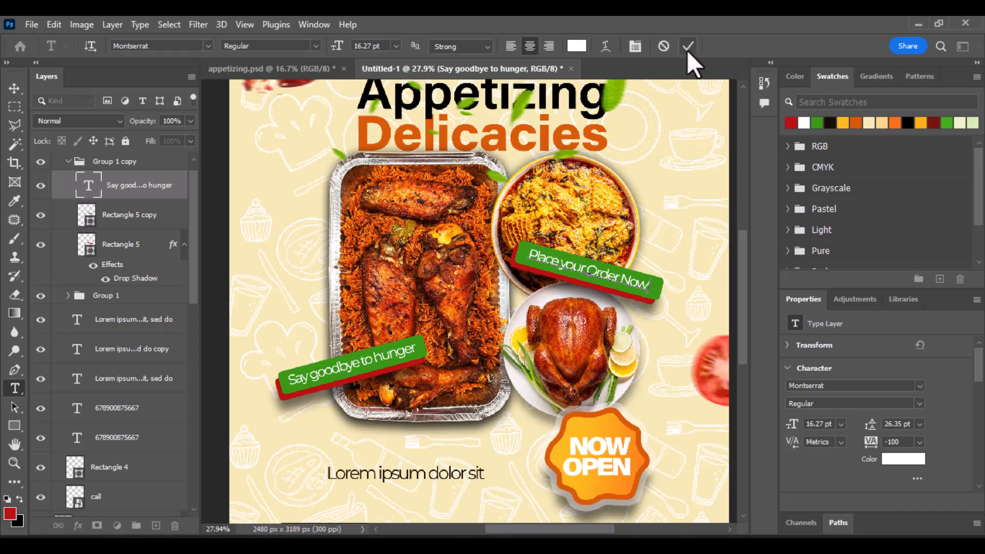
click(688, 46)
key(v)
scroll(565, 267, down, 3)
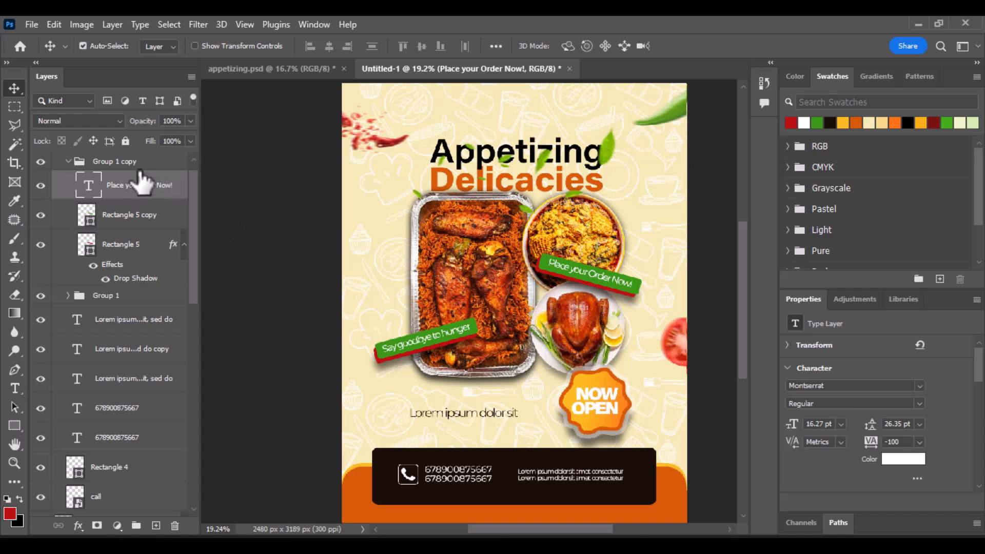
Step: Drag the motion-blurred tomato slice from appetizing.psd into the flyer's lower left and add an empty layer
click(72, 162)
click(68, 162)
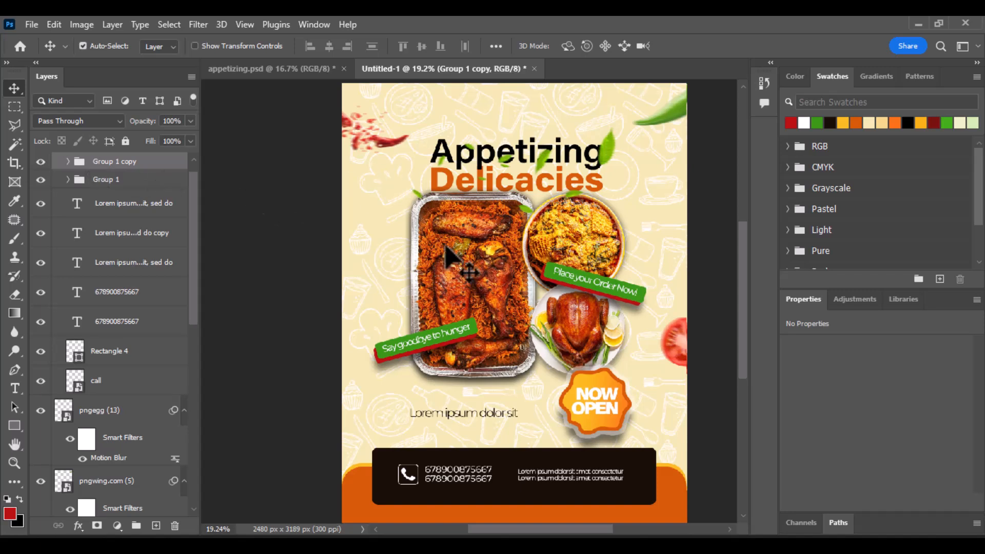
click(285, 70)
click(375, 419)
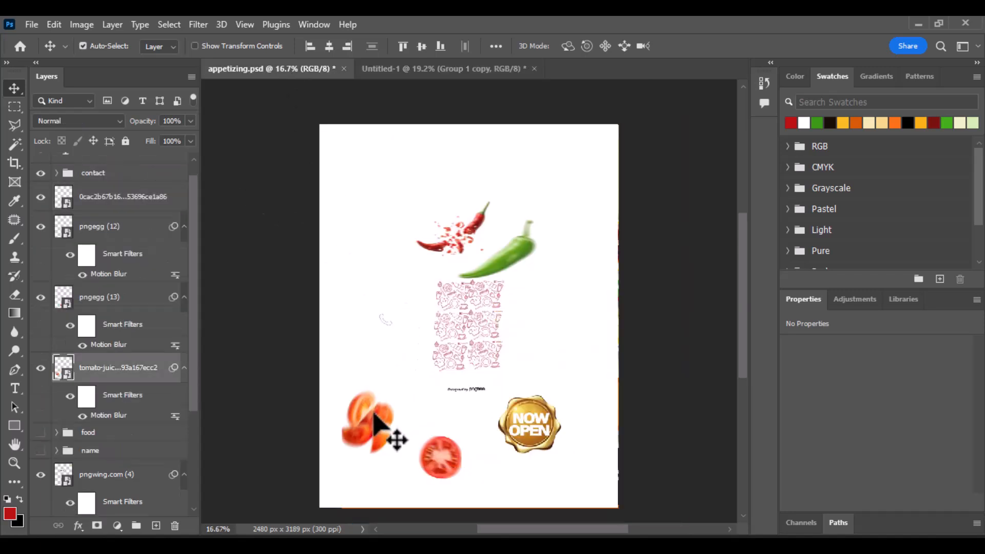
drag(374, 417, 351, 394)
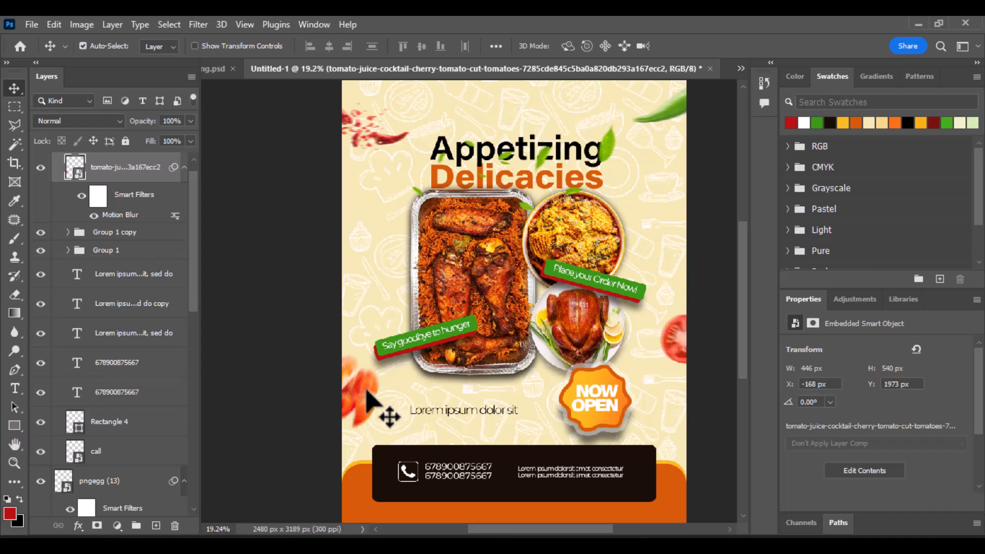
drag(367, 397, 363, 392)
scroll(472, 351, down, 2)
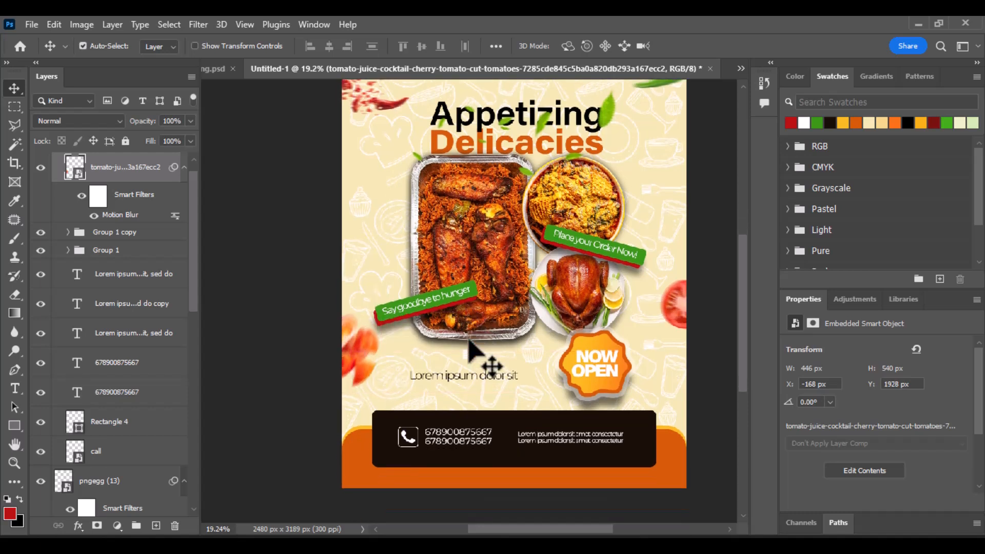
scroll(469, 349, up, 2)
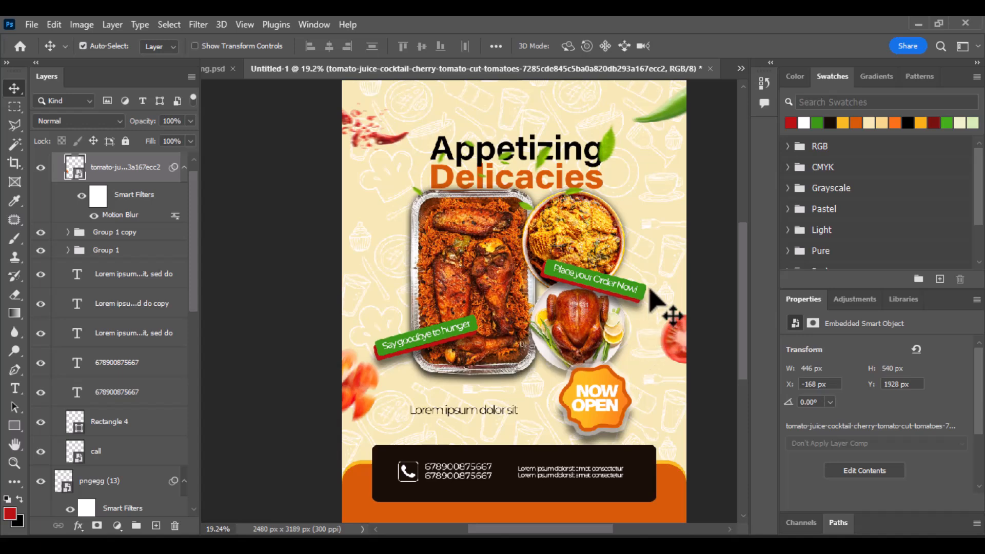
scroll(579, 256, down, 1)
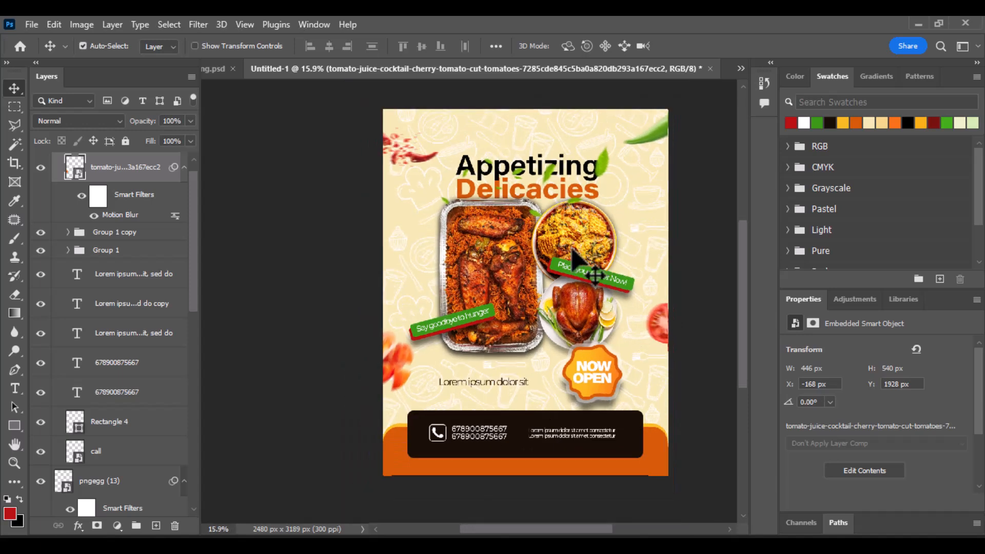
scroll(513, 298, down, 1)
key(ctrl+shift+alt+n)
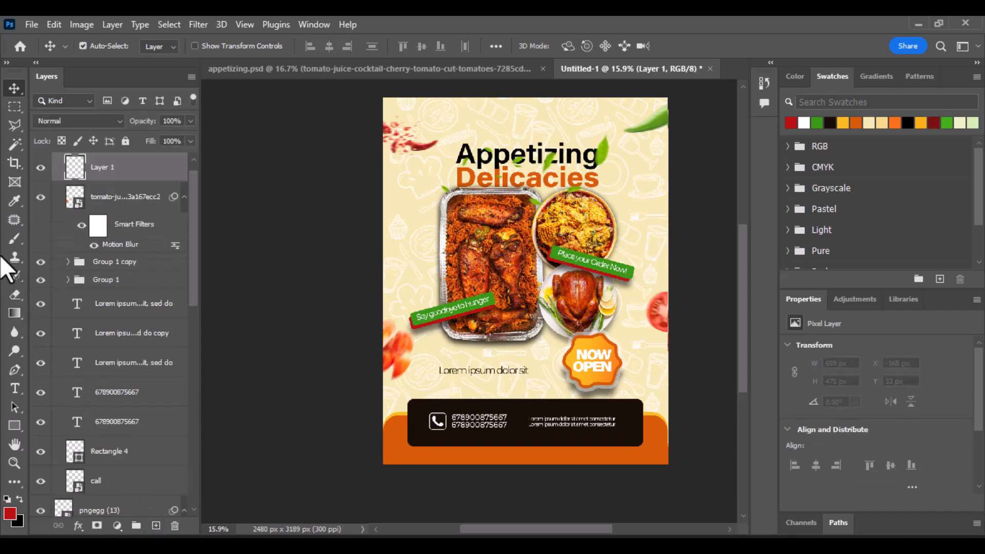
Step: Brush an orange glow over the lower-left corner on Layer 1 and blend it as Hard Light
click(13, 235)
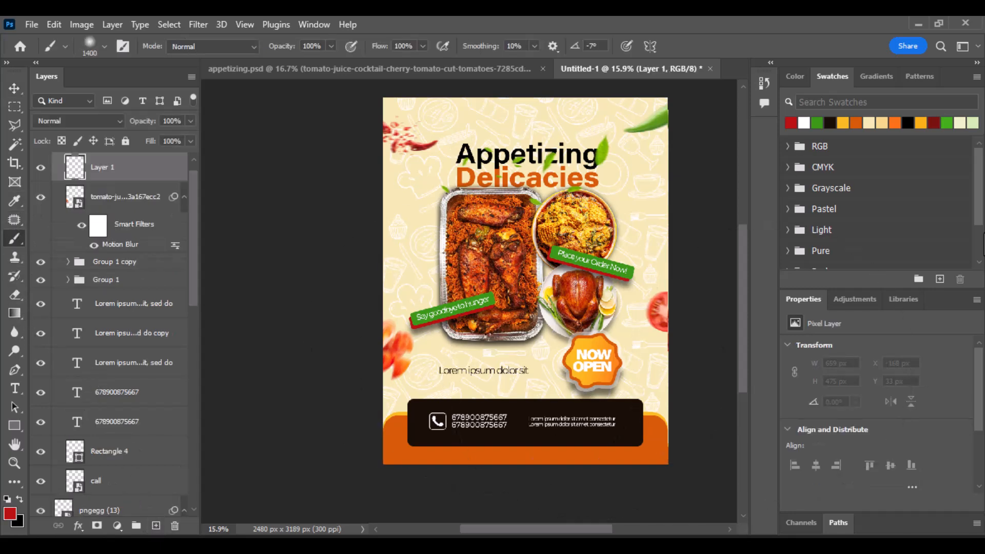
click(844, 122)
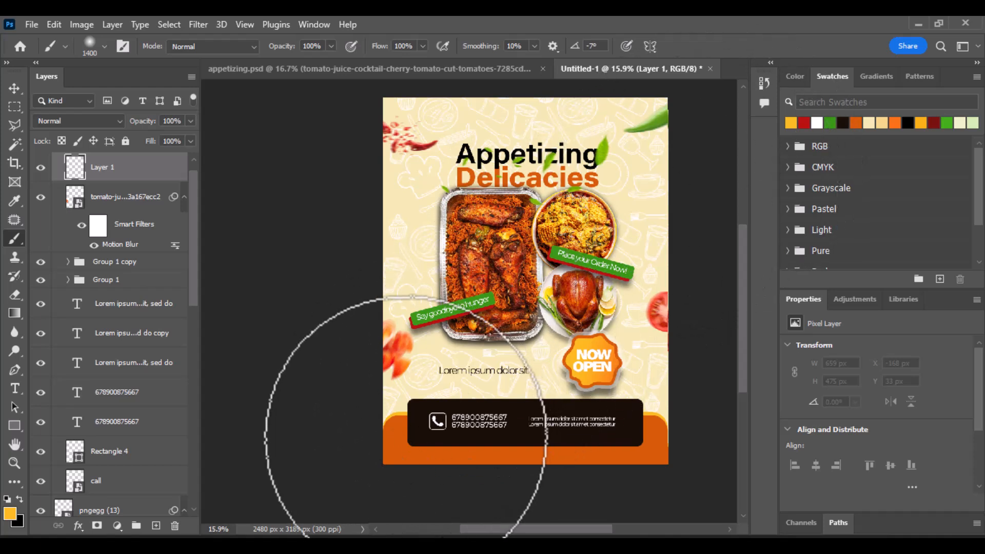
click(404, 436)
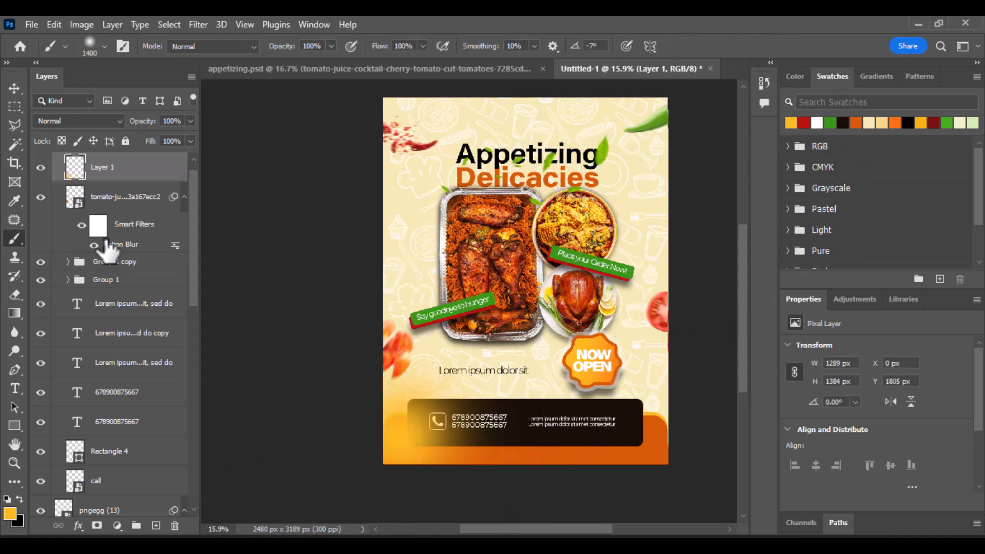
click(85, 118)
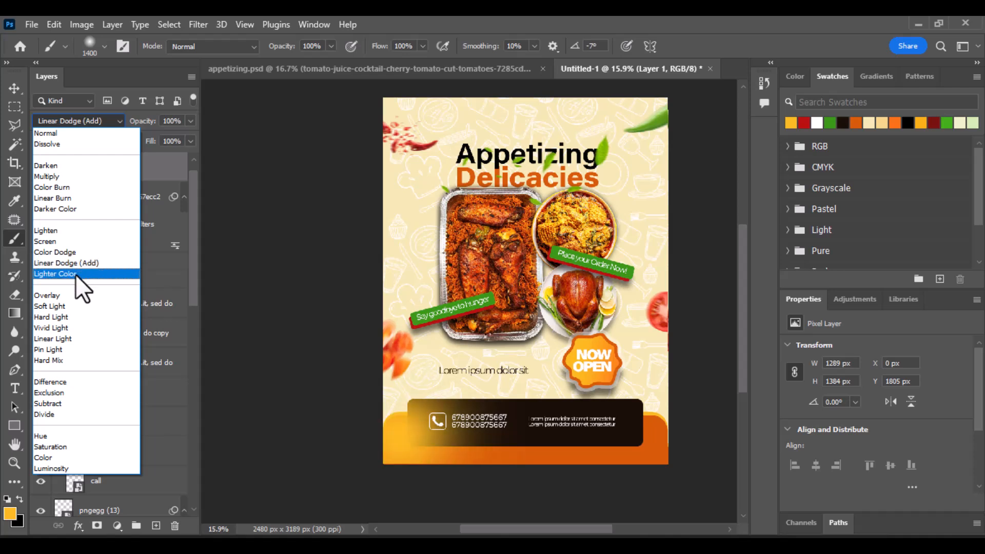
click(71, 318)
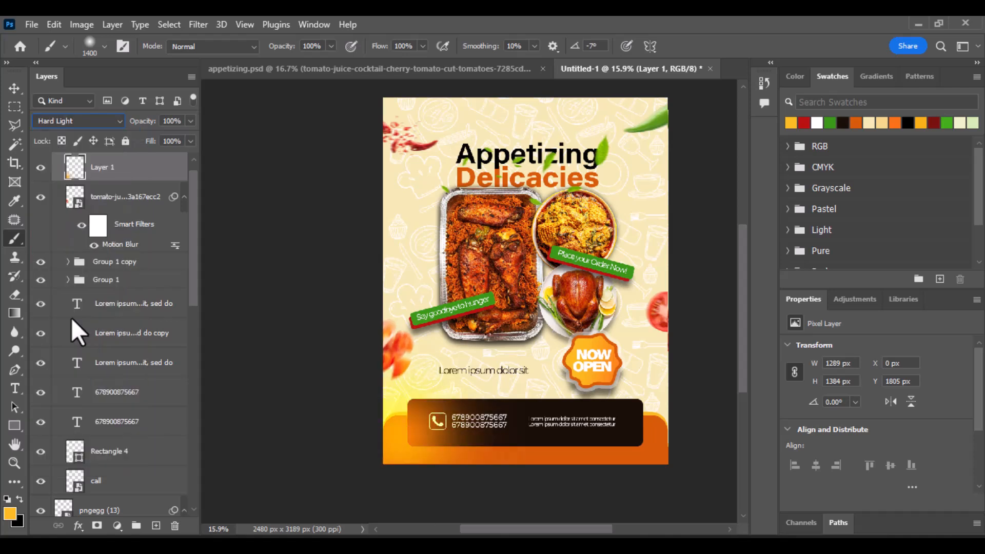
click(156, 529)
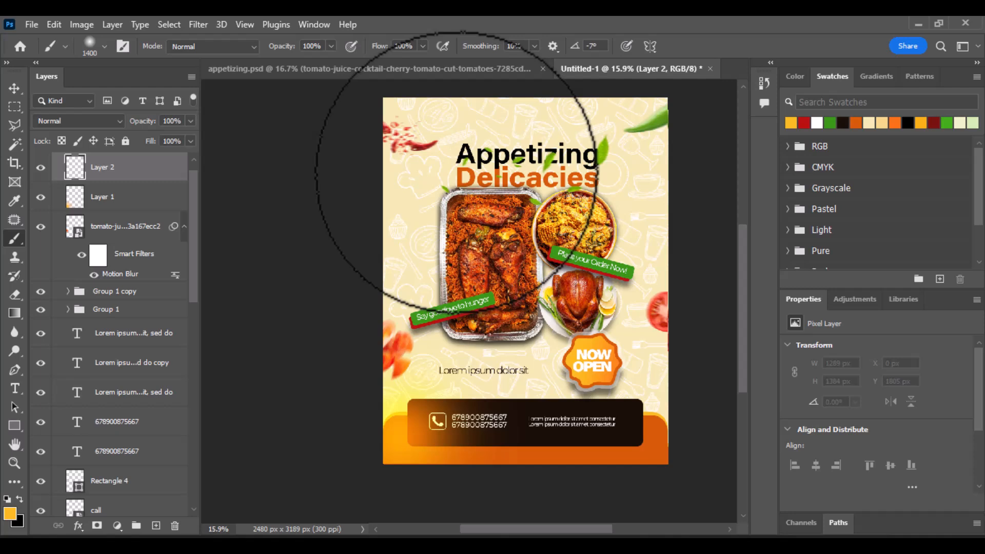
Step: Shrink the brush to 900 and dab an orange glow behind the Appetizing title, blended as Screen
key(bracketleft)
key(bracketleft)
key(bracketleft)
key(bracketleft)
key(bracketleft)
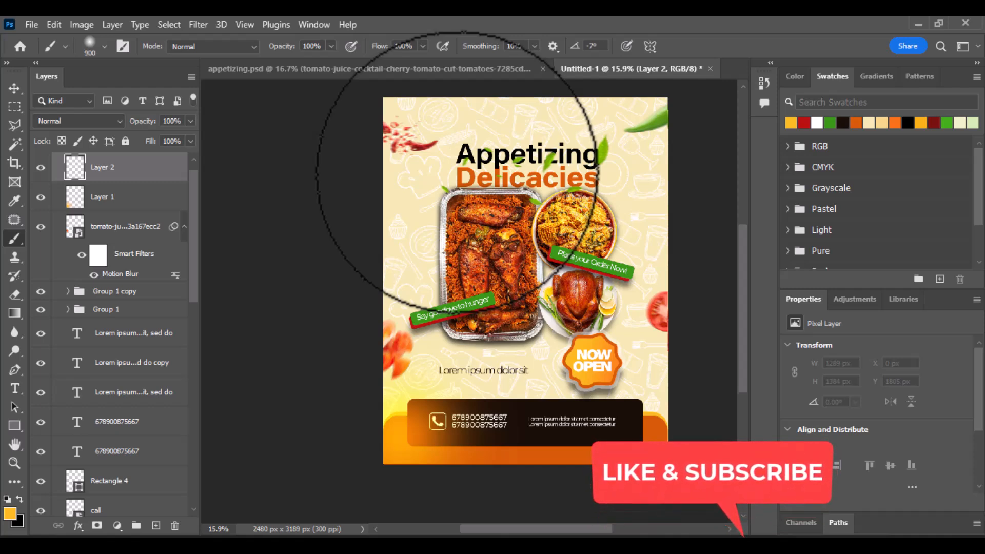
key(bracketleft)
key(bracketleft)
key(bracketleft)
click(445, 164)
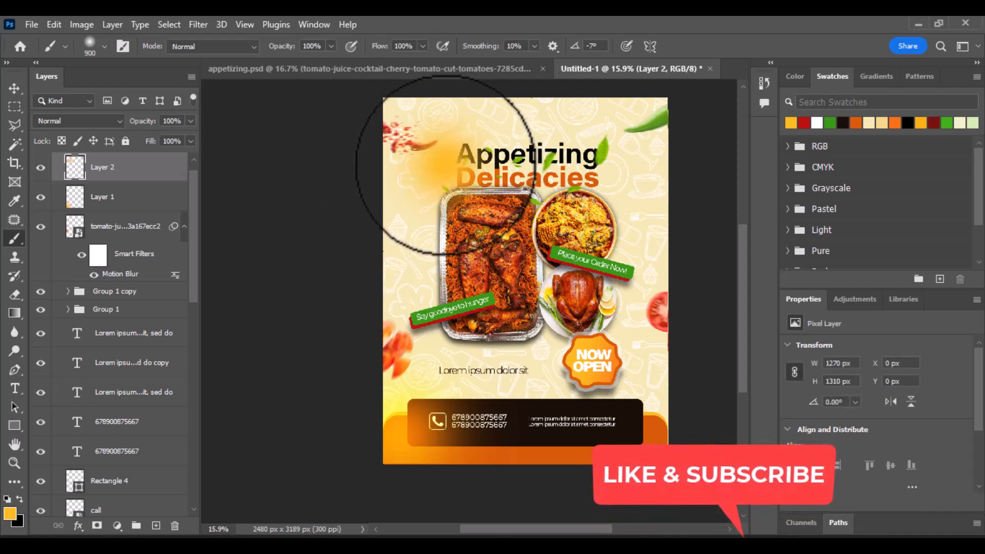
click(115, 121)
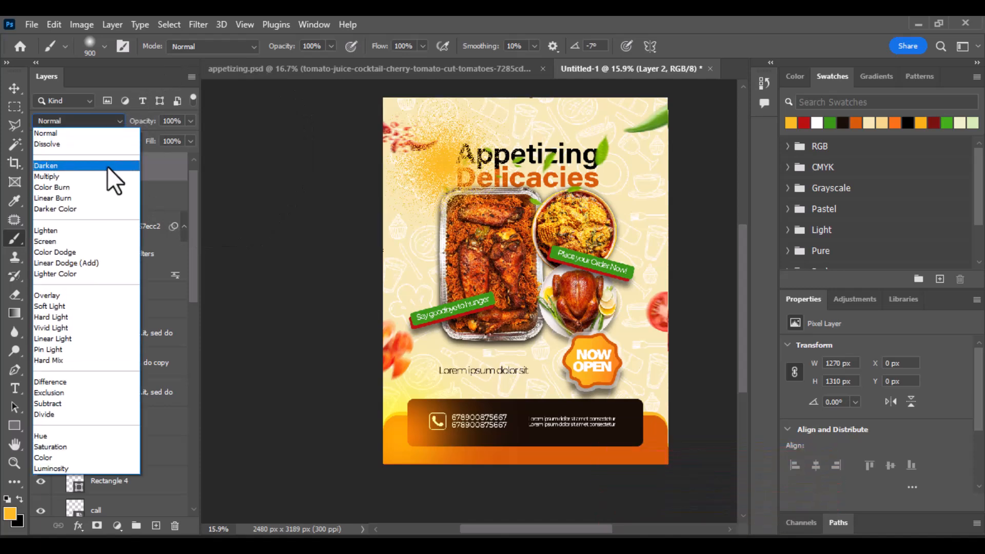
click(100, 238)
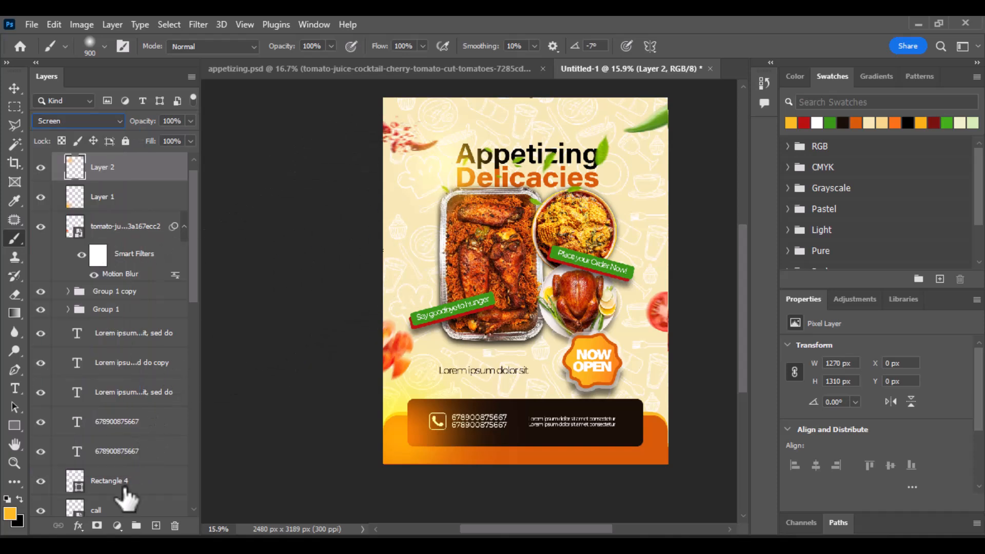
Step: On a new layer, paint an orange glow at the lower-right corner blended as Hard Light
click(156, 526)
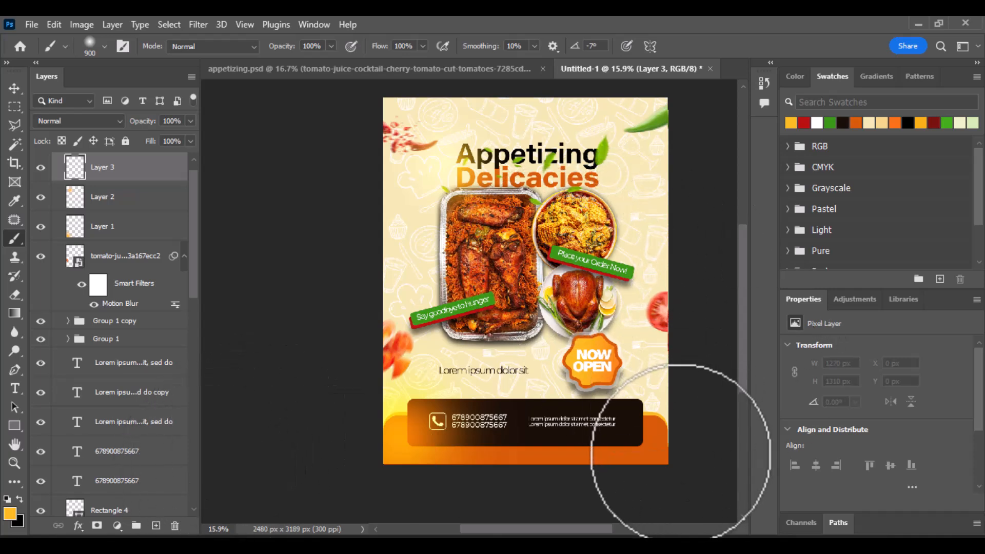
click(655, 453)
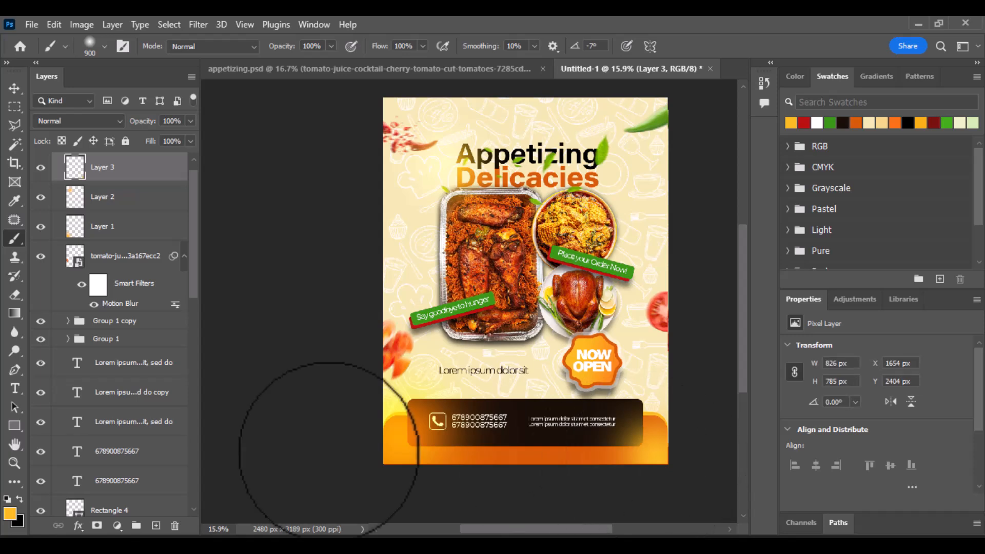
click(109, 121)
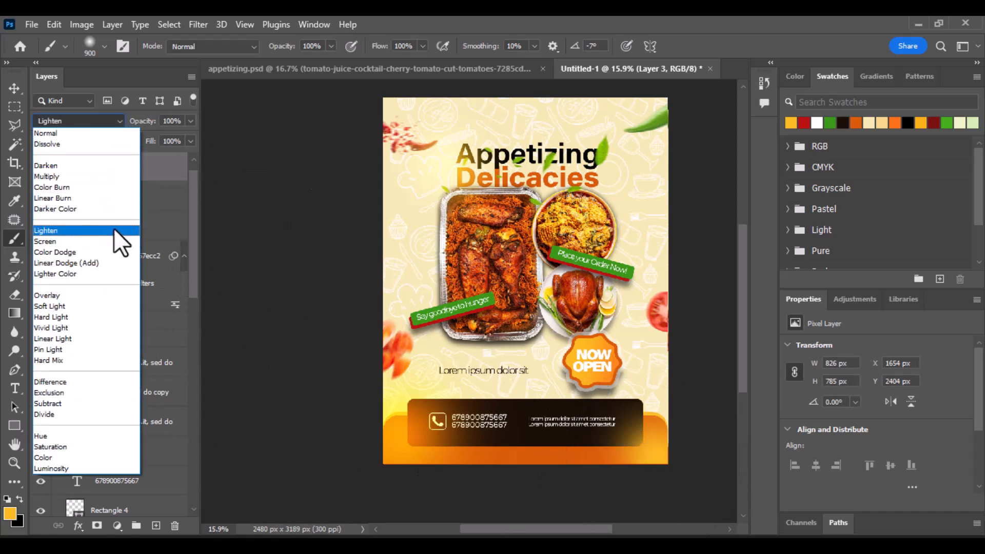
click(108, 317)
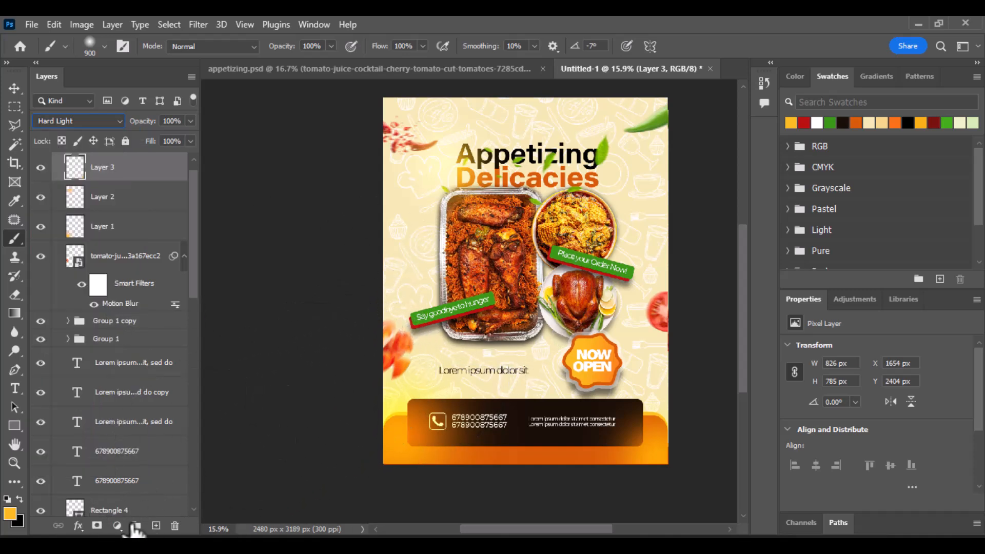
click(156, 525)
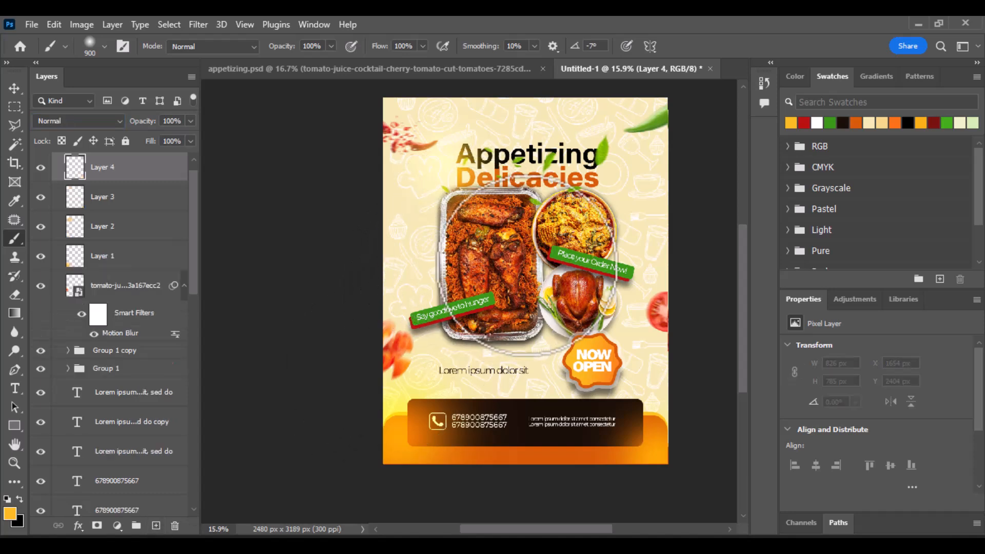
Step: Reduce the brush to size 400 and set the central glow layer's blend mode to Overlay
key(bracketleft)
key(bracketleft)
key(bracketleft)
key(bracketleft)
key(bracketleft)
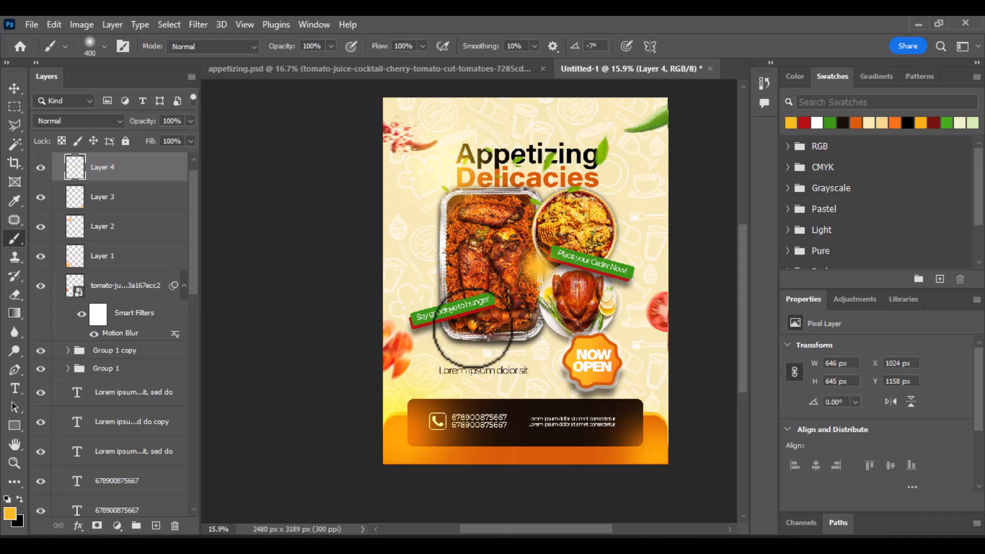
click(100, 125)
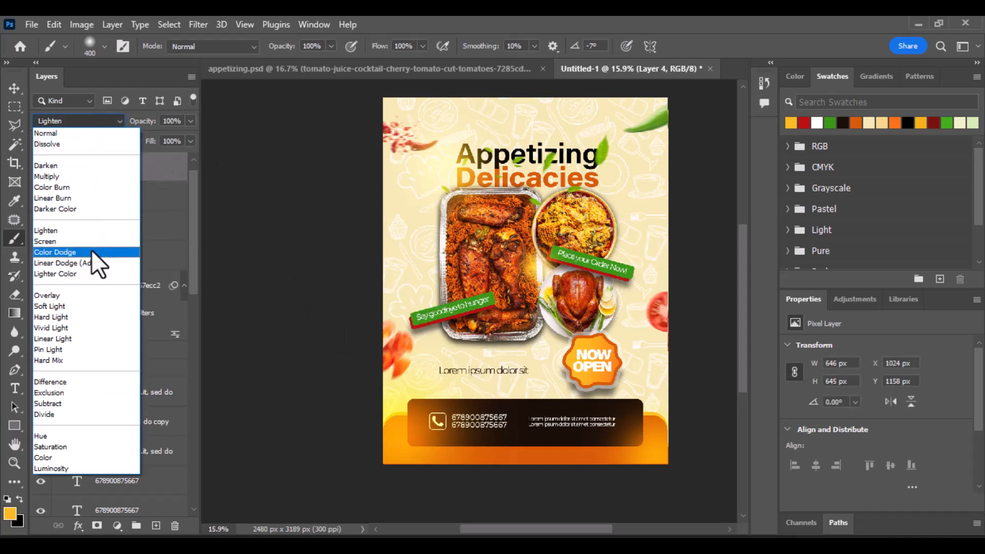
click(84, 297)
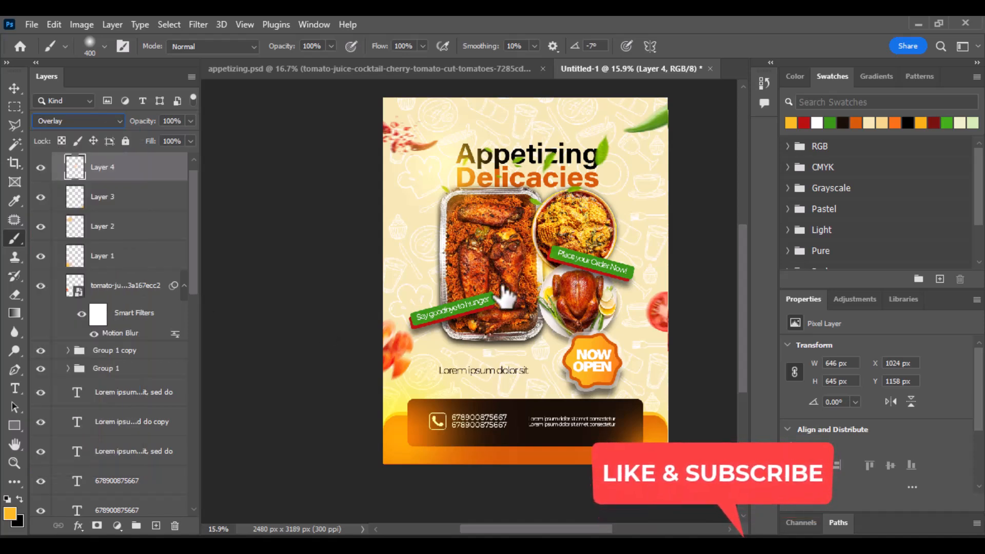
Step: Scale the glow layer up to about 167% and shift it up and left over the dishes
click(12, 87)
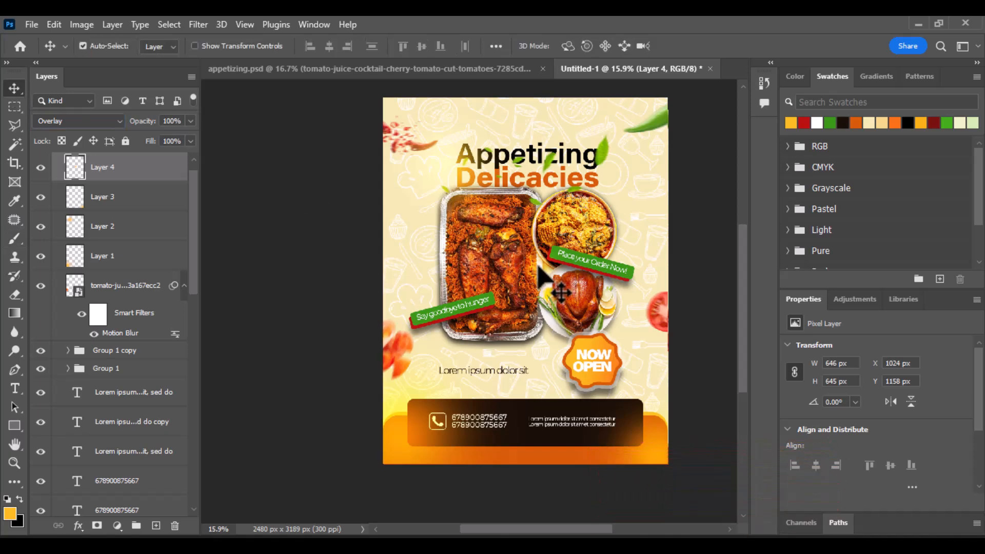
key(ctrl+t)
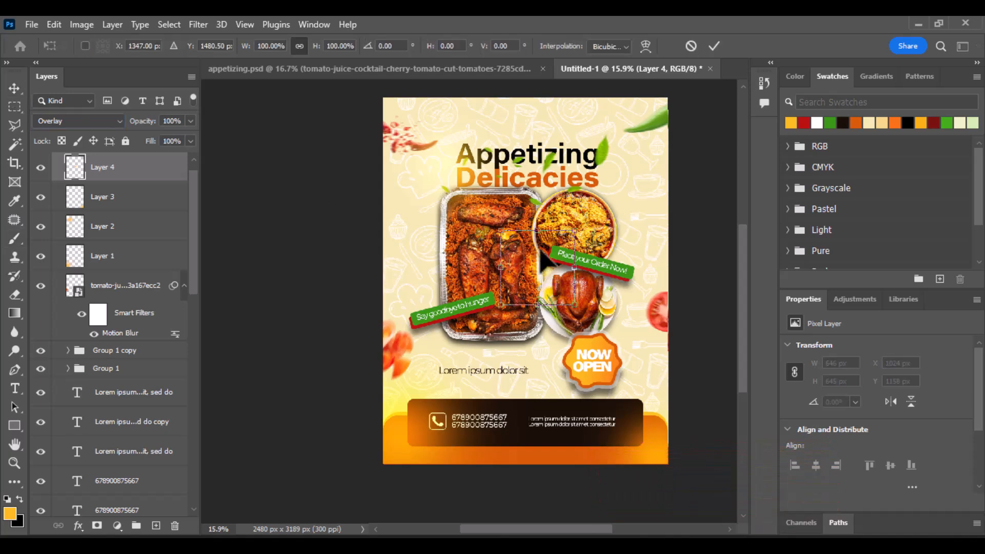
drag(542, 232, 539, 206)
key(Return)
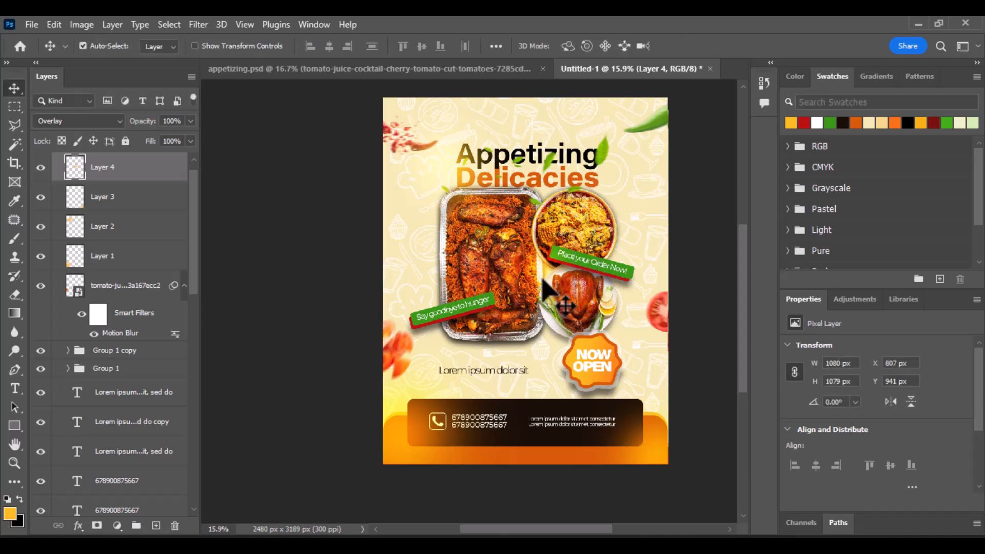
drag(548, 296, 535, 284)
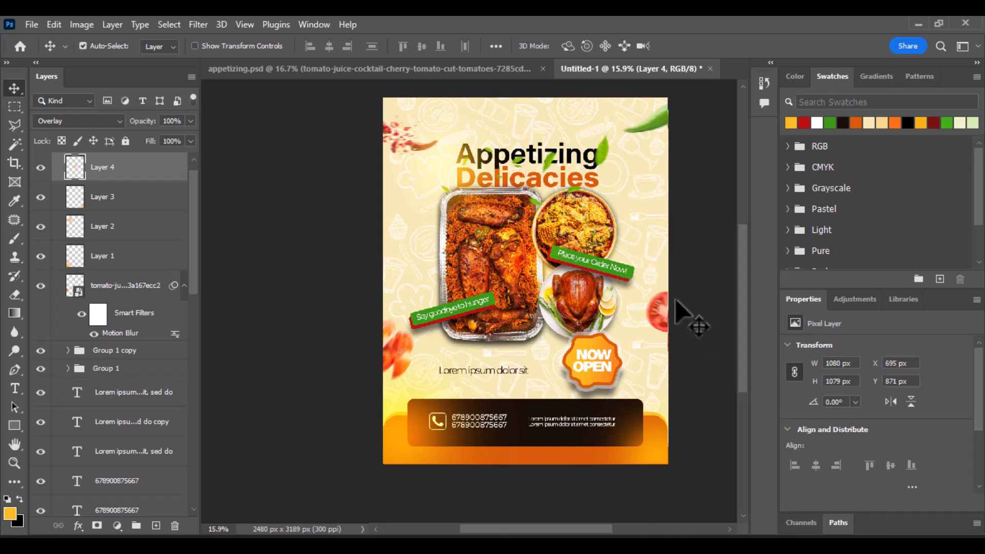
click(702, 228)
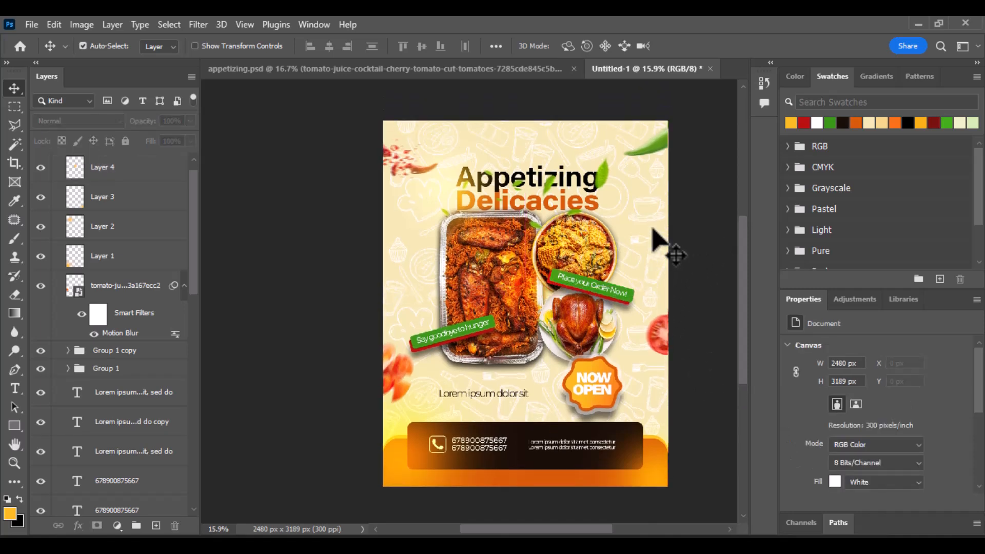
scroll(672, 276, up, 1)
drag(667, 288, 622, 257)
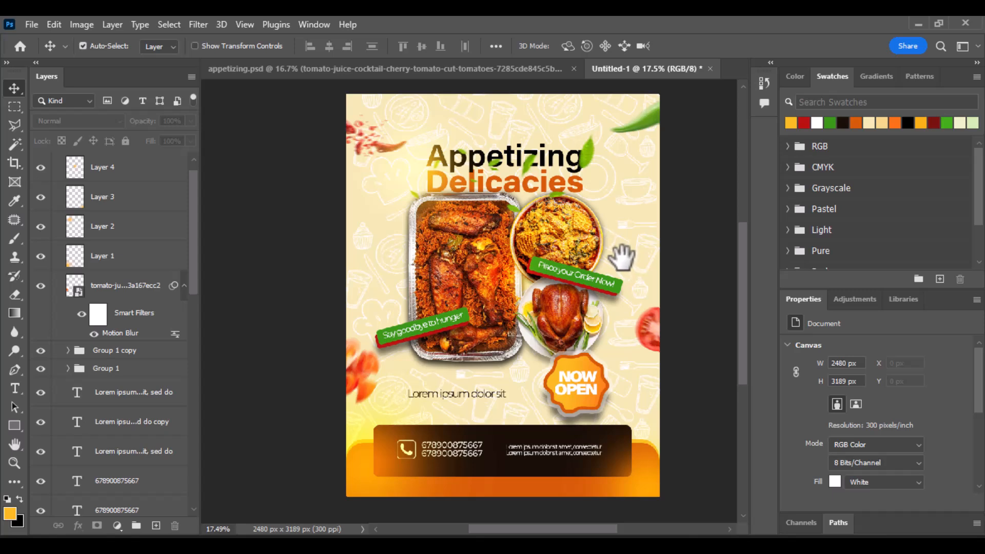